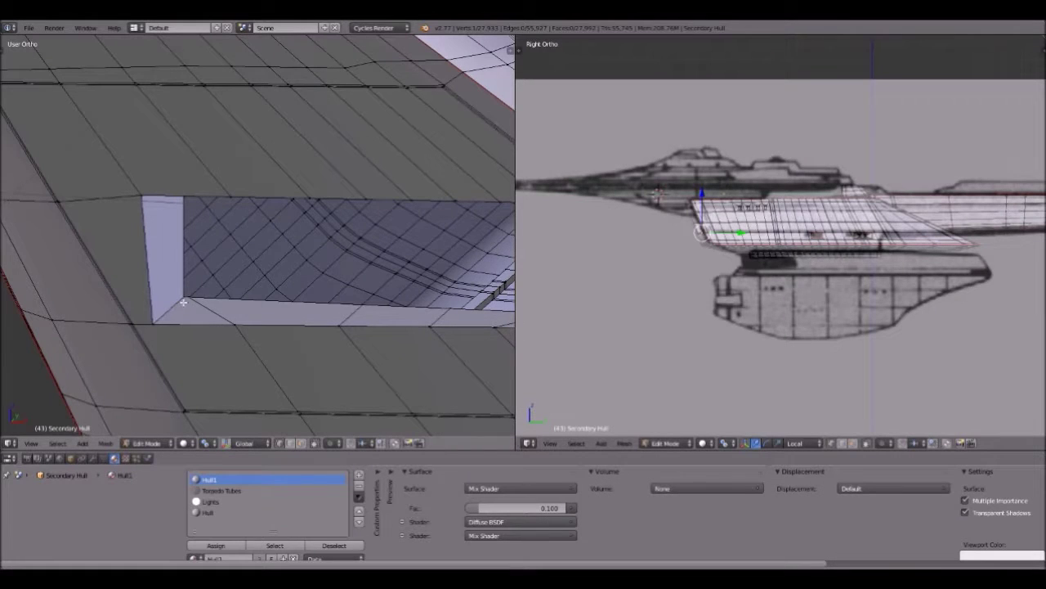
Step: Fill the missing thin rim face at the left end of the rectangular hull recess
{"action": "right_click", "coordinate": [187, 301], "text": "shift"}
{"action": "middle_click_drag", "start_coordinate": [190, 318], "coordinate": [203, 275]}
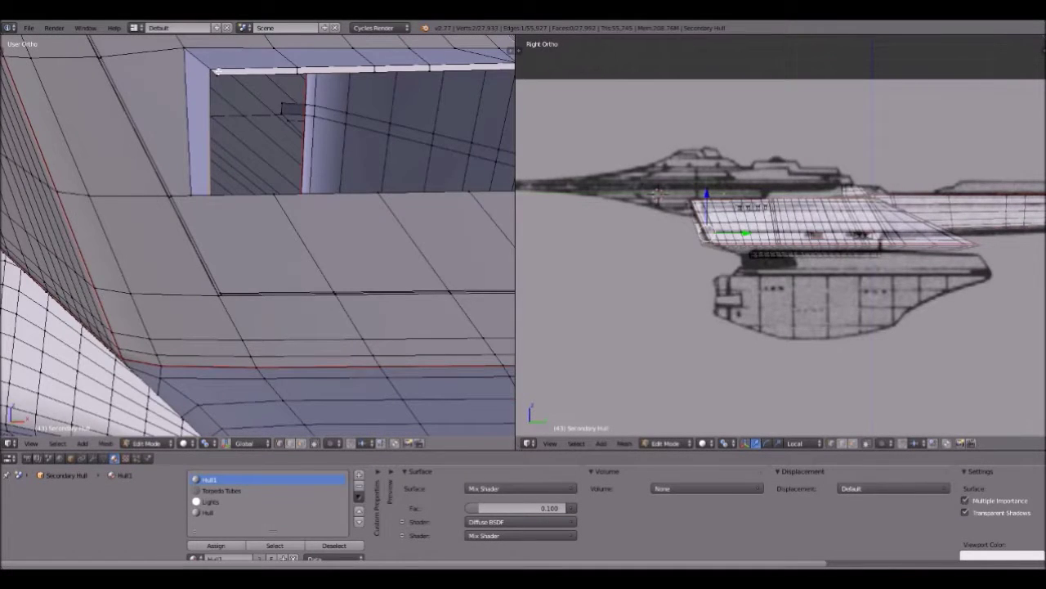
{"action": "middle_click_drag", "start_coordinate": [219, 75], "coordinate": [217, 67]}
{"action": "right_click", "coordinate": [217, 69], "text": "shift"}
{"action": "right_click", "coordinate": [222, 72]}
{"action": "right_click", "coordinate": [233, 76]}
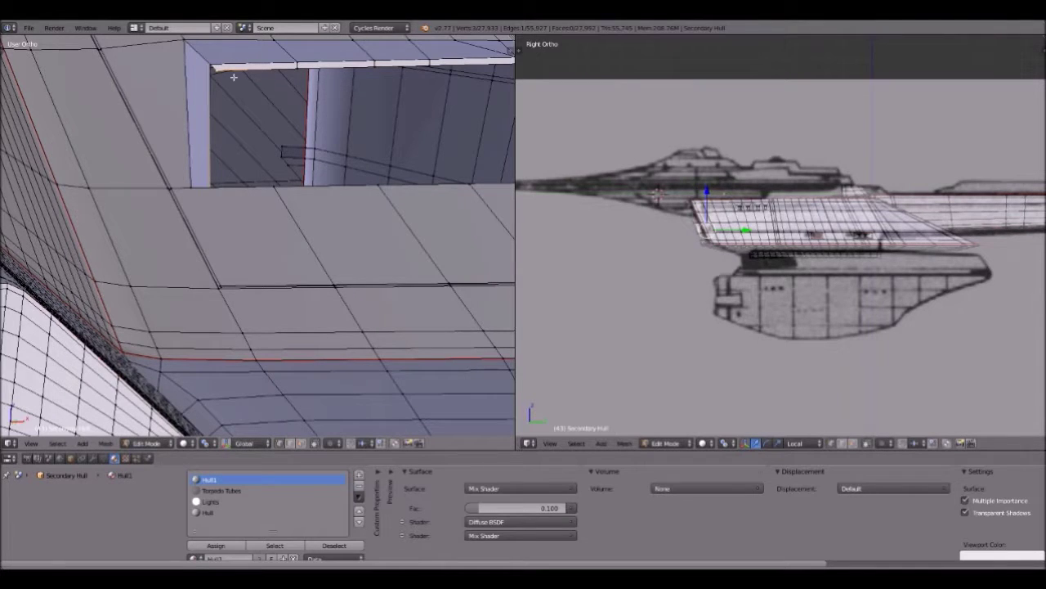
{"action": "right_click", "coordinate": [234, 79], "text": "shift"}
{"action": "key", "text": "f"}
{"action": "key", "text": "a"}
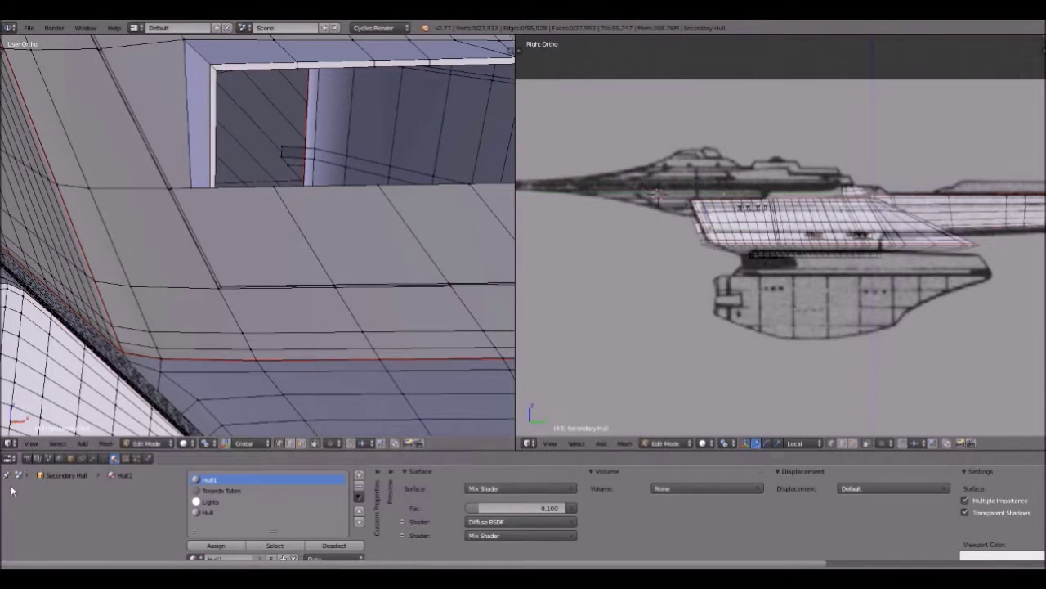
Step: In front view, slide the rim's lower-left inner vertex along its edge to straighten the left rim strip
{"action": "left_click", "coordinate": [29, 443]}
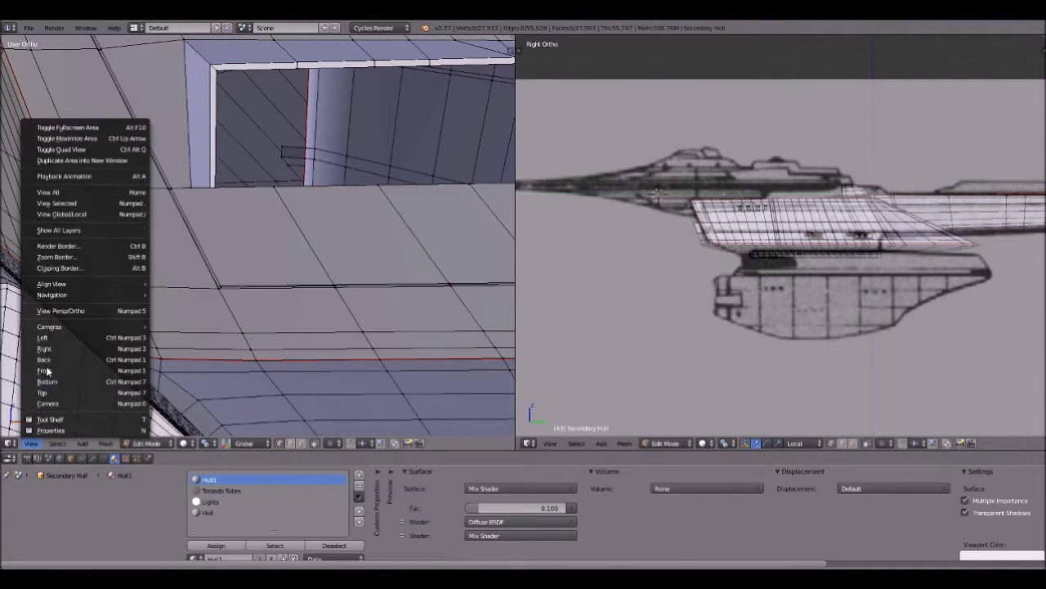
{"action": "left_click", "coordinate": [45, 373]}
{"action": "middle_click_drag", "start_coordinate": [289, 256], "coordinate": [230, 326], "text": "shift"}
{"action": "scroll", "coordinate": [188, 322], "scroll_direction": "up", "scroll_amount": 2}
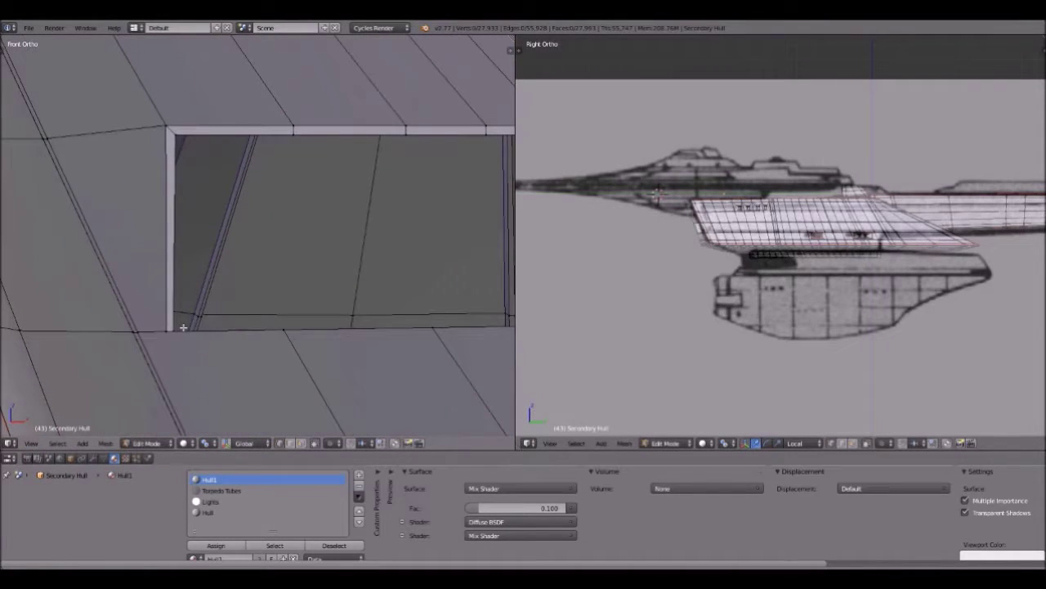
{"action": "right_click", "coordinate": [183, 327]}
{"action": "key", "text": "shift+v"}
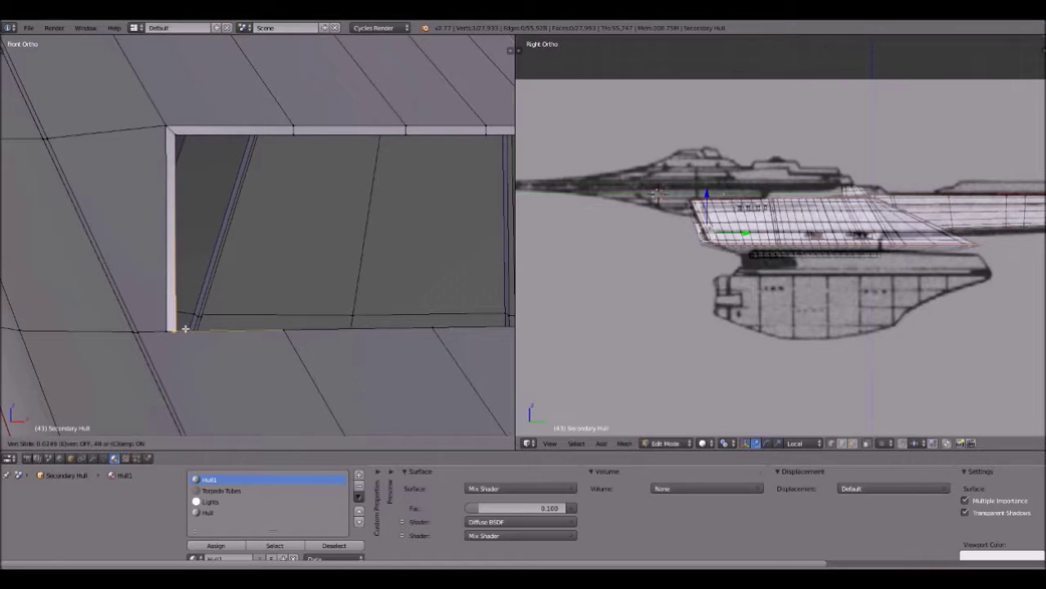
{"action": "left_click", "coordinate": [243, 334]}
Step: Slide the lower-right inner vertex of the recess rim along its edge to even out the right rim strip
{"action": "scroll", "coordinate": [254, 336], "scroll_direction": "down", "scroll_amount": 2}
{"action": "scroll", "coordinate": [416, 336], "scroll_direction": "down", "scroll_amount": 1}
{"action": "middle_click_drag", "start_coordinate": [486, 326], "coordinate": [202, 339], "text": "shift"}
{"action": "scroll", "coordinate": [221, 339], "scroll_direction": "up", "scroll_amount": 1}
{"action": "scroll", "coordinate": [184, 331], "scroll_direction": "up", "scroll_amount": 1}
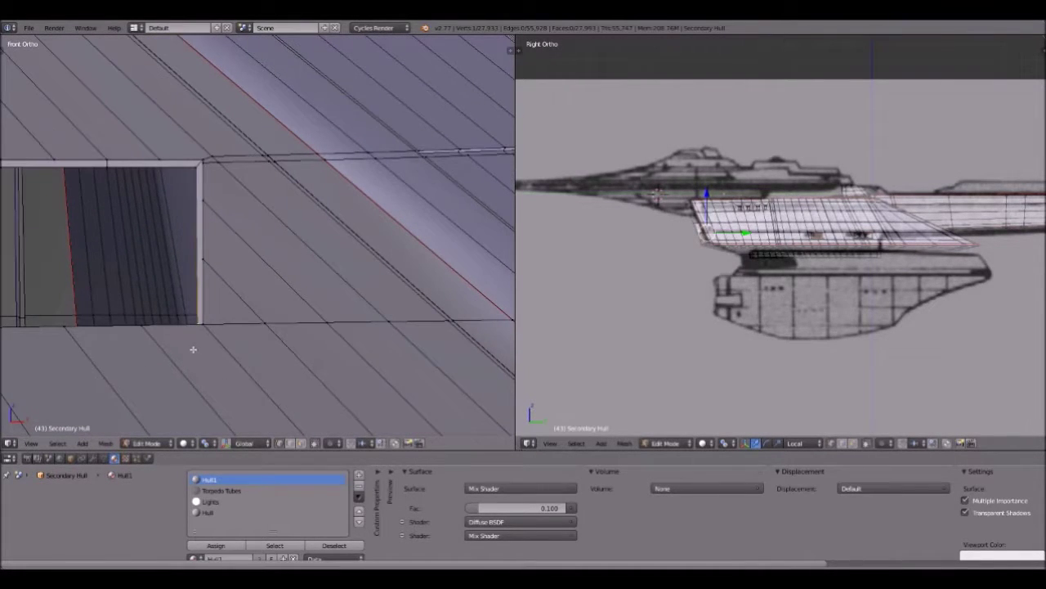
{"action": "scroll", "coordinate": [191, 345], "scroll_direction": "up", "scroll_amount": 1}
{"action": "key", "text": "shift+v"}
{"action": "left_click", "coordinate": [190, 349]}
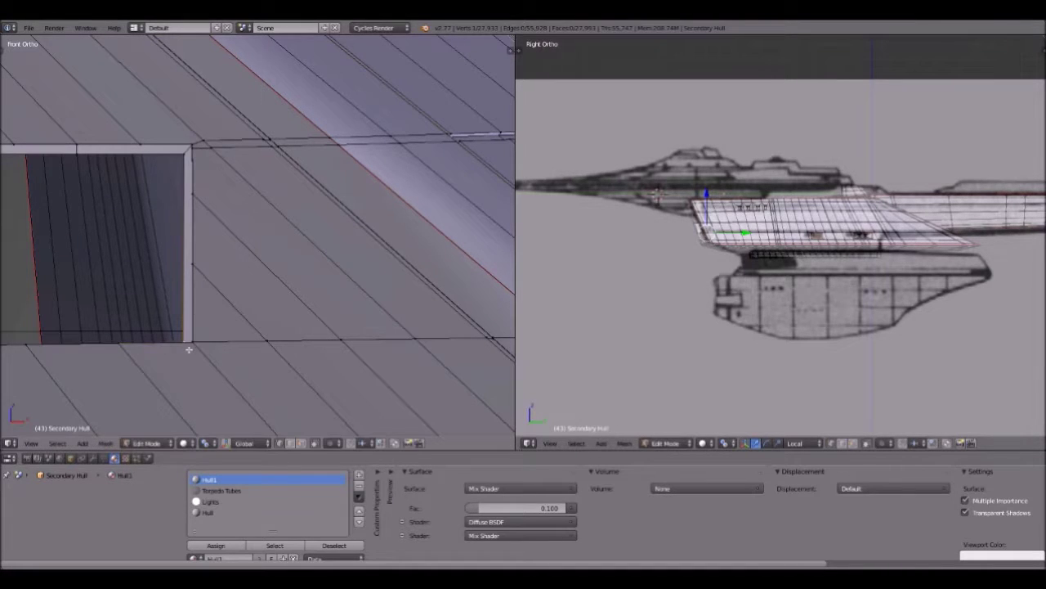
Step: Extrude the full inner edge loop of the recess rim inward by about 0.0017 along the global Y axis
{"action": "scroll", "coordinate": [150, 268], "scroll_direction": "down", "scroll_amount": 4}
{"action": "scroll", "coordinate": [159, 270], "scroll_direction": "up", "scroll_amount": 3}
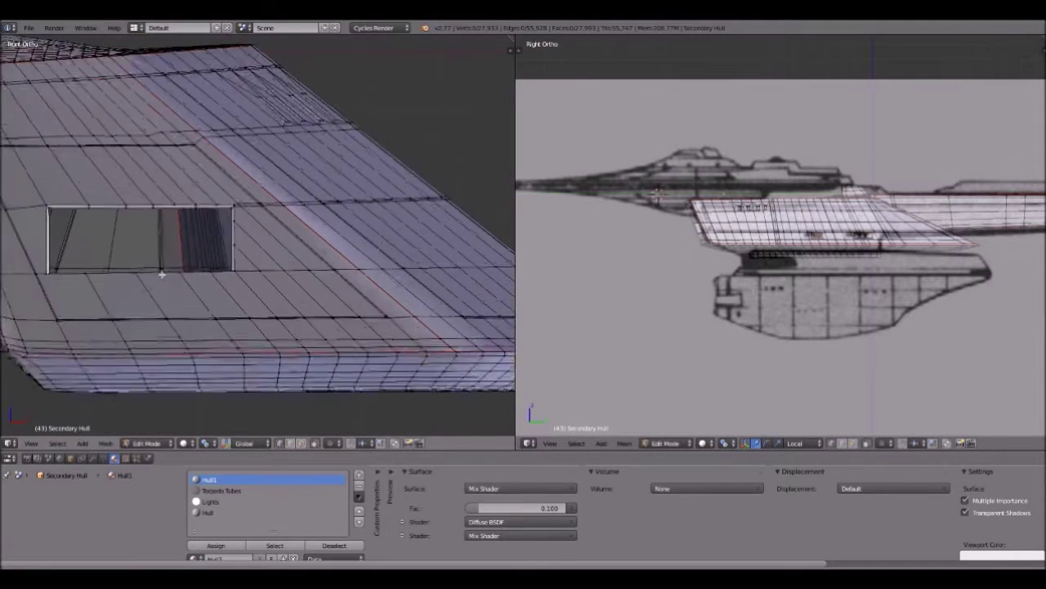
{"action": "scroll", "coordinate": [204, 193], "scroll_direction": "up", "scroll_amount": 1}
{"action": "right_click", "coordinate": [205, 193]}
{"action": "right_click", "coordinate": [155, 195], "text": "shift"}
{"action": "right_click", "coordinate": [38, 198], "text": "shift"}
{"action": "middle_click_drag", "start_coordinate": [32, 234], "coordinate": [294, 248], "text": "shift"}
{"action": "right_click", "coordinate": [197, 208], "text": "shift"}
{"action": "right_click", "coordinate": [175, 210], "text": "shift"}
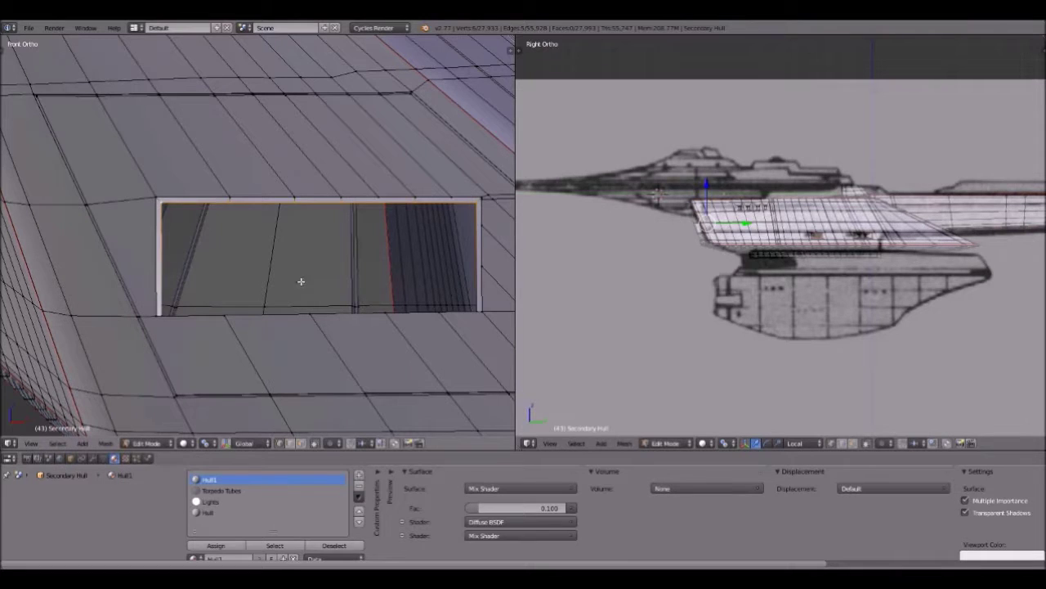
{"action": "middle_click_drag", "start_coordinate": [318, 351], "coordinate": [264, 341]}
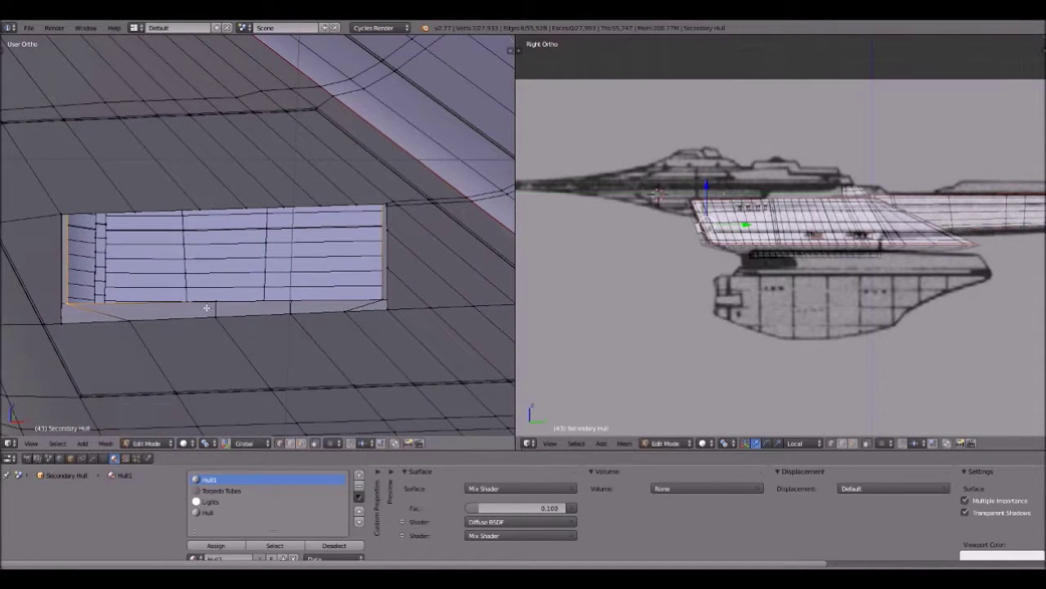
{"action": "scroll", "coordinate": [220, 317], "scroll_direction": "up", "scroll_amount": 1}
{"action": "right_click", "coordinate": [401, 311], "text": "shift"}
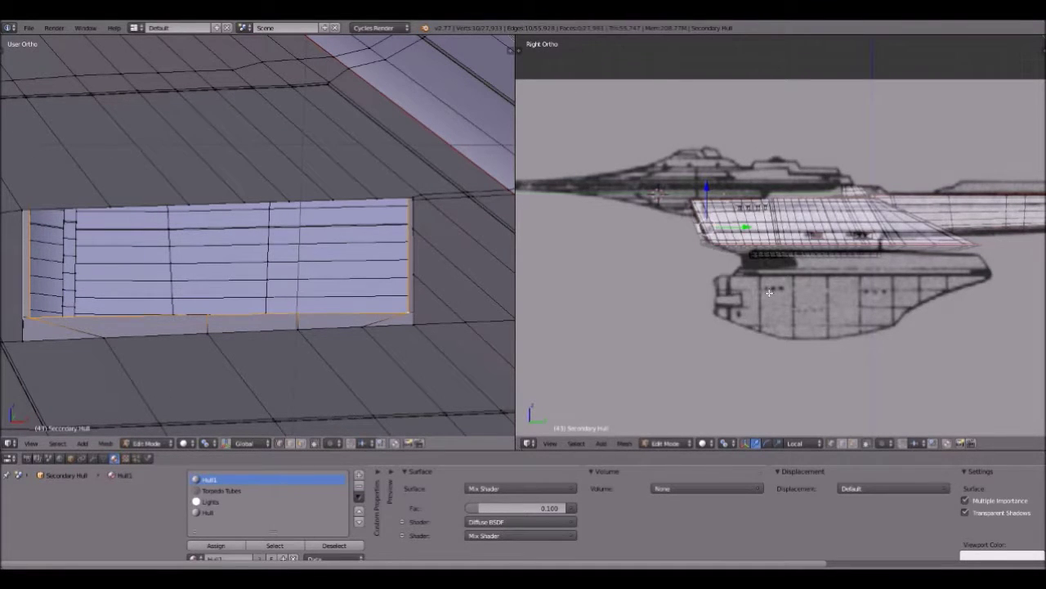
{"action": "scroll", "coordinate": [735, 237], "scroll_direction": "up", "scroll_amount": 6}
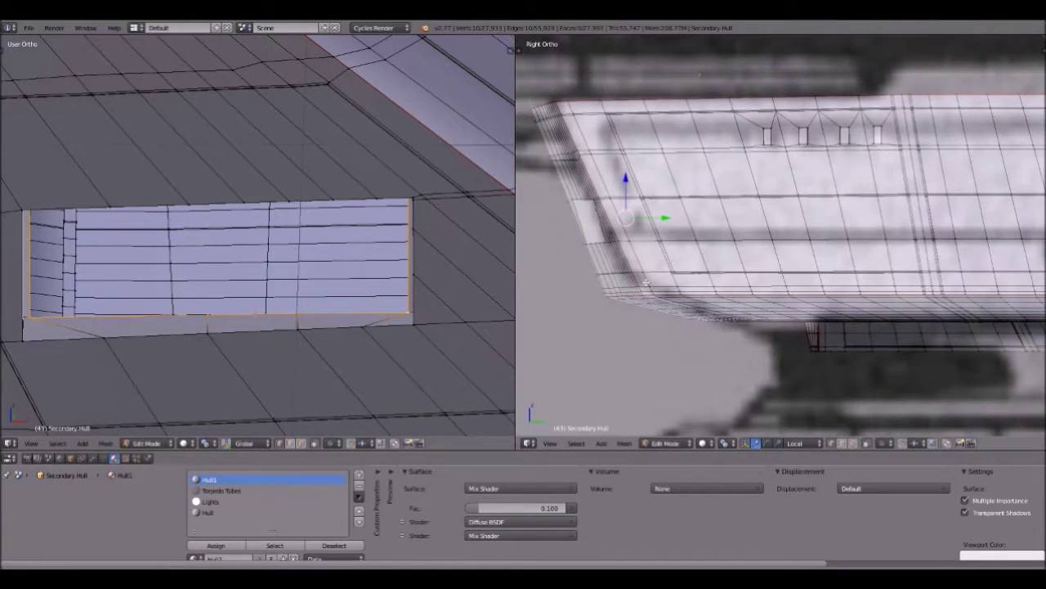
{"action": "scroll", "coordinate": [646, 282], "scroll_direction": "up", "scroll_amount": 2}
{"action": "middle_click_drag", "start_coordinate": [648, 243], "coordinate": [771, 271], "text": "shift"}
{"action": "scroll", "coordinate": [770, 271], "scroll_direction": "up", "scroll_amount": 3}
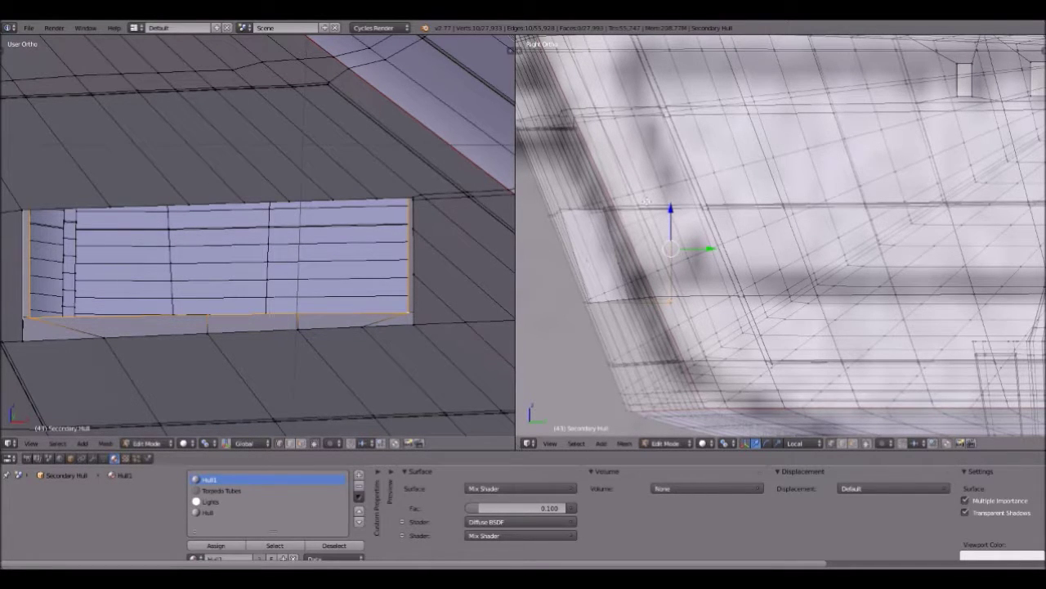
{"action": "scroll", "coordinate": [646, 201], "scroll_direction": "up", "scroll_amount": 1}
{"action": "key", "text": "g"}
{"action": "key", "text": "y"}
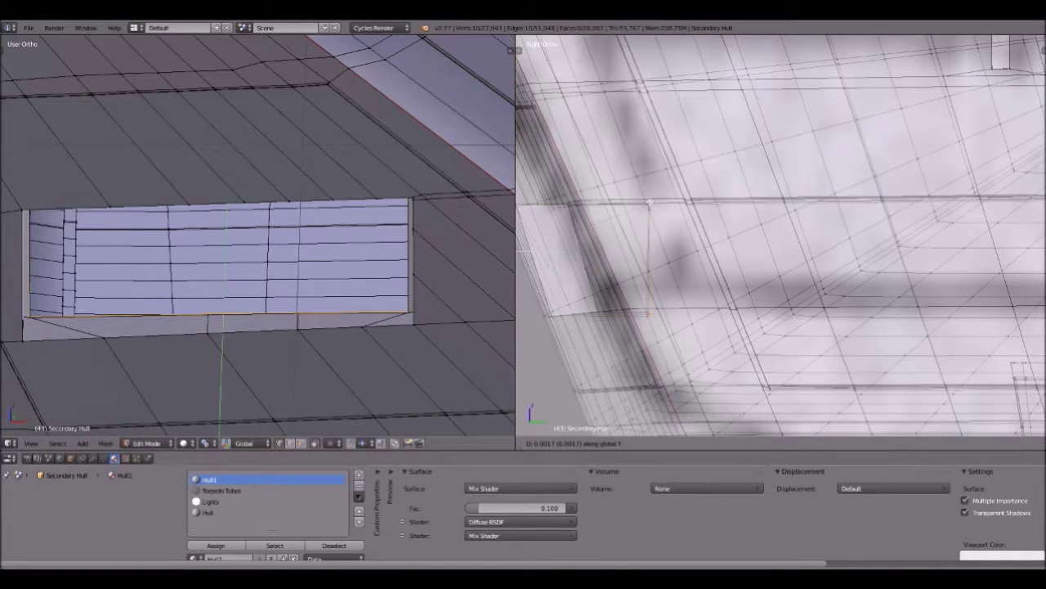
{"action": "left_click", "coordinate": [650, 201]}
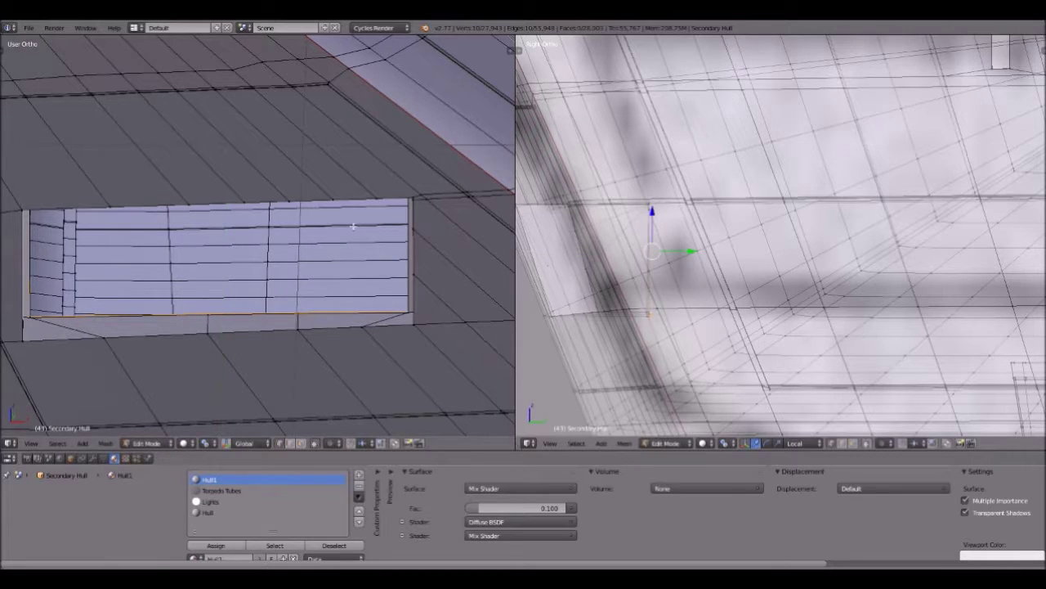
Step: Examine the extruded inner rim of the recess from the front and from several angles
{"action": "scroll", "coordinate": [256, 315], "scroll_direction": "down", "scroll_amount": 2}
{"action": "middle_click_drag", "start_coordinate": [272, 306], "coordinate": [231, 308]}
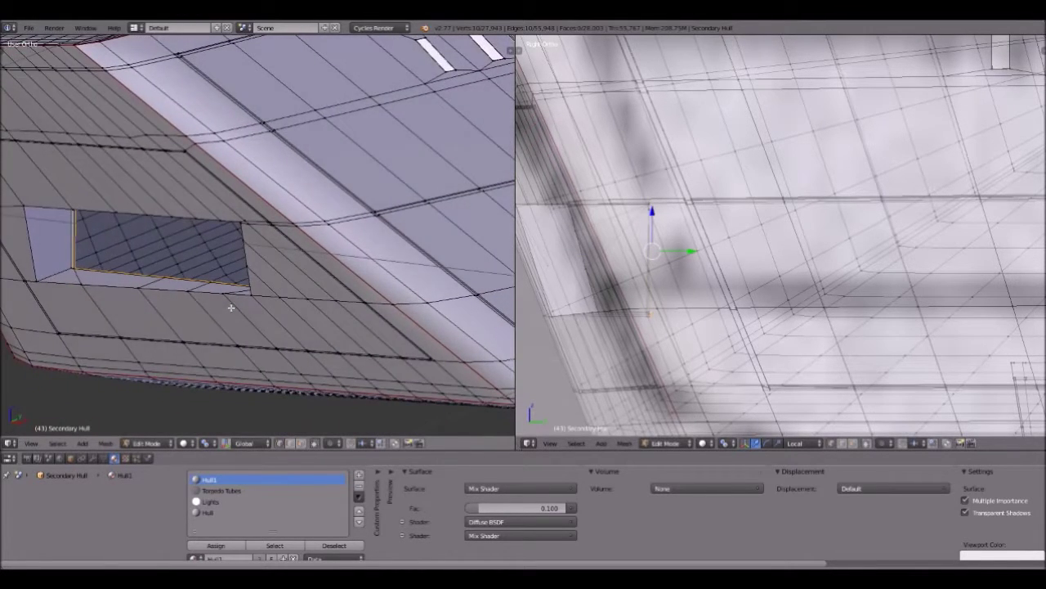
{"action": "scroll", "coordinate": [167, 335], "scroll_direction": "up", "scroll_amount": 2}
{"action": "middle_click_drag", "start_coordinate": [168, 335], "coordinate": [290, 324]}
{"action": "scroll", "coordinate": [290, 358], "scroll_direction": "up", "scroll_amount": 3}
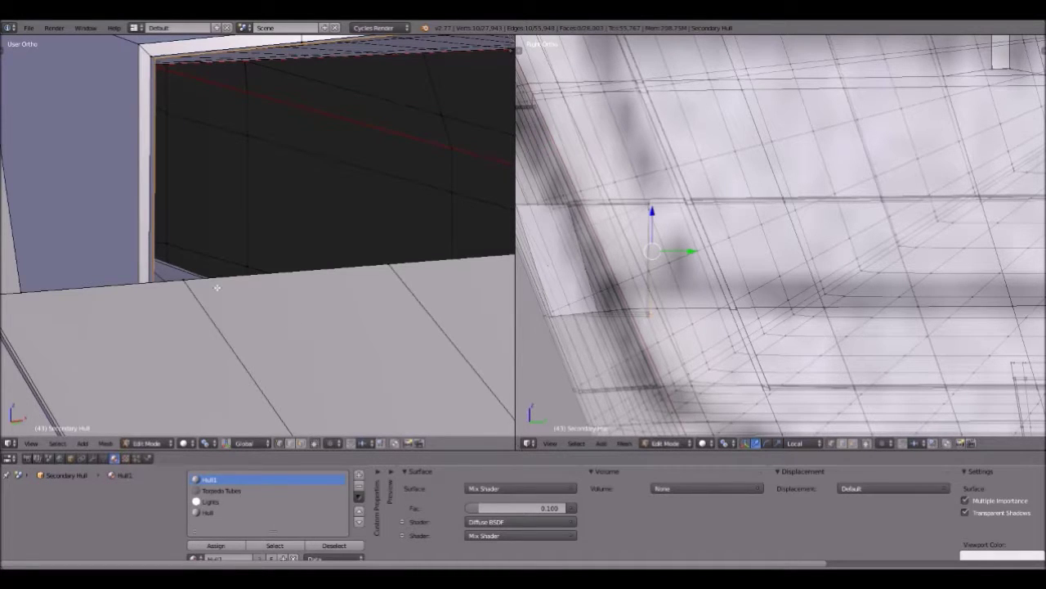
{"action": "left_click", "coordinate": [30, 442]}
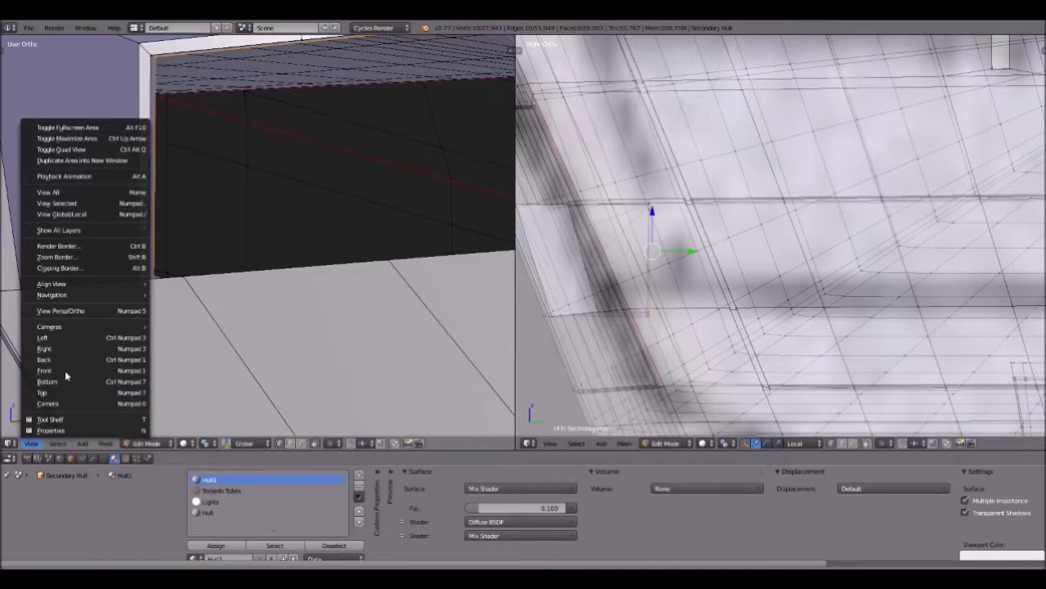
{"action": "left_click", "coordinate": [64, 372]}
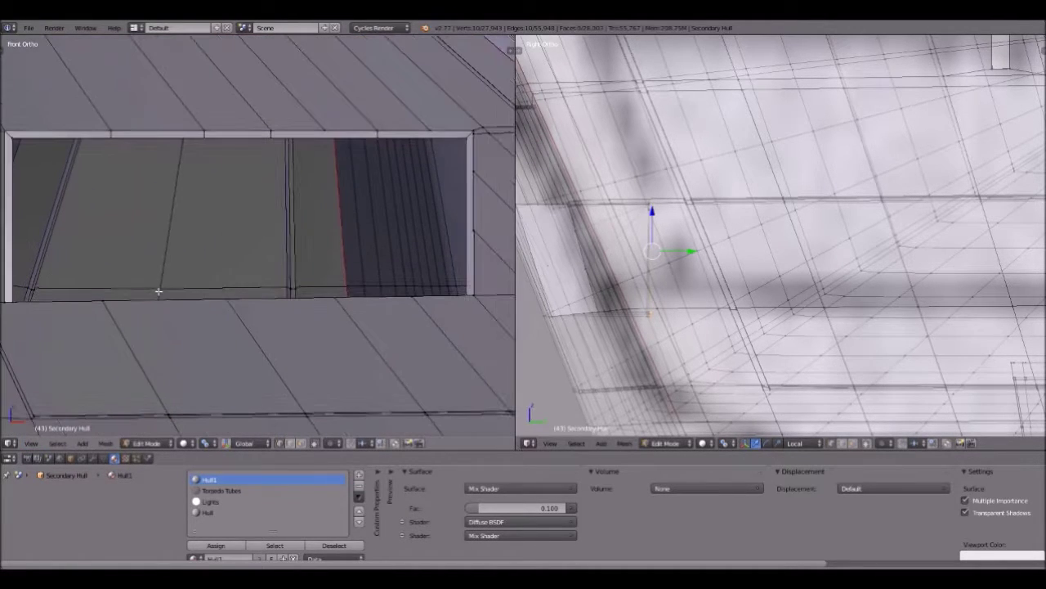
{"action": "middle_click_drag", "start_coordinate": [285, 287], "coordinate": [373, 363]}
{"action": "scroll", "coordinate": [359, 343], "scroll_direction": "up", "scroll_amount": 2}
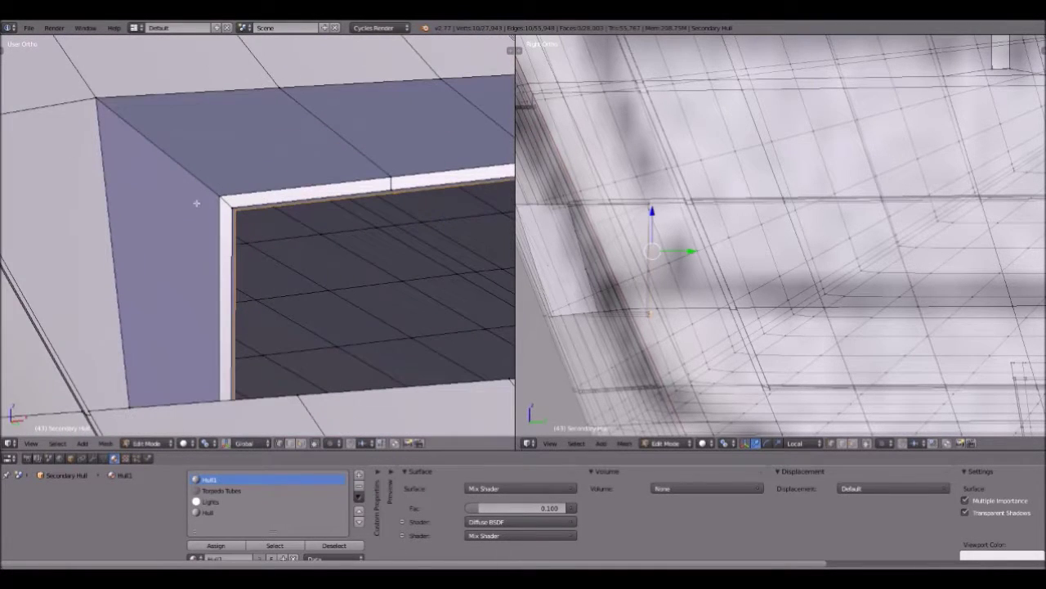
{"action": "scroll", "coordinate": [236, 212], "scroll_direction": "up", "scroll_amount": 1}
Step: Fill the first face across the recess's open back at its left end, between the upper and lower inner edges
{"action": "right_click", "coordinate": [415, 196]}
{"action": "middle_click_drag", "start_coordinate": [415, 197], "coordinate": [310, 314]}
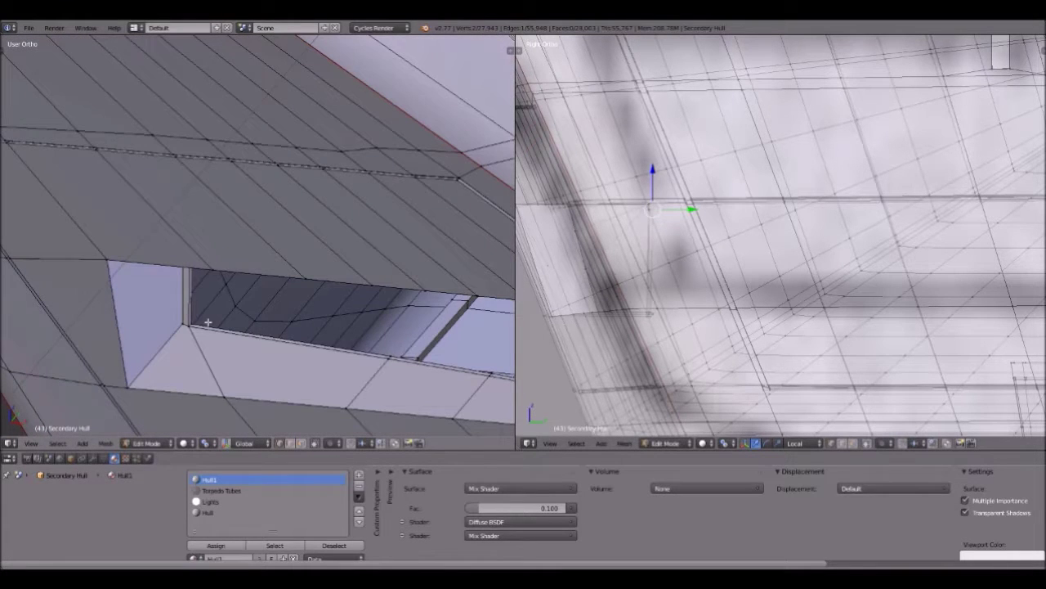
{"action": "middle_click_drag", "start_coordinate": [208, 322], "coordinate": [323, 343]}
{"action": "right_click", "coordinate": [395, 354]}
{"action": "right_click", "coordinate": [406, 346], "text": "shift"}
{"action": "key", "text": "f"}
{"action": "key", "text": "a"}
Step: Fill the adjoining back face between the next upper and lower inner edges of the recess
{"action": "middle_click_drag", "start_coordinate": [407, 346], "coordinate": [386, 301]}
{"action": "scroll", "coordinate": [313, 163], "scroll_direction": "up", "scroll_amount": 2}
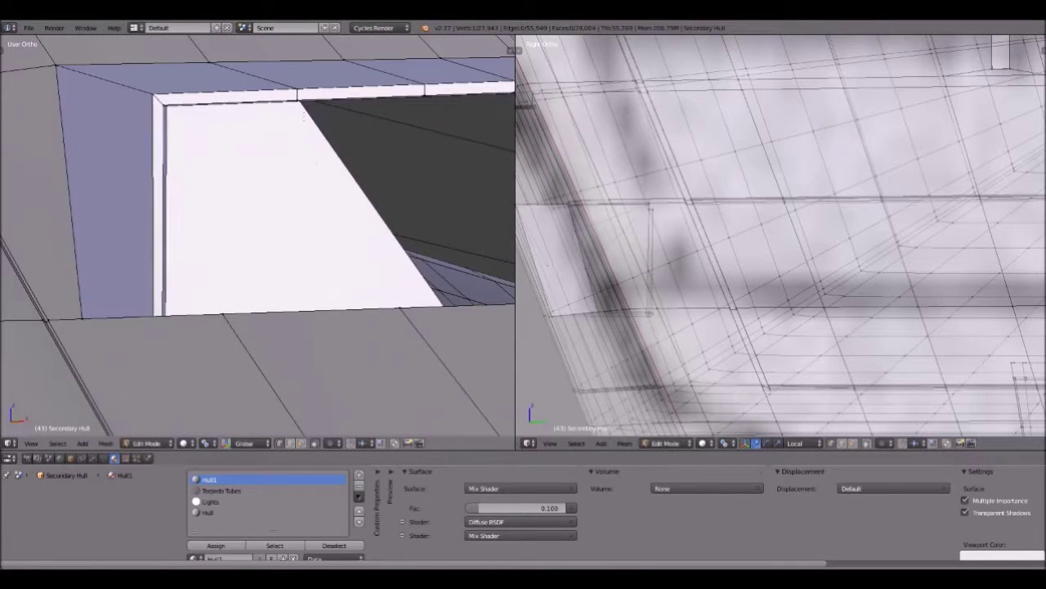
{"action": "scroll", "coordinate": [318, 85], "scroll_direction": "up", "scroll_amount": 1}
{"action": "right_click", "coordinate": [465, 75]}
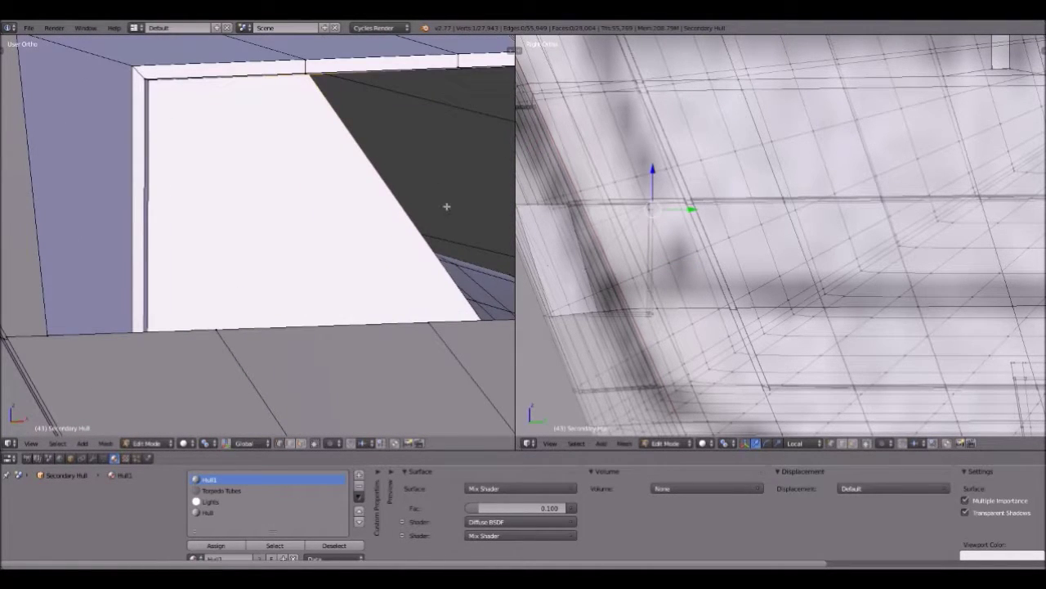
{"action": "middle_click_drag", "start_coordinate": [386, 152], "coordinate": [355, 134], "text": "shift"}
{"action": "scroll", "coordinate": [355, 133], "scroll_direction": "down", "scroll_amount": 5}
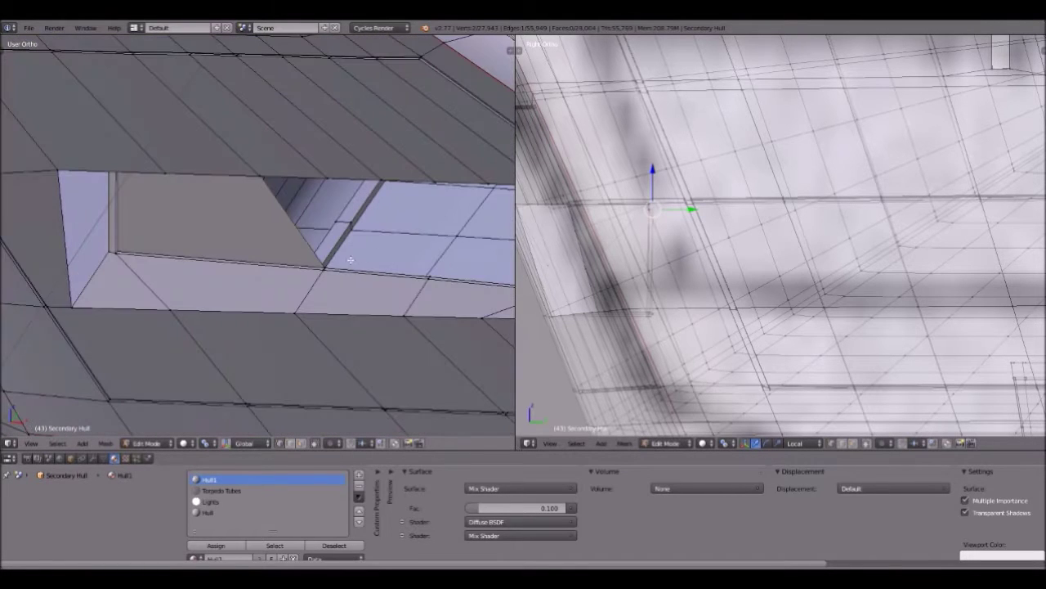
{"action": "right_click", "coordinate": [325, 268], "text": "shift"}
{"action": "right_click", "coordinate": [430, 273], "text": "shift"}
{"action": "key", "text": "f"}
{"action": "key", "text": "a"}
Step: Continue closing the recess's back with a face from the next upper inner edge to the last interior lower vertex
{"action": "right_click", "coordinate": [430, 273]}
{"action": "middle_click_drag", "start_coordinate": [408, 274], "coordinate": [280, 287], "text": "shift"}
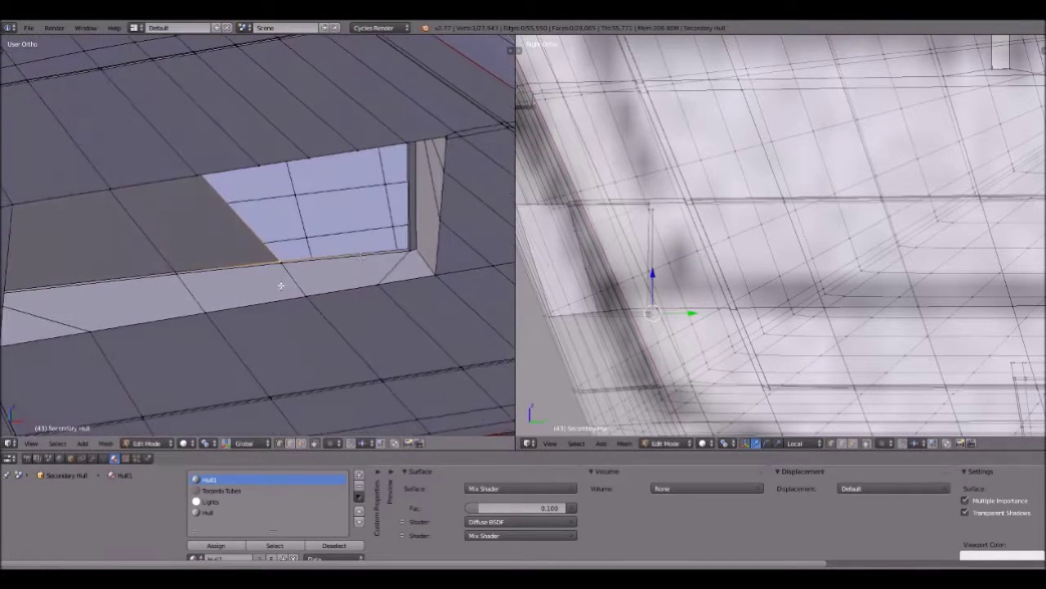
{"action": "right_click", "coordinate": [401, 241], "text": "shift"}
{"action": "middle_click_drag", "start_coordinate": [384, 267], "coordinate": [200, 194]}
{"action": "right_click", "coordinate": [200, 193]}
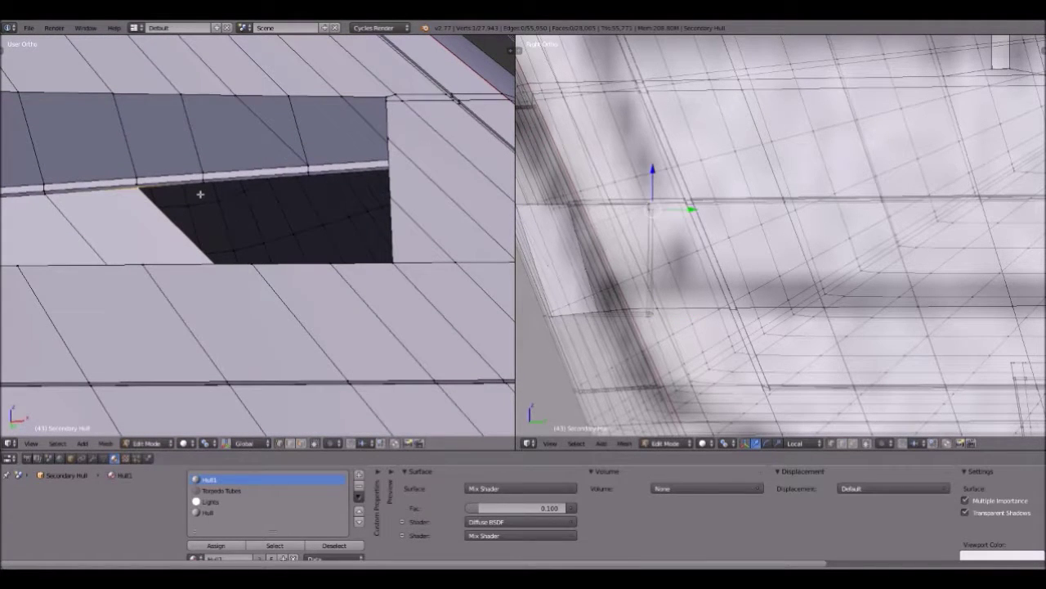
{"action": "right_click", "coordinate": [205, 187]}
{"action": "right_click", "coordinate": [142, 191], "text": "shift"}
{"action": "middle_click_drag", "start_coordinate": [278, 251], "coordinate": [205, 206]}
{"action": "right_click", "coordinate": [266, 371]}
{"action": "right_click", "coordinate": [323, 208]}
{"action": "right_click", "coordinate": [335, 226]}
{"action": "key", "text": "a"}
Step: Close the remaining gap in the recess's back at its right end with faces
{"action": "right_click", "coordinate": [353, 203]}
{"action": "middle_click_drag", "start_coordinate": [353, 202], "coordinate": [423, 211]}
{"action": "right_click", "coordinate": [422, 211]}
{"action": "right_click", "coordinate": [422, 211]}
{"action": "right_click", "coordinate": [334, 209]}
{"action": "middle_click_drag", "start_coordinate": [349, 243], "coordinate": [153, 415]}
{"action": "right_click", "coordinate": [385, 362]}
{"action": "right_click", "coordinate": [293, 293], "text": "shift"}
{"action": "key", "text": "a"}
Step: Switch to face selection in front view and select all five back faces of the recess
{"action": "left_click", "coordinate": [30, 443]}
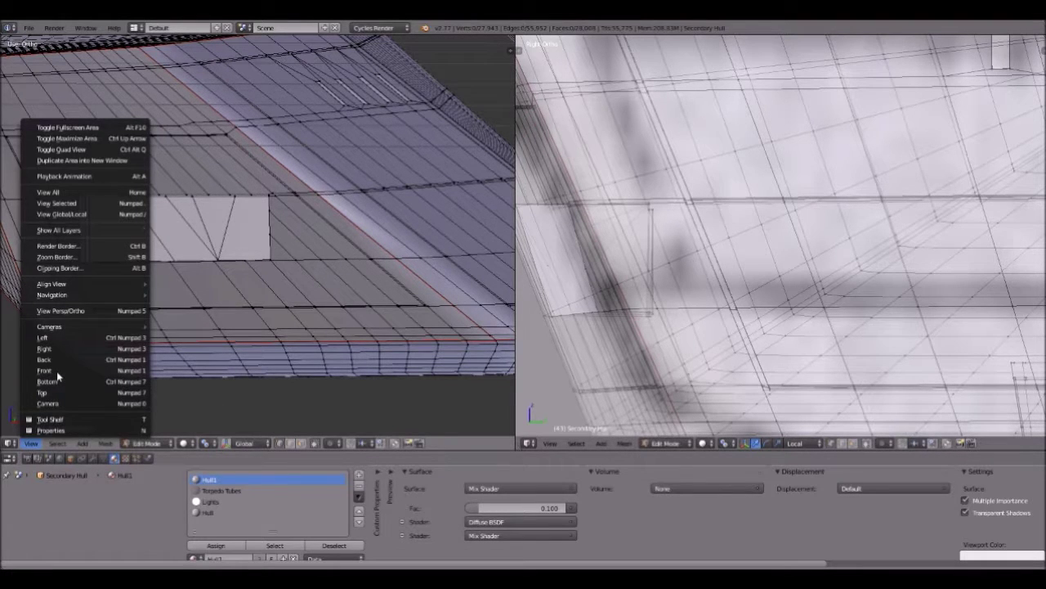
{"action": "left_click", "coordinate": [56, 372]}
{"action": "scroll", "coordinate": [171, 272], "scroll_direction": "up", "scroll_amount": 2}
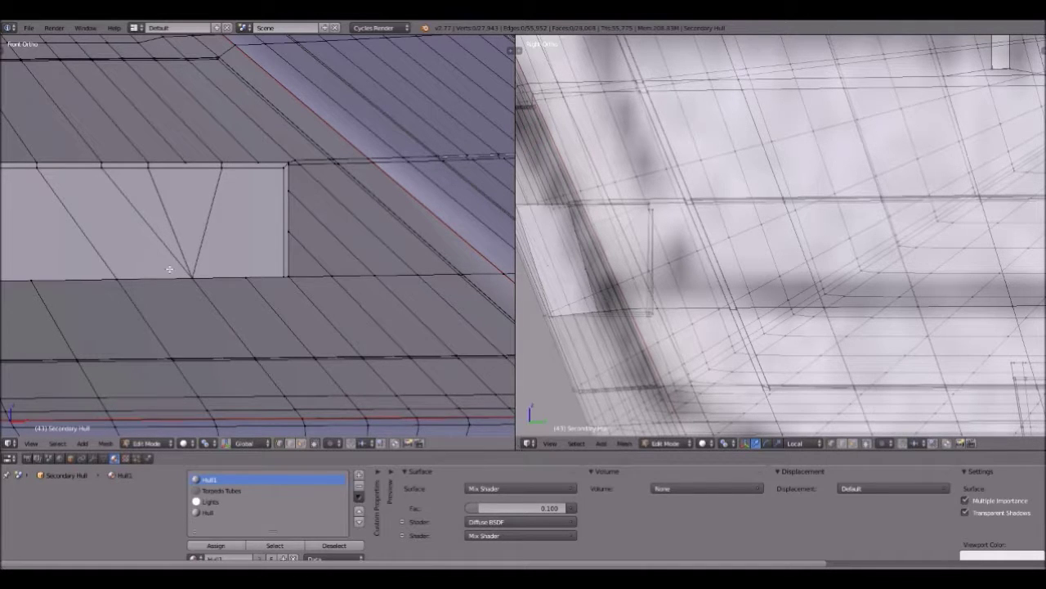
{"action": "scroll", "coordinate": [130, 244], "scroll_direction": "down", "scroll_amount": 3}
{"action": "middle_click_drag", "start_coordinate": [133, 264], "coordinate": [173, 269], "text": "shift"}
{"action": "left_click", "coordinate": [302, 442]}
{"action": "right_click", "coordinate": [189, 243]}
{"action": "right_click", "coordinate": [230, 237], "text": "shift"}
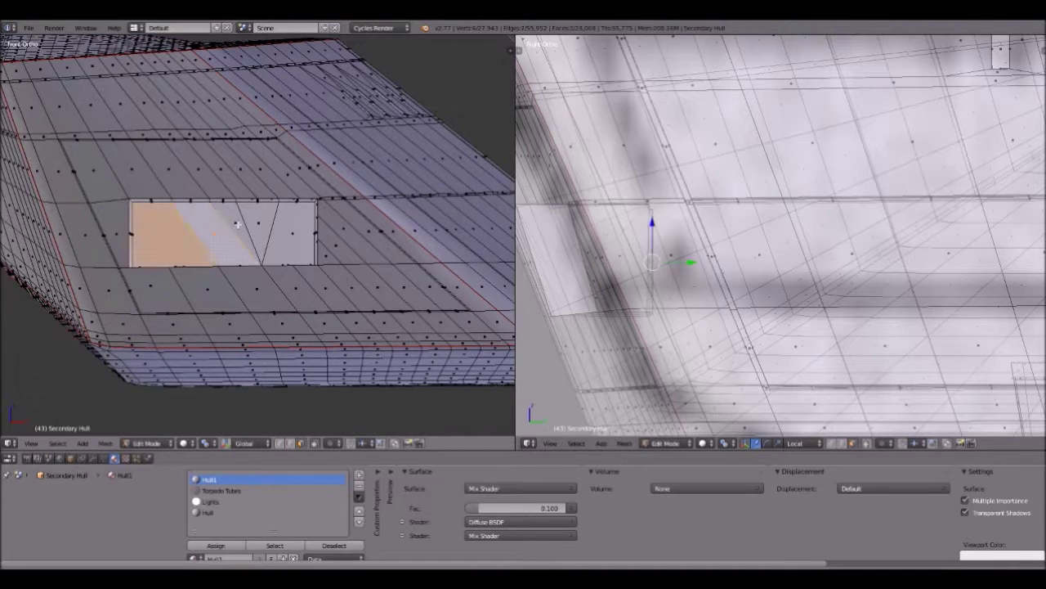
{"action": "right_click", "coordinate": [238, 226], "text": "shift"}
{"action": "right_click", "coordinate": [267, 220], "text": "shift"}
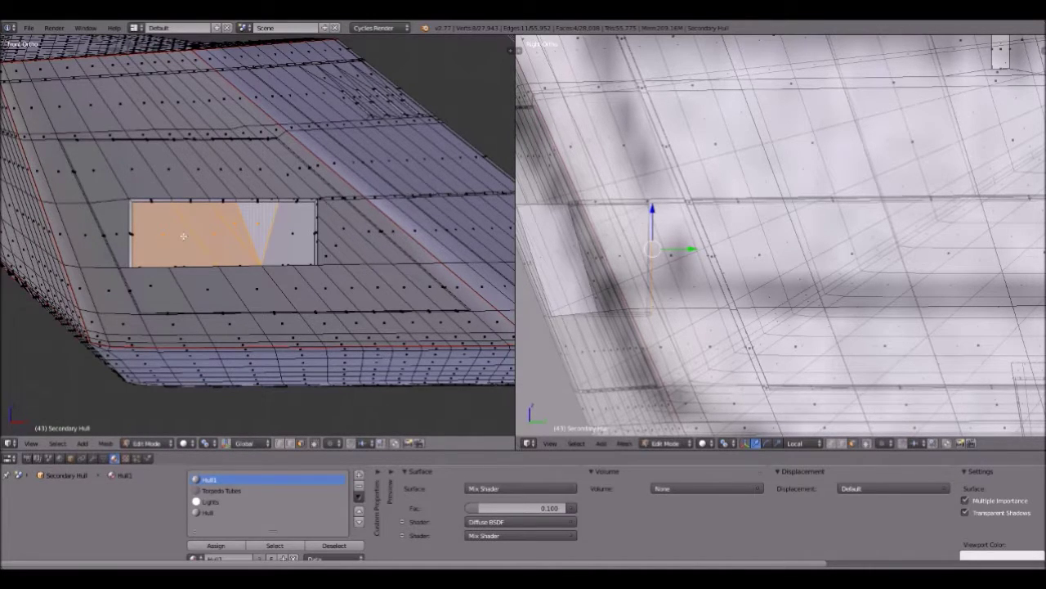
{"action": "right_click", "coordinate": [283, 245], "text": "shift"}
Step: Delete the vertices of the small two-face recess on the side of the secondary hull, including its surrounding walls and rim
{"action": "scroll", "coordinate": [325, 246], "scroll_direction": "down", "scroll_amount": 4}
{"action": "middle_click_drag", "start_coordinate": [334, 250], "coordinate": [288, 325]}
{"action": "scroll", "coordinate": [235, 293], "scroll_direction": "down", "scroll_amount": 4}
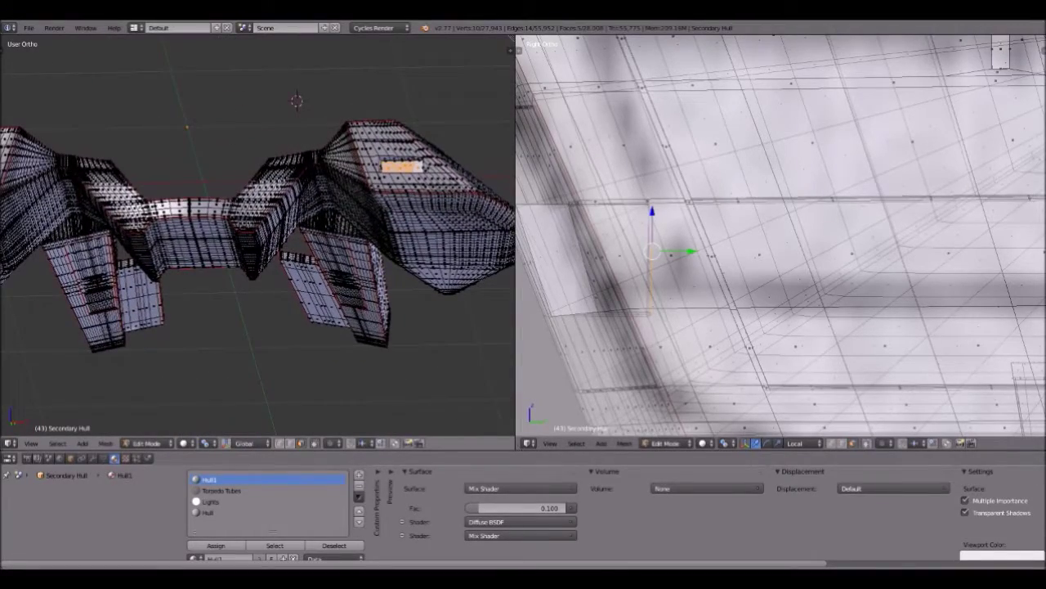
{"action": "middle_click_drag", "start_coordinate": [434, 227], "coordinate": [259, 269]}
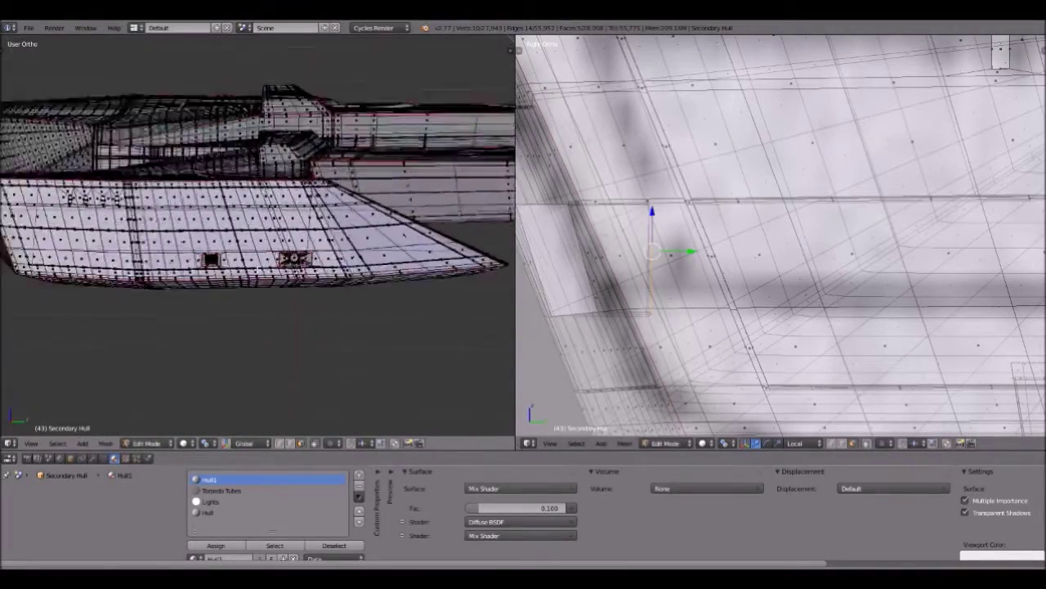
{"action": "scroll", "coordinate": [259, 269], "scroll_direction": "up", "scroll_amount": 10}
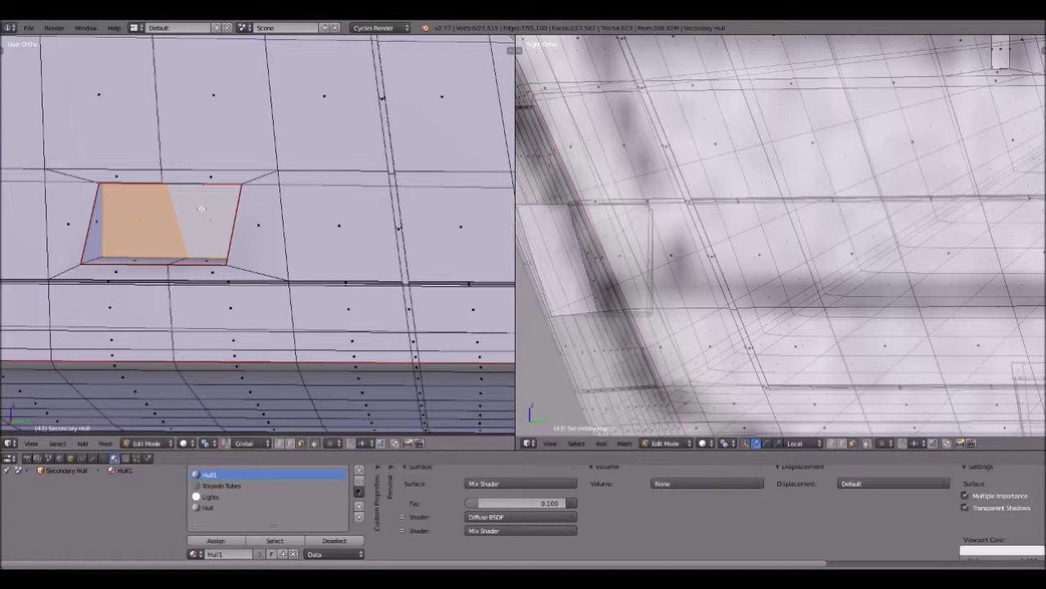
{"action": "key", "text": "ctrl+KP_Add"}
{"action": "key", "text": "x"}
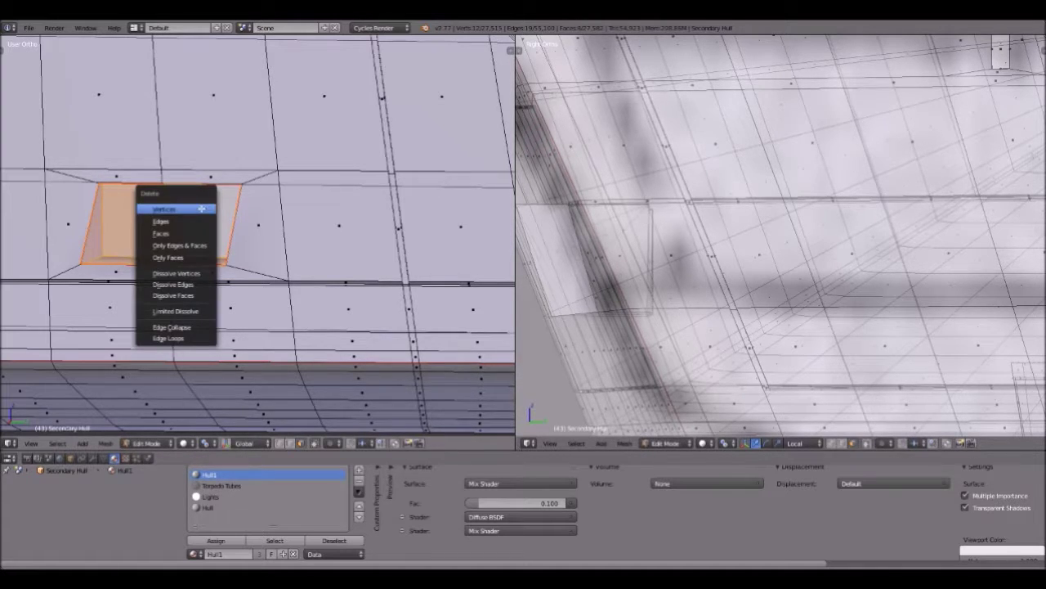
{"action": "left_click", "coordinate": [201, 210]}
Step: Fill the resulting hole in the hull's side with faces between its upper and lower border edges
{"action": "middle_click_drag", "start_coordinate": [201, 209], "coordinate": [253, 179]}
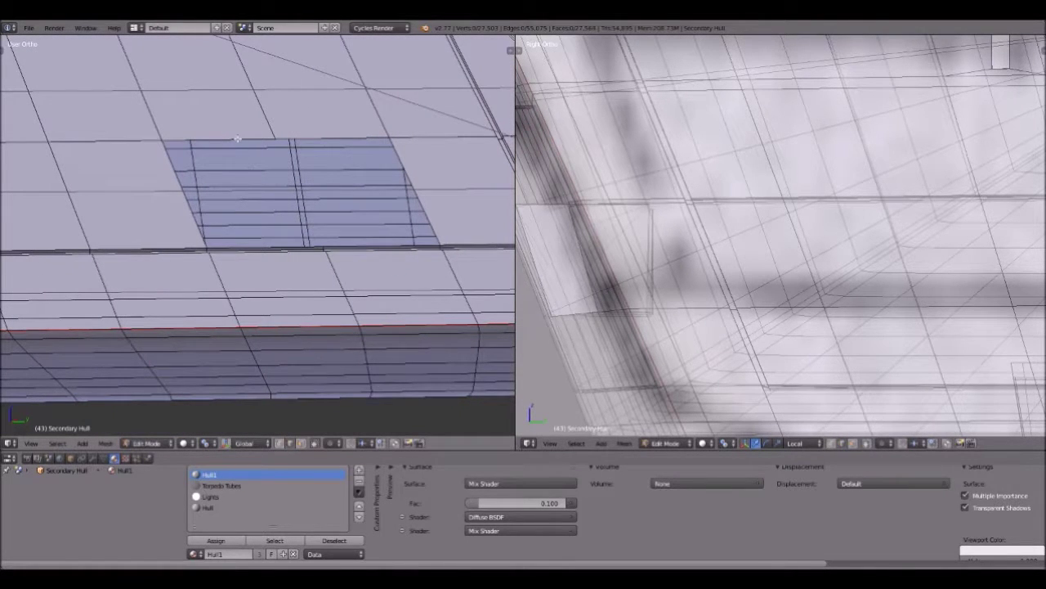
{"action": "middle_click_drag", "start_coordinate": [363, 247], "coordinate": [246, 276]}
{"action": "scroll", "coordinate": [246, 277], "scroll_direction": "up", "scroll_amount": 2}
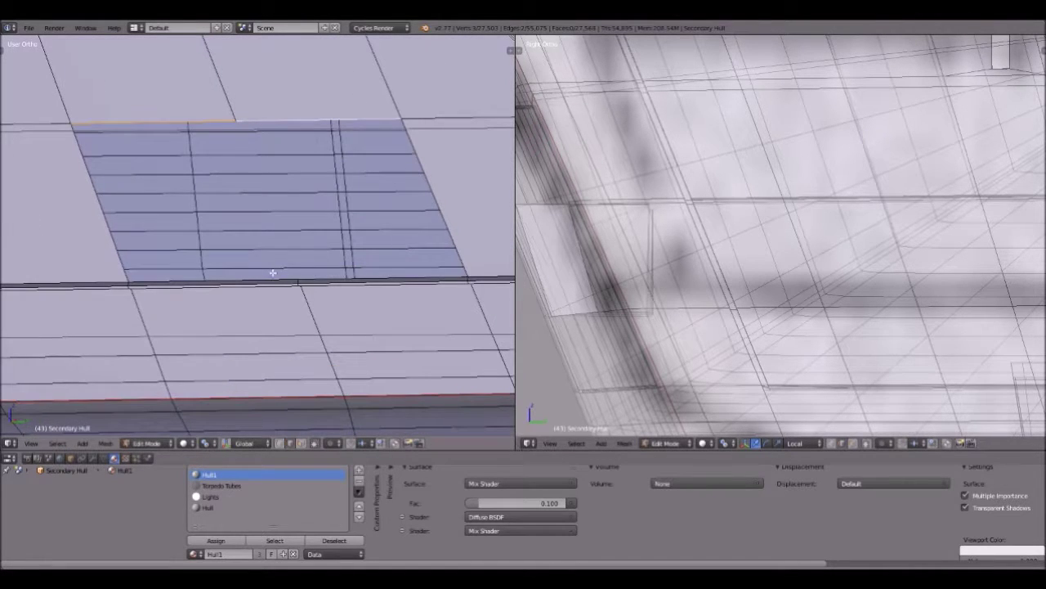
{"action": "right_click", "coordinate": [292, 116], "text": "shift"}
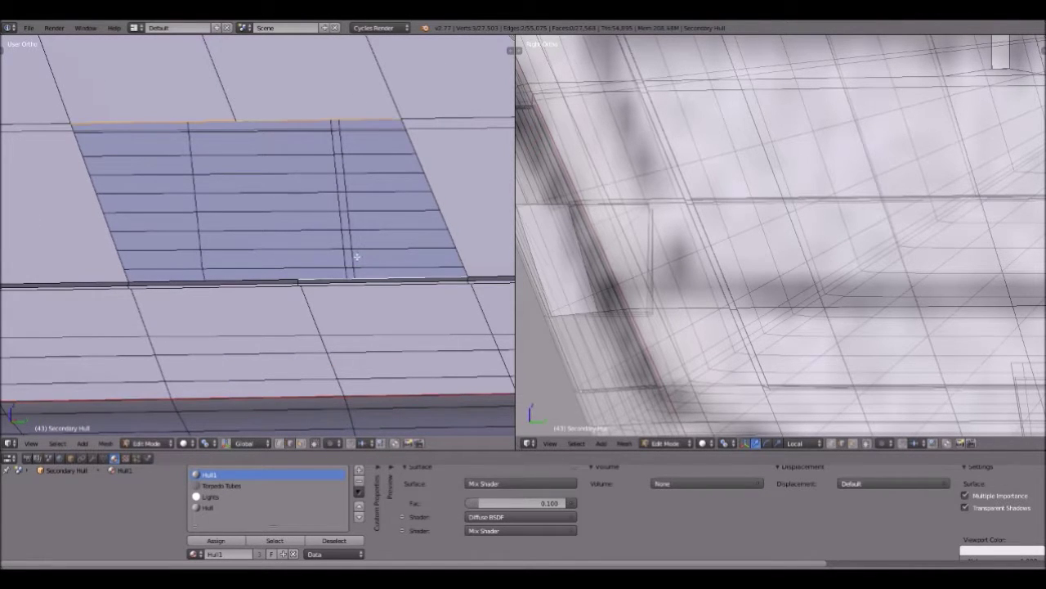
{"action": "right_click", "coordinate": [337, 277], "text": "shift"}
{"action": "key", "text": "f"}
{"action": "key", "text": "a"}
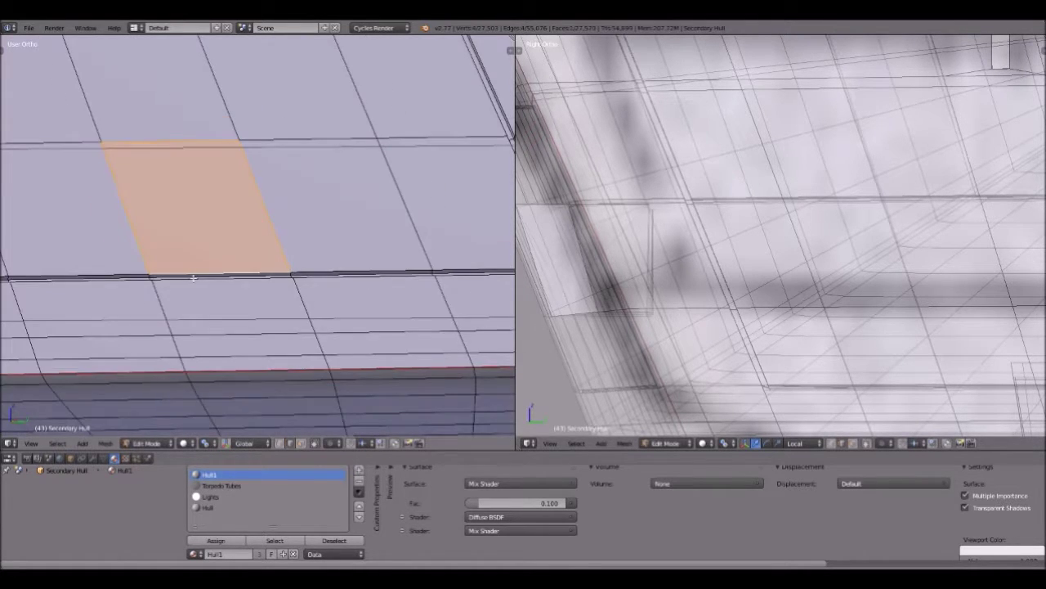
Step: Switch to face selection and select all five back faces of the long recess at the hull's end
{"action": "middle_click_drag", "start_coordinate": [196, 279], "coordinate": [261, 275]}
{"action": "scroll", "coordinate": [259, 277], "scroll_direction": "up", "scroll_amount": 4}
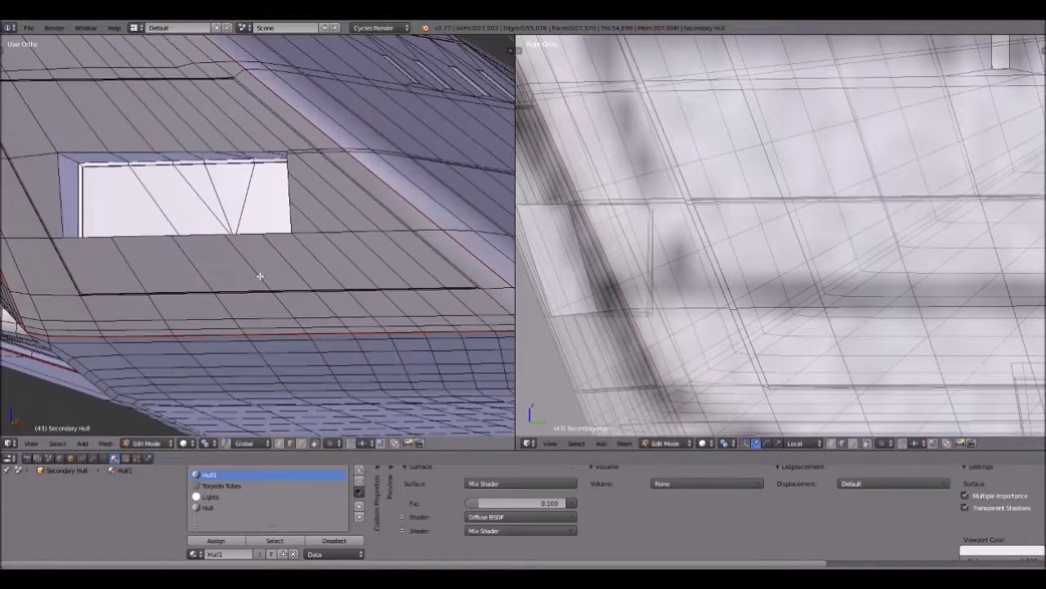
{"action": "scroll", "coordinate": [259, 276], "scroll_direction": "up", "scroll_amount": 4}
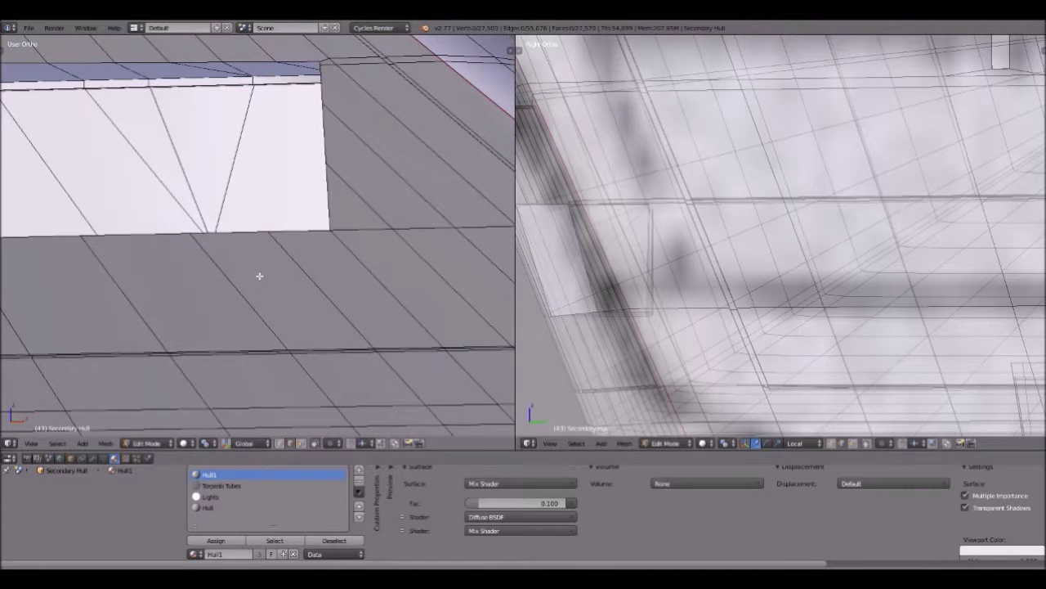
{"action": "scroll", "coordinate": [208, 245], "scroll_direction": "up", "scroll_amount": 1}
{"action": "middle_click_drag", "start_coordinate": [208, 245], "coordinate": [271, 335], "text": "shift"}
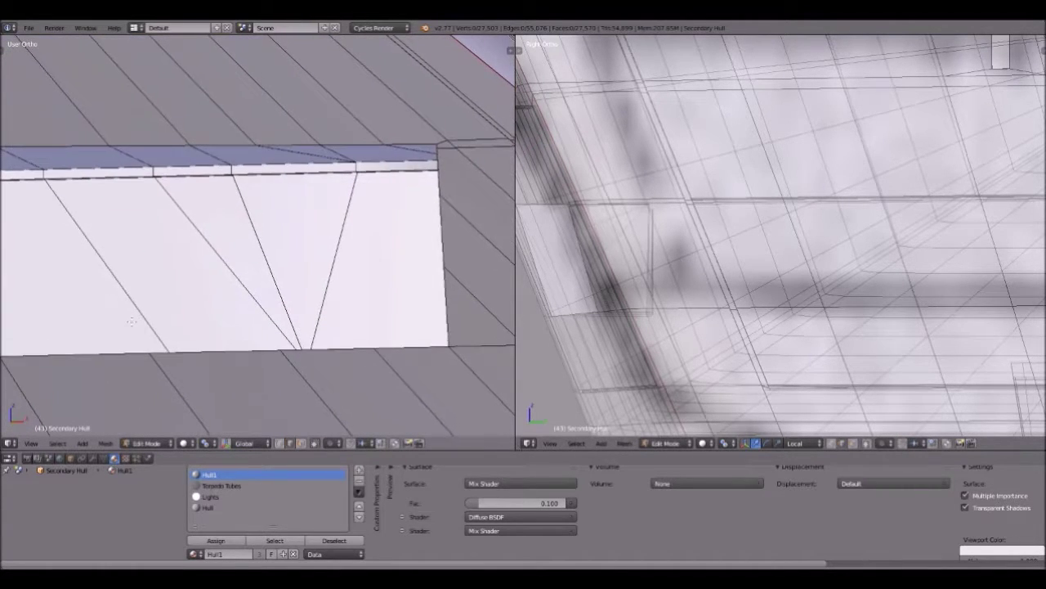
{"action": "scroll", "coordinate": [130, 322], "scroll_direction": "down", "scroll_amount": 1}
{"action": "middle_click_drag", "start_coordinate": [131, 321], "coordinate": [245, 335], "text": "shift"}
{"action": "left_click", "coordinate": [300, 444]}
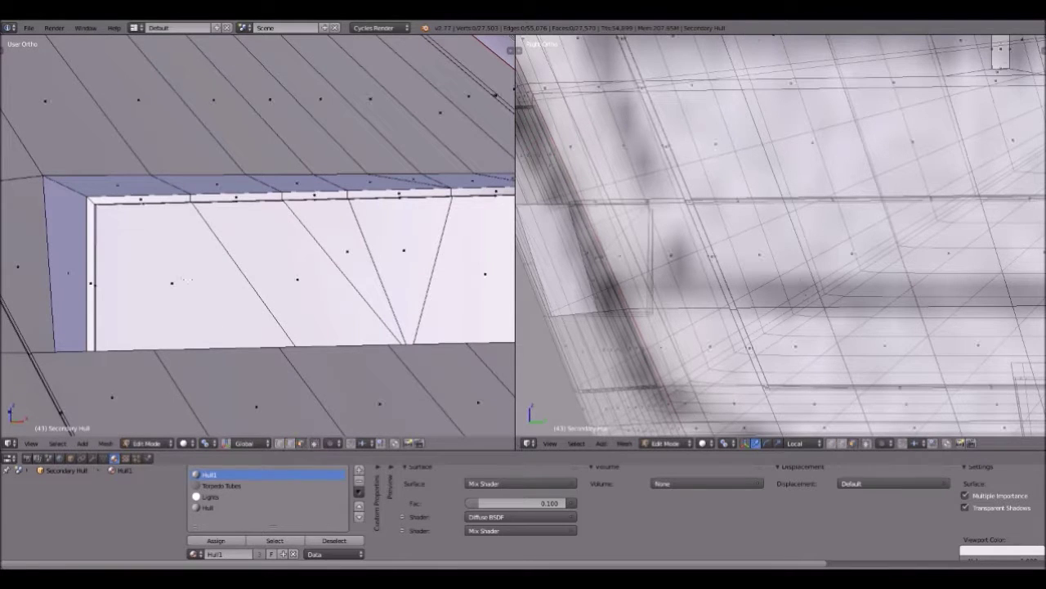
{"action": "right_click", "coordinate": [249, 276]}
{"action": "right_click", "coordinate": [298, 278]}
{"action": "right_click", "coordinate": [347, 251], "text": "shift"}
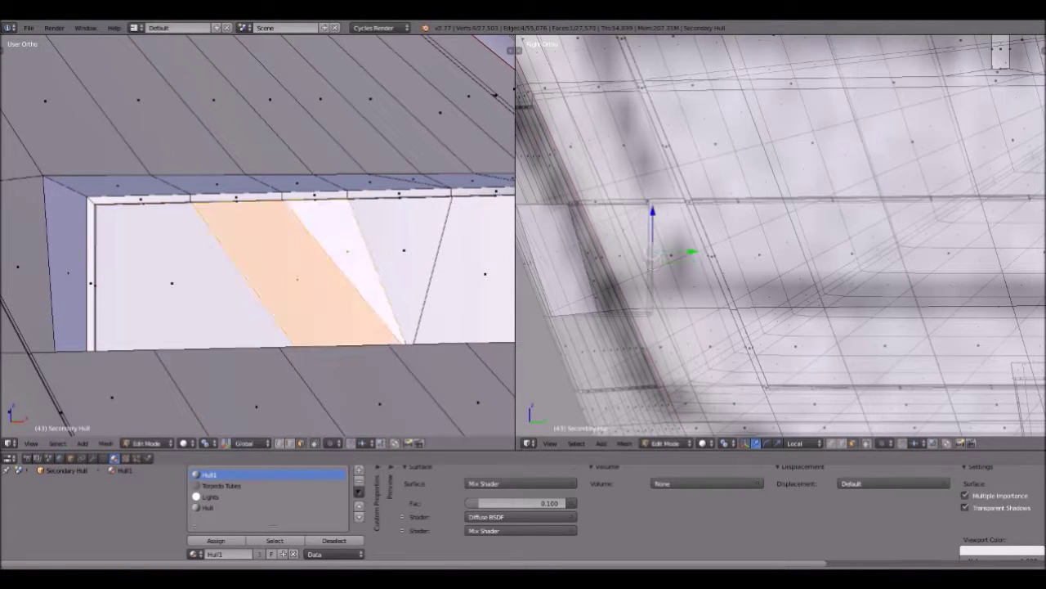
{"action": "right_click", "coordinate": [404, 250], "text": "shift"}
{"action": "right_click", "coordinate": [485, 274], "text": "shift"}
{"action": "right_click", "coordinate": [220, 285], "text": "shift"}
{"action": "middle_click_drag", "start_coordinate": [220, 284], "coordinate": [25, 245], "text": "shift"}
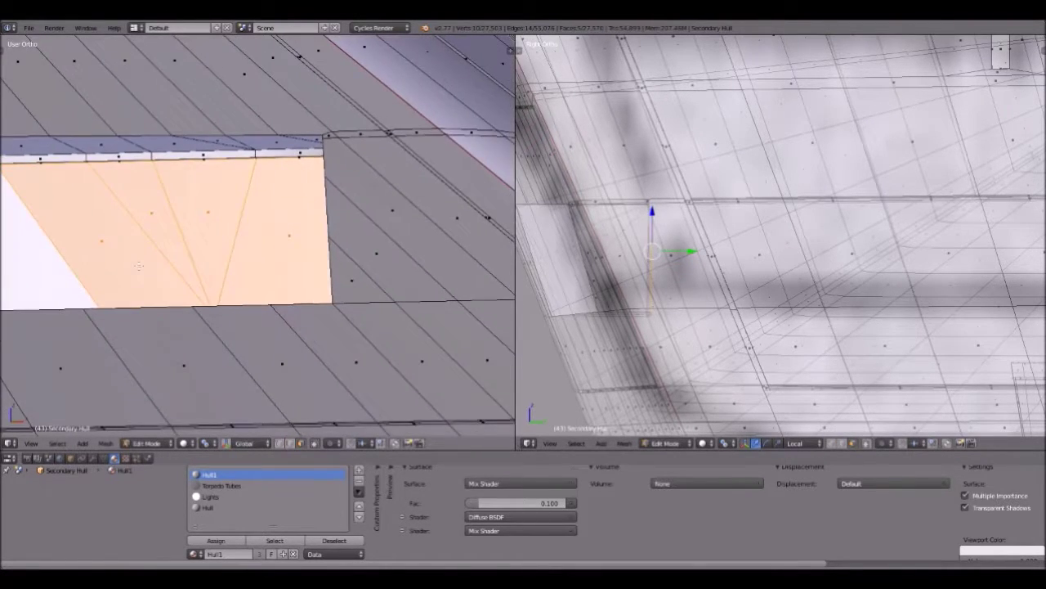
Step: Examine the long recess's selected back faces, inner walls and rim from several angles
{"action": "scroll", "coordinate": [139, 265], "scroll_direction": "down", "scroll_amount": 3}
{"action": "scroll", "coordinate": [139, 265], "scroll_direction": "up", "scroll_amount": 2}
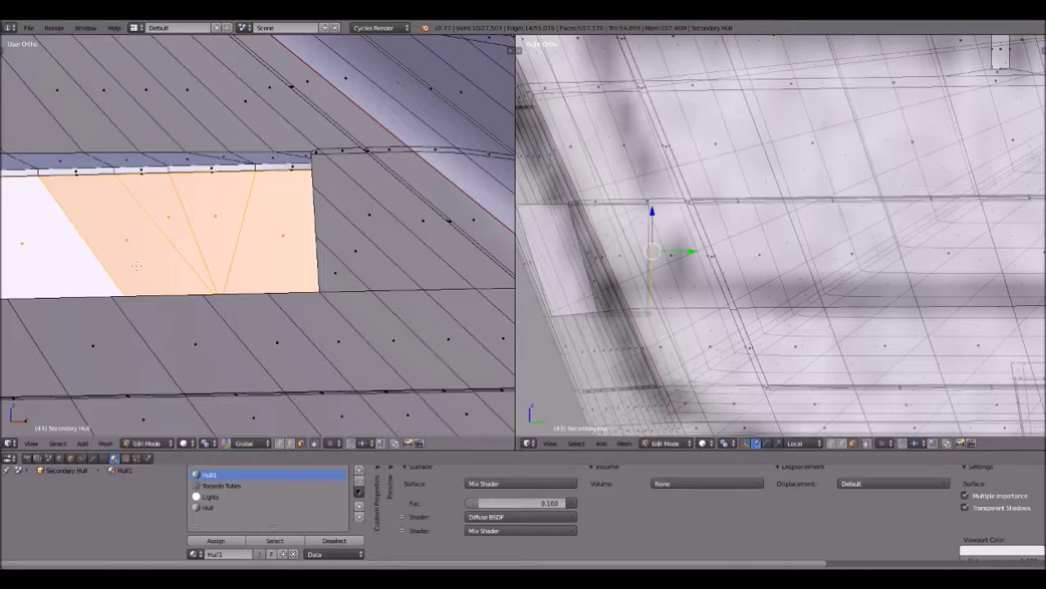
{"action": "middle_click_drag", "start_coordinate": [106, 284], "coordinate": [157, 287]}
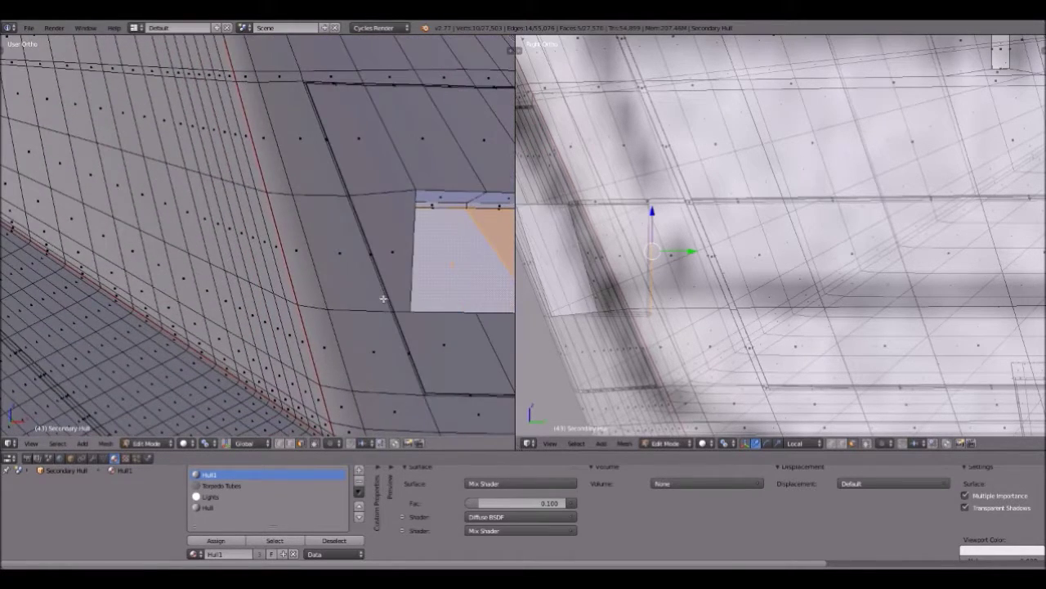
{"action": "middle_click_drag", "start_coordinate": [383, 299], "coordinate": [101, 254], "text": "shift"}
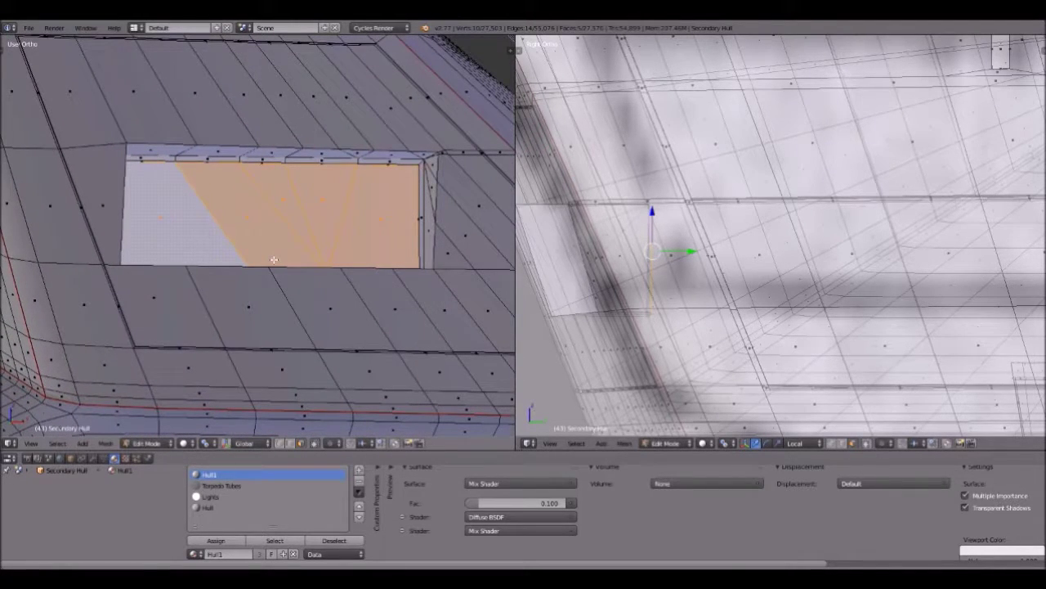
{"action": "middle_click_drag", "start_coordinate": [233, 251], "coordinate": [278, 233]}
{"action": "middle_click_drag", "start_coordinate": [211, 287], "coordinate": [213, 278]}
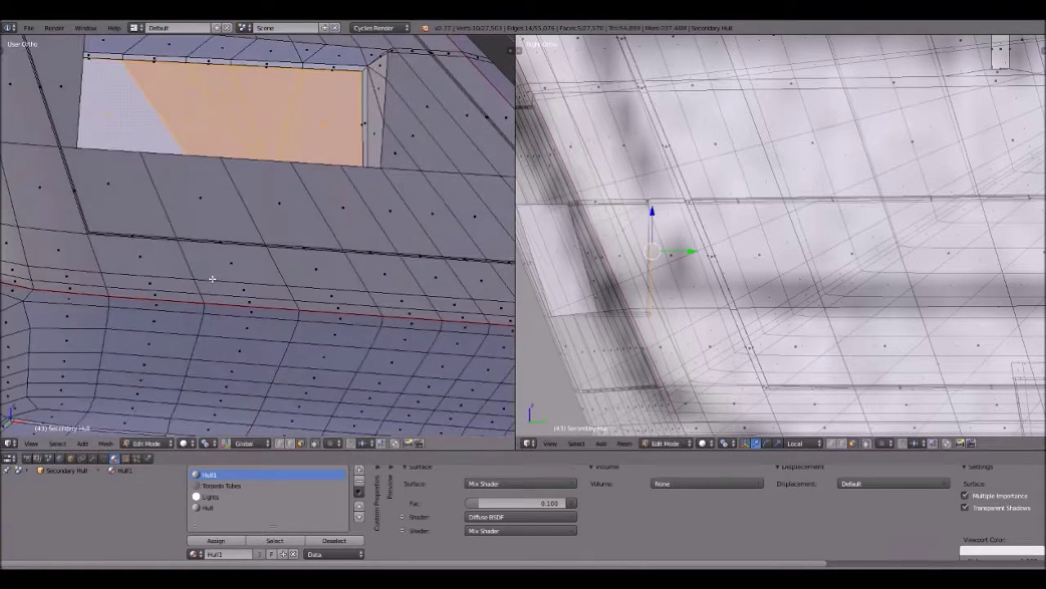
{"action": "middle_click_drag", "start_coordinate": [245, 204], "coordinate": [220, 303], "text": "shift"}
{"action": "scroll", "coordinate": [213, 314], "scroll_direction": "up", "scroll_amount": 3}
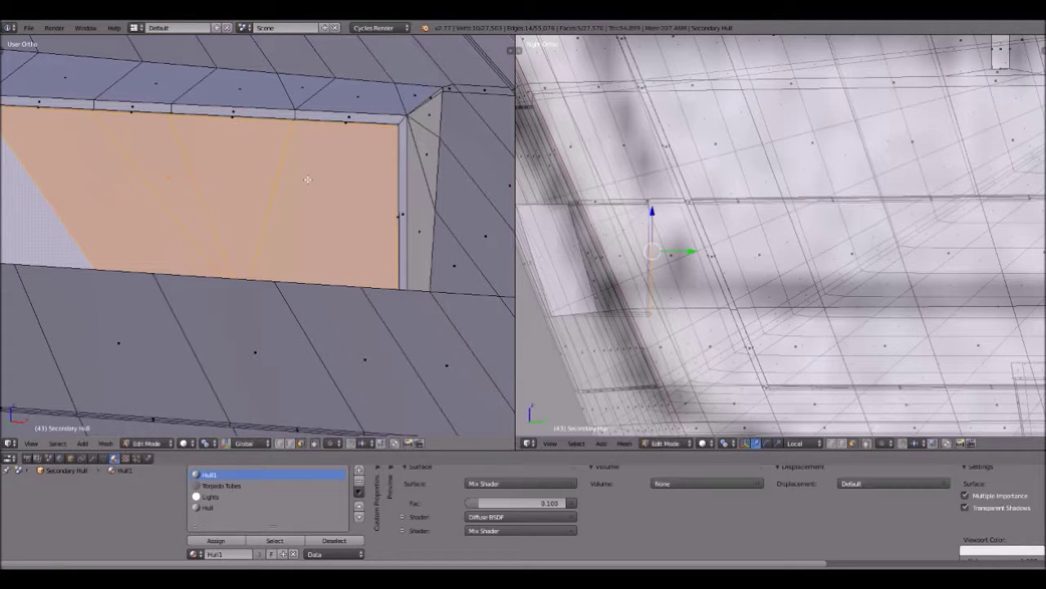
Step: Clear the selection and reselect the long recess's back faces one by one
{"action": "key", "text": "a"}
{"action": "right_click", "coordinate": [304, 177]}
{"action": "right_click", "coordinate": [199, 187], "text": "shift"}
{"action": "right_click", "coordinate": [195, 189], "text": "shift"}
{"action": "right_click", "coordinate": [171, 185], "text": "shift"}
{"action": "right_click", "coordinate": [214, 184], "text": "shift"}
{"action": "right_click", "coordinate": [106, 203], "text": "shift"}
{"action": "right_click", "coordinate": [45, 214], "text": "shift"}
{"action": "middle_click_drag", "start_coordinate": [123, 217], "coordinate": [238, 210], "text": "shift"}
{"action": "scroll", "coordinate": [238, 211], "scroll_direction": "down", "scroll_amount": 2}
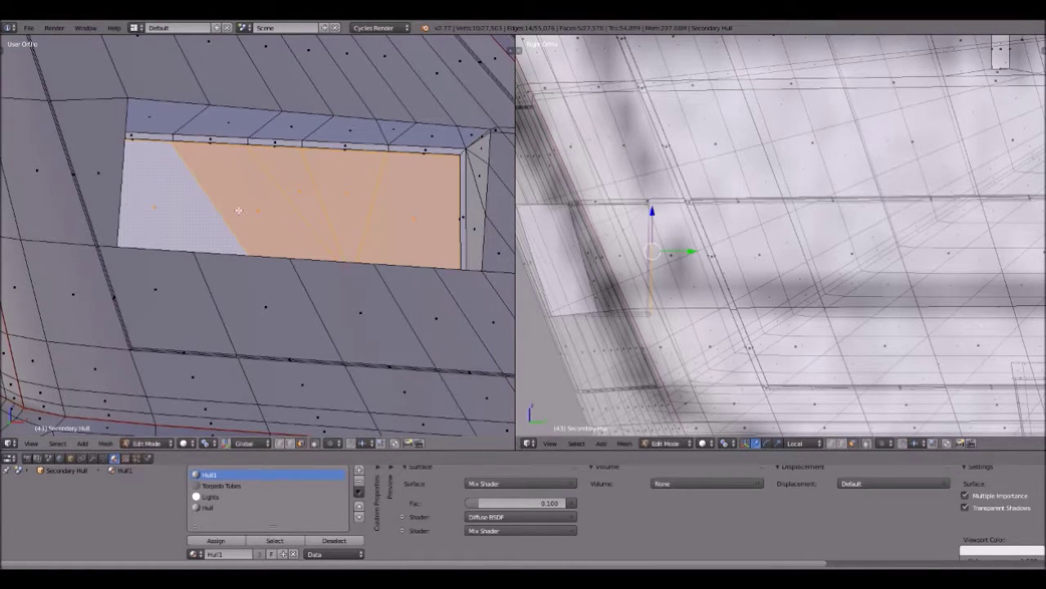
Step: Reselect the five back faces of the long recess, from the end beside the visible inner side wall to the opposite end
{"action": "scroll", "coordinate": [248, 201], "scroll_direction": "down", "scroll_amount": 2}
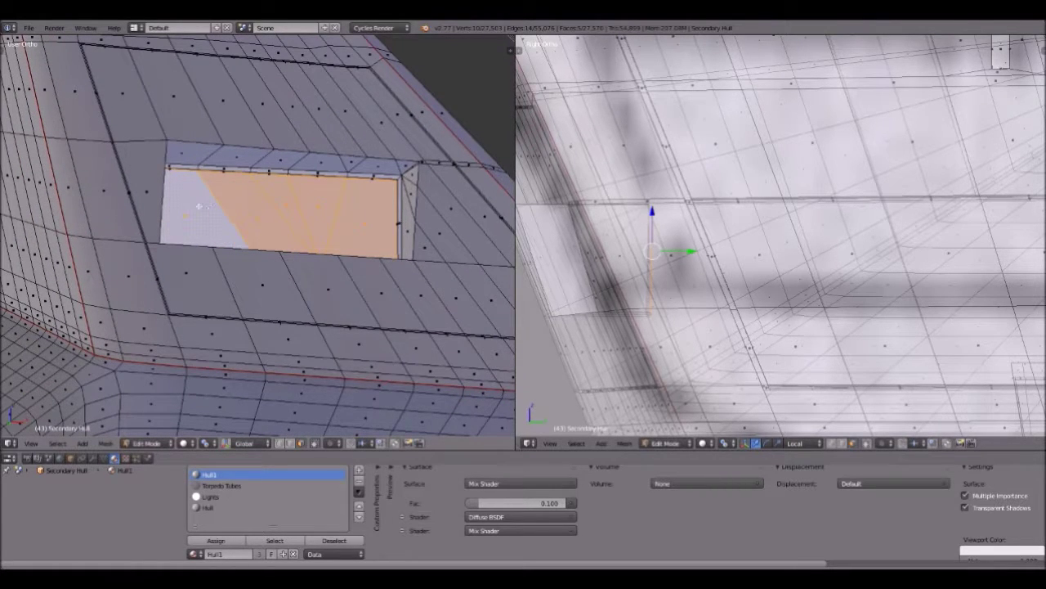
{"action": "scroll", "coordinate": [198, 206], "scroll_direction": "down", "scroll_amount": 6}
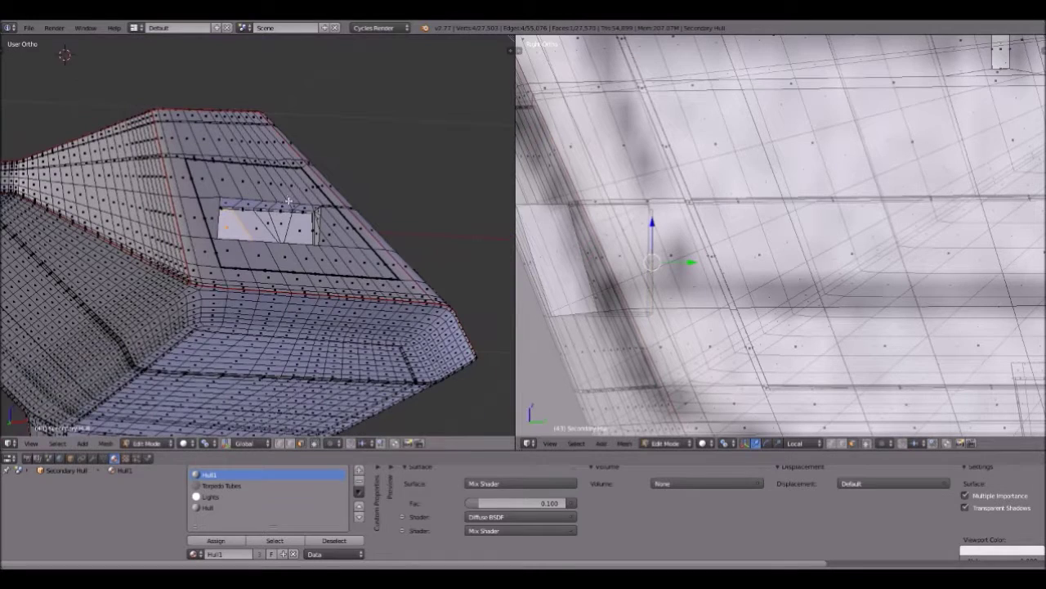
{"action": "scroll", "coordinate": [289, 201], "scroll_direction": "down", "scroll_amount": 1}
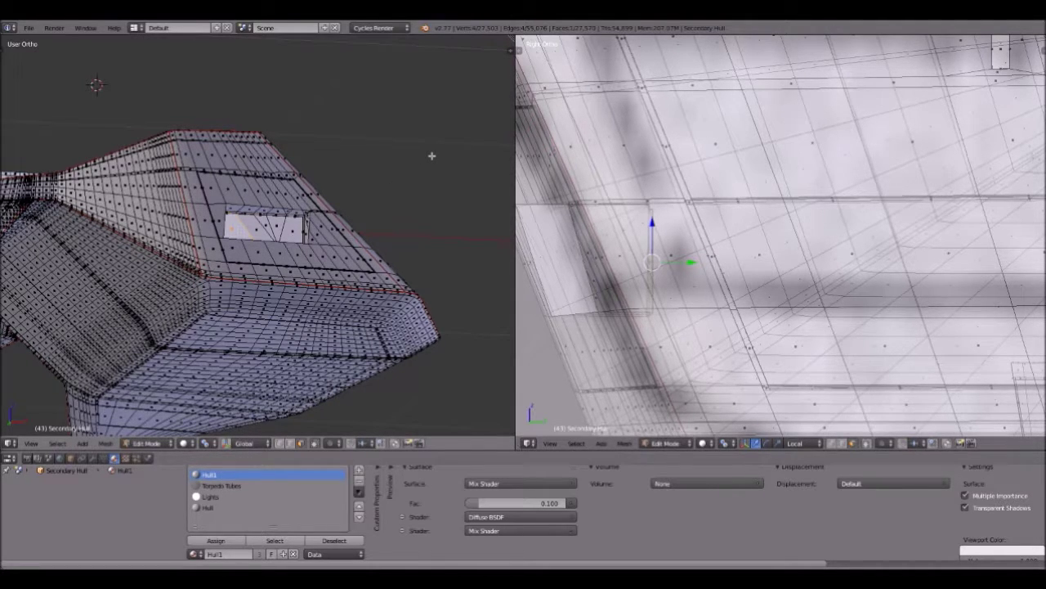
{"action": "scroll", "coordinate": [384, 280], "scroll_direction": "up", "scroll_amount": 7}
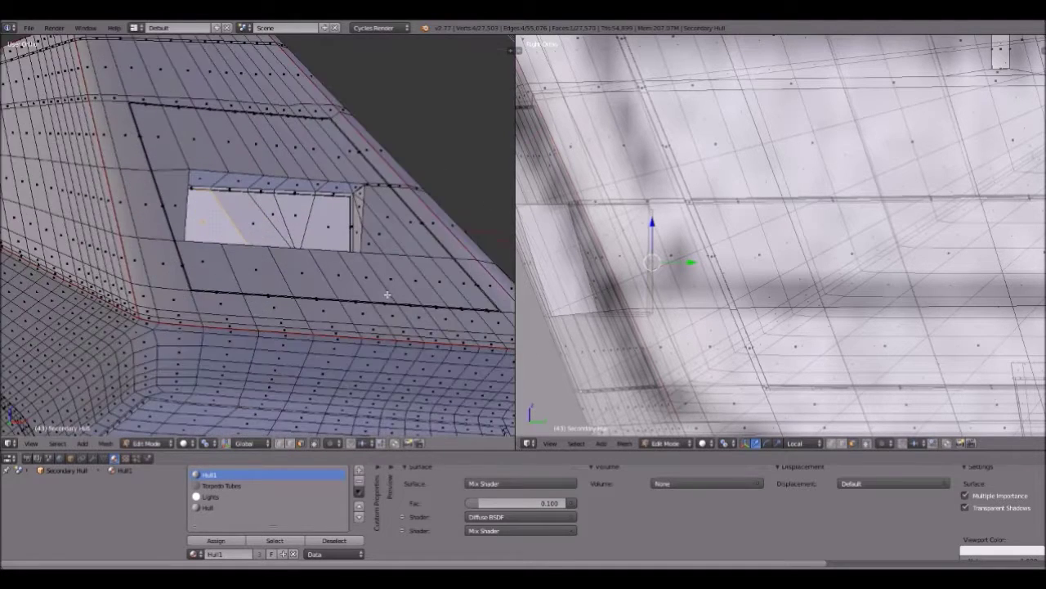
{"action": "scroll", "coordinate": [384, 250], "scroll_direction": "up", "scroll_amount": 1}
{"action": "right_click", "coordinate": [391, 213]}
{"action": "right_click", "coordinate": [338, 205], "text": "shift"}
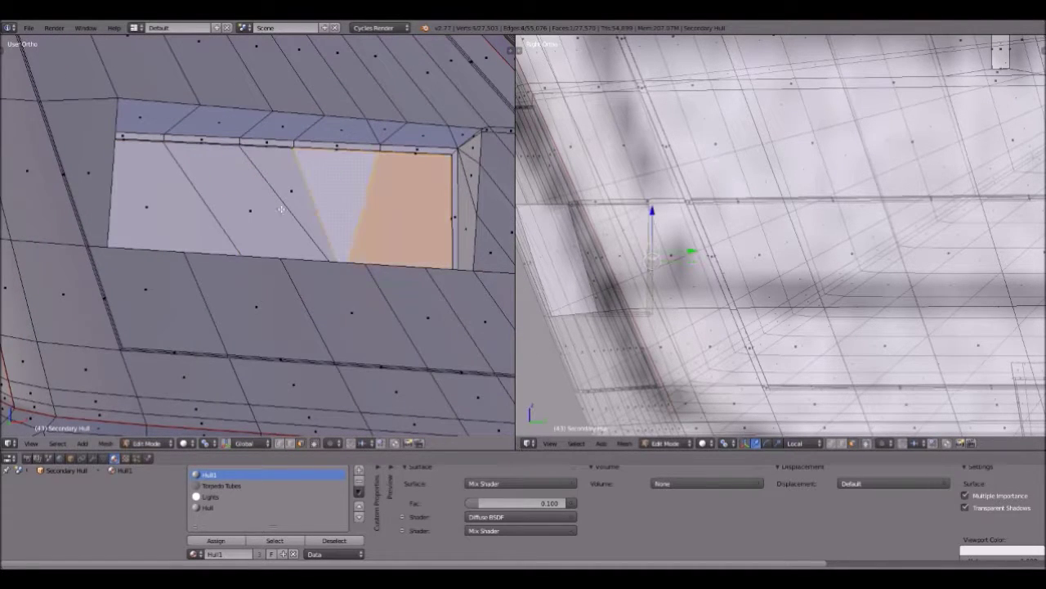
{"action": "right_click", "coordinate": [296, 203], "text": "shift"}
{"action": "right_click", "coordinate": [245, 209], "text": "shift"}
{"action": "right_click", "coordinate": [173, 215], "text": "shift"}
Step: View the secondary hull from the top and from the front, framing the long recess in front view
{"action": "scroll", "coordinate": [346, 260], "scroll_direction": "down", "scroll_amount": 3}
{"action": "middle_click_drag", "start_coordinate": [349, 260], "coordinate": [306, 253]}
{"action": "left_click", "coordinate": [30, 443]}
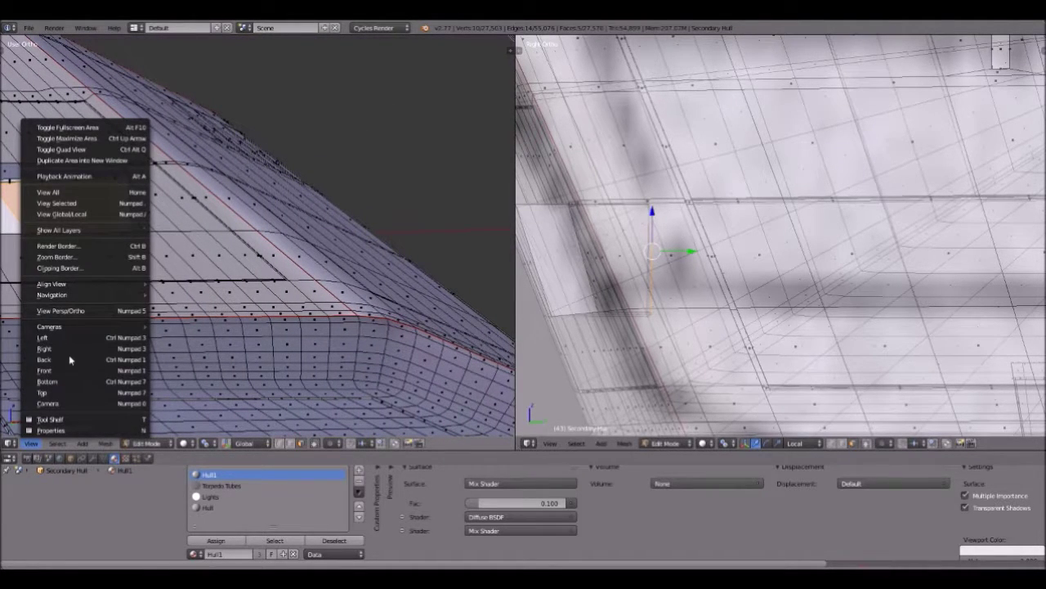
{"action": "left_click", "coordinate": [65, 393]}
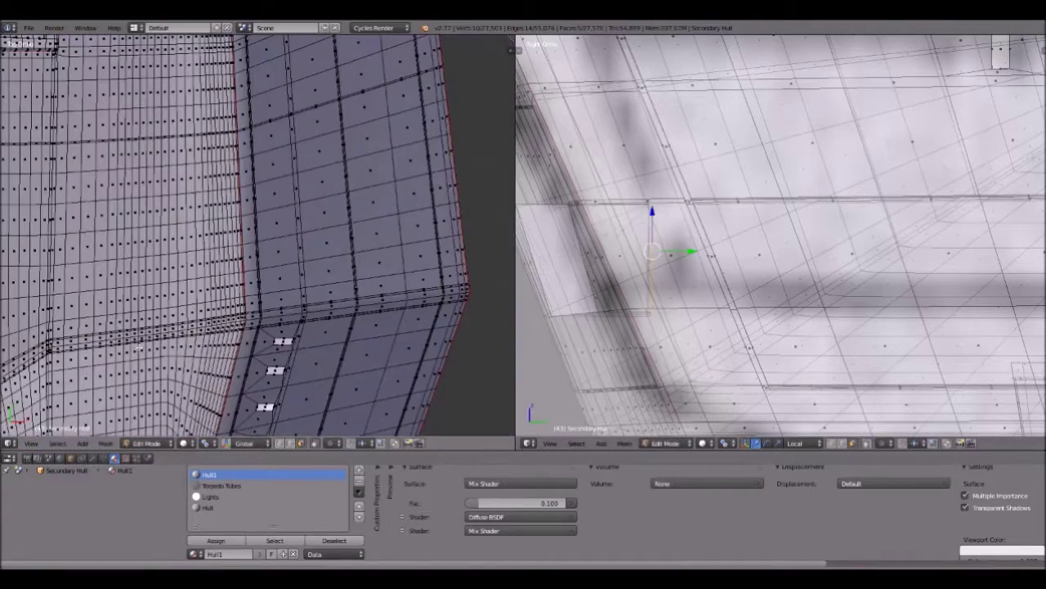
{"action": "left_click", "coordinate": [31, 443]}
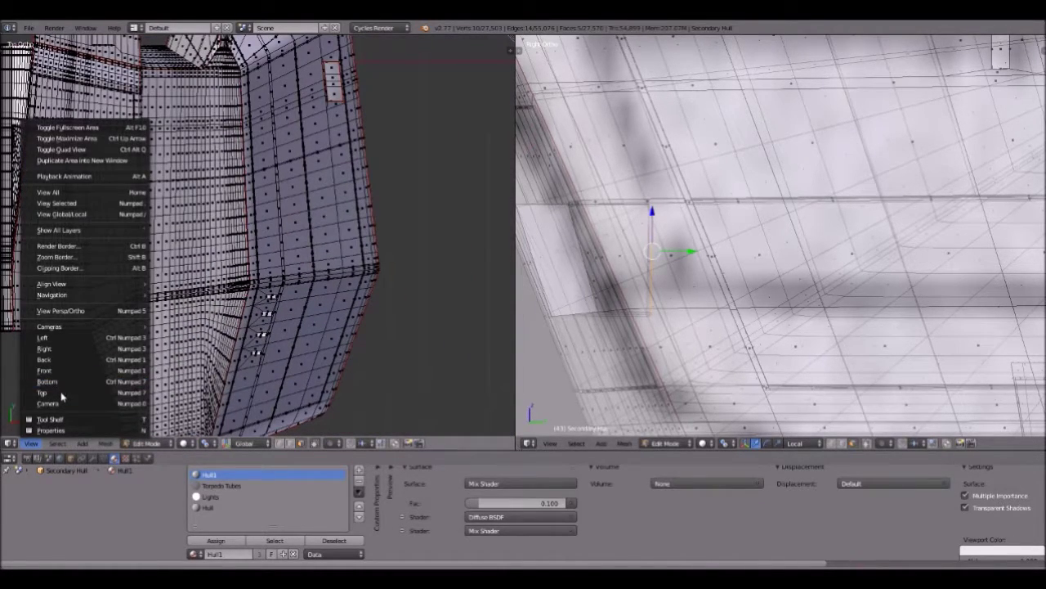
{"action": "left_click", "coordinate": [60, 392]}
{"action": "left_click", "coordinate": [30, 443]}
{"action": "left_click", "coordinate": [50, 372]}
{"action": "scroll", "coordinate": [196, 325], "scroll_direction": "up", "scroll_amount": 5}
{"action": "middle_click_drag", "start_coordinate": [190, 278], "coordinate": [307, 143], "text": "shift"}
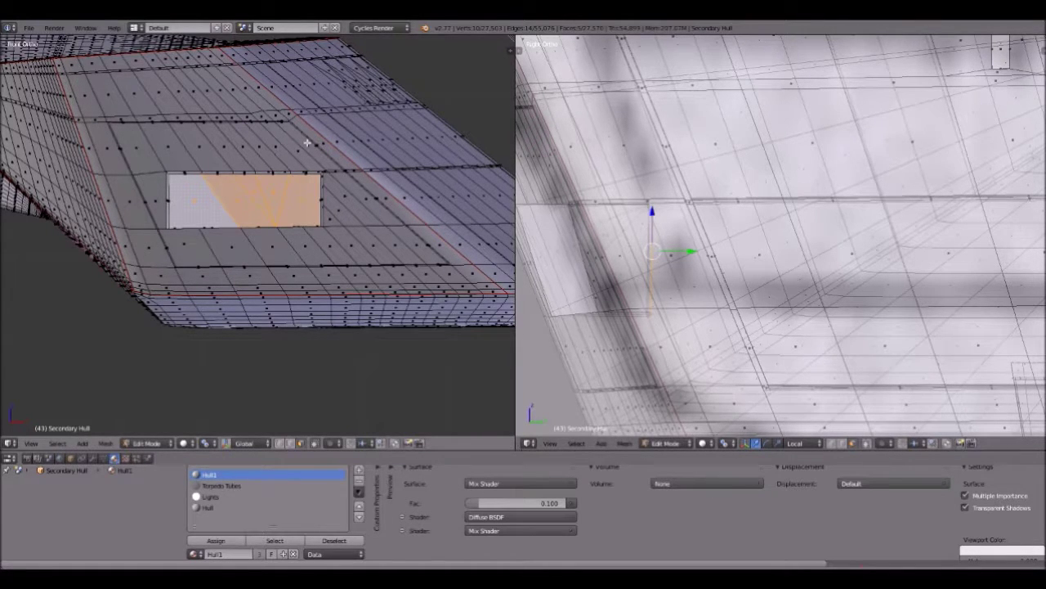
Step: Examine the selected back faces and the recess's lower edge up close, in front view and at an angle
{"action": "scroll", "coordinate": [218, 194], "scroll_direction": "up", "scroll_amount": 6}
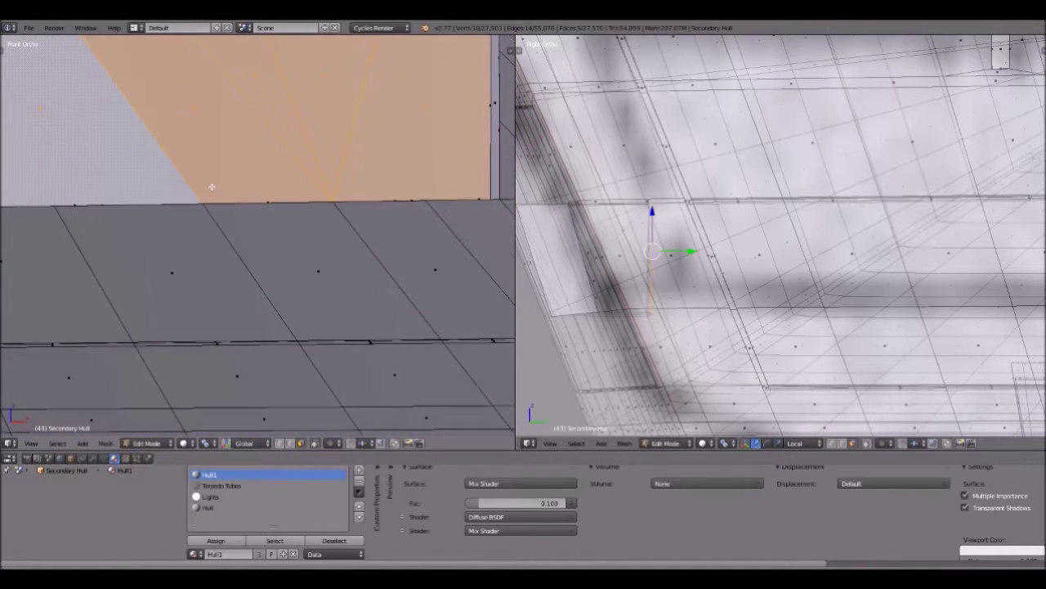
{"action": "scroll", "coordinate": [211, 187], "scroll_direction": "down", "scroll_amount": 6}
{"action": "scroll", "coordinate": [220, 200], "scroll_direction": "up", "scroll_amount": 1}
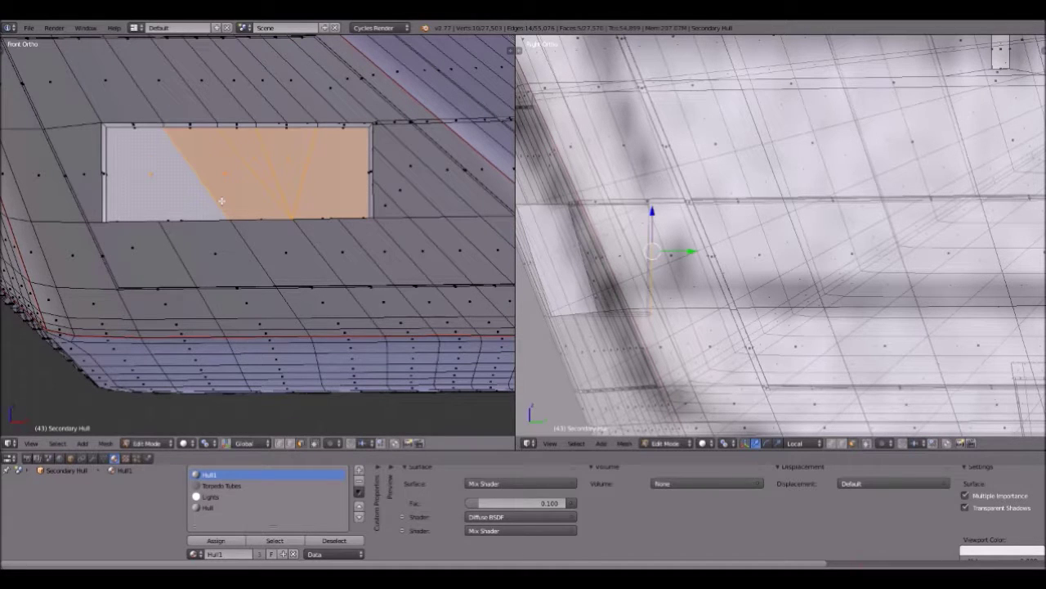
{"action": "scroll", "coordinate": [221, 200], "scroll_direction": "up", "scroll_amount": 2}
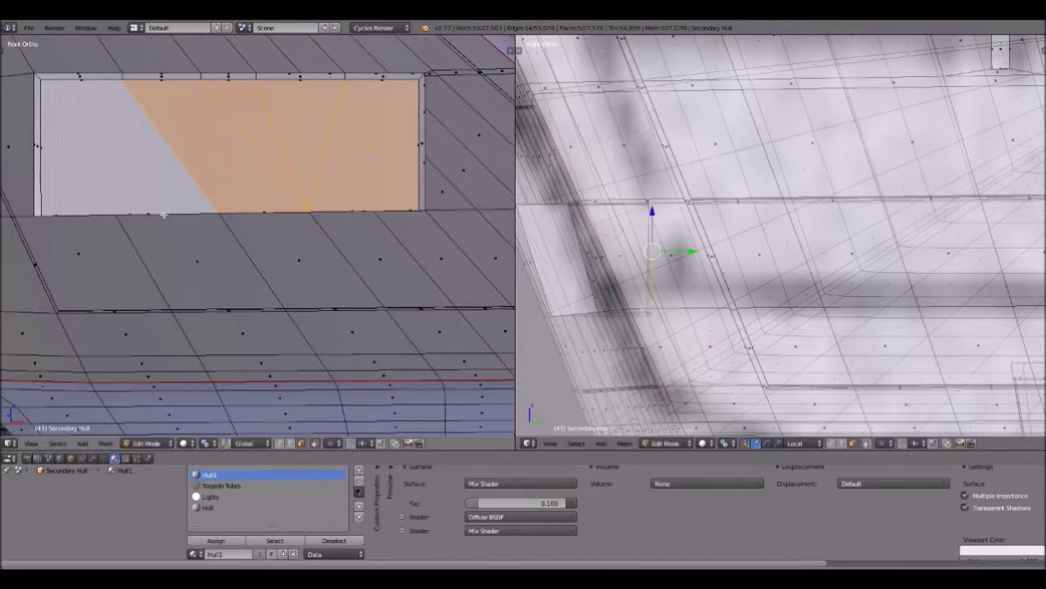
{"action": "scroll", "coordinate": [164, 215], "scroll_direction": "down", "scroll_amount": 1}
{"action": "scroll", "coordinate": [184, 209], "scroll_direction": "down", "scroll_amount": 2}
{"action": "middle_click_drag", "start_coordinate": [225, 207], "coordinate": [345, 255]}
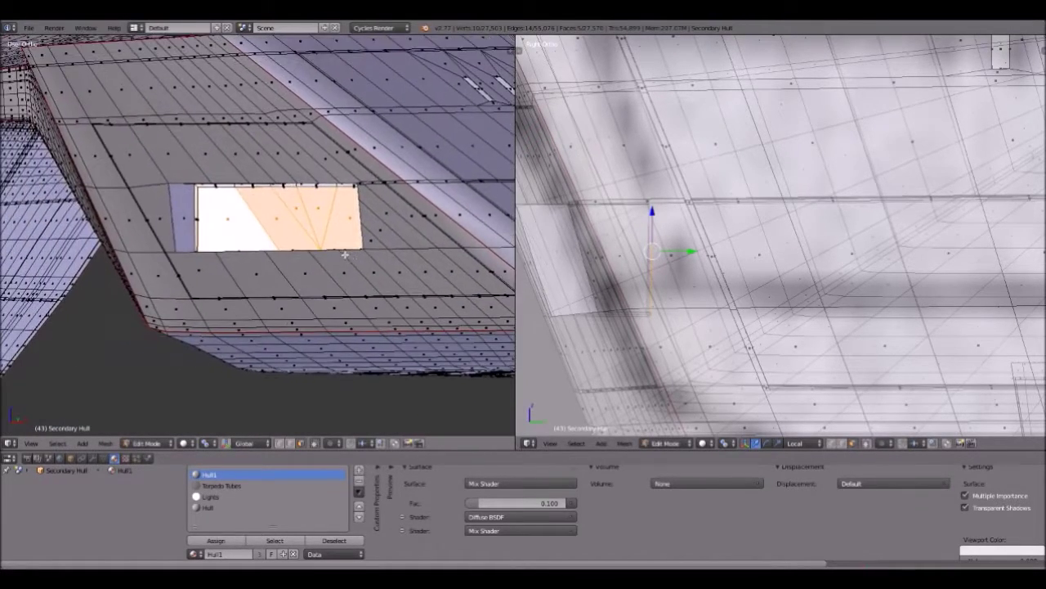
{"action": "scroll", "coordinate": [345, 255], "scroll_direction": "up", "scroll_amount": 2}
{"action": "scroll", "coordinate": [296, 214], "scroll_direction": "up", "scroll_amount": 2}
{"action": "scroll", "coordinate": [296, 216], "scroll_direction": "down", "scroll_amount": 1}
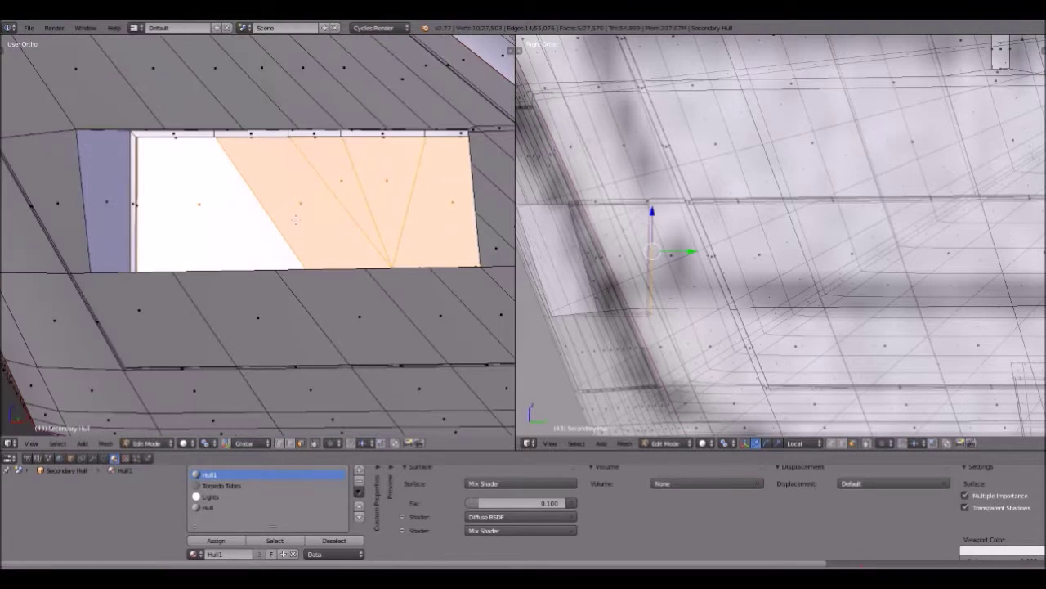
{"action": "scroll", "coordinate": [295, 219], "scroll_direction": "up", "scroll_amount": 1}
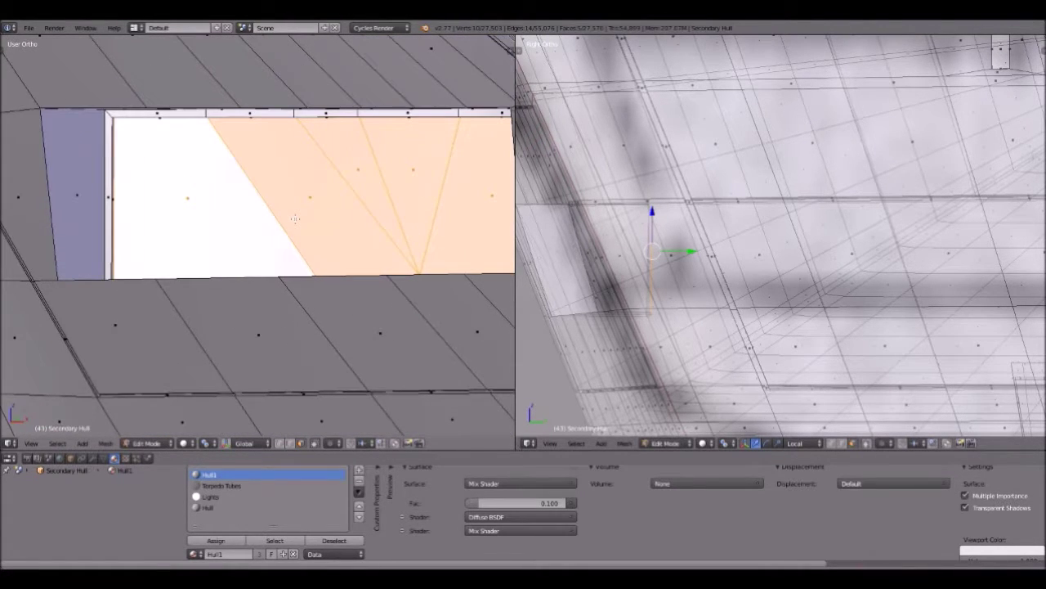
Step: Examine the long recess's selected back faces from both ends, up close and from farther away
{"action": "scroll", "coordinate": [295, 219], "scroll_direction": "down", "scroll_amount": 2}
{"action": "middle_click_drag", "start_coordinate": [295, 219], "coordinate": [240, 239]}
{"action": "scroll", "coordinate": [246, 212], "scroll_direction": "down", "scroll_amount": 2}
{"action": "scroll", "coordinate": [239, 239], "scroll_direction": "up", "scroll_amount": 3}
{"action": "scroll", "coordinate": [242, 239], "scroll_direction": "up", "scroll_amount": 3}
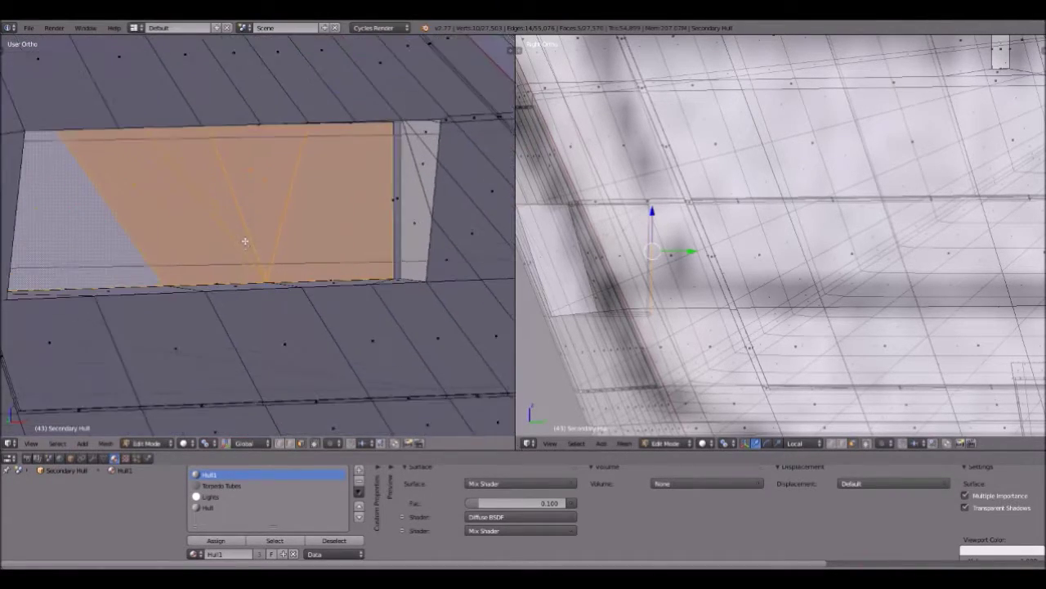
{"action": "scroll", "coordinate": [245, 241], "scroll_direction": "down", "scroll_amount": 1}
{"action": "scroll", "coordinate": [245, 241], "scroll_direction": "down", "scroll_amount": 2}
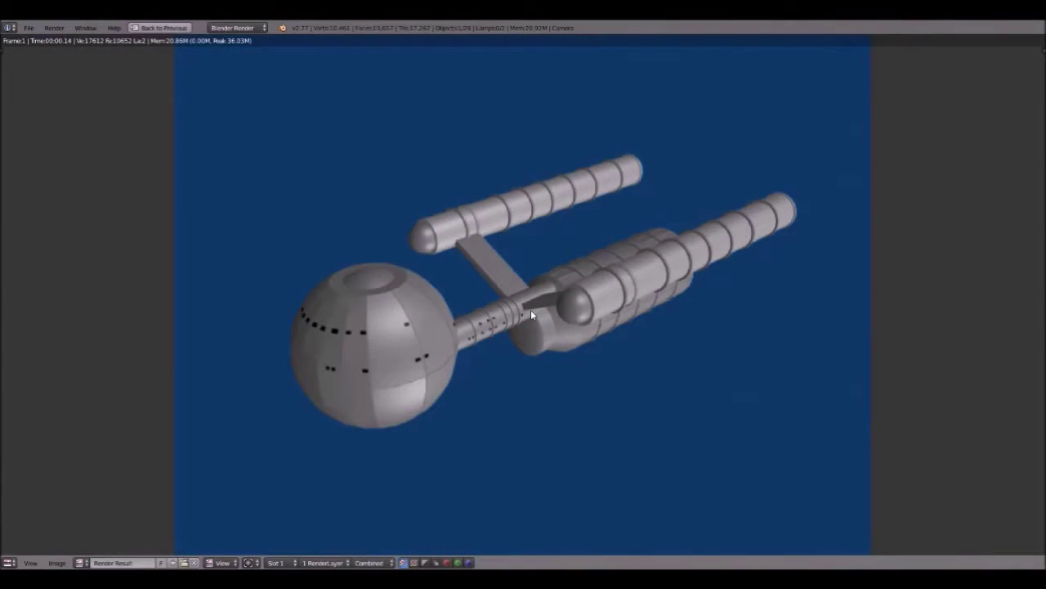
Step: Inspect the full-screen render of the sphere-hulled starship at different magnifications and close the render view
{"action": "scroll", "coordinate": [531, 309], "scroll_direction": "up", "scroll_amount": 1}
{"action": "scroll", "coordinate": [530, 309], "scroll_direction": "down", "scroll_amount": 2}
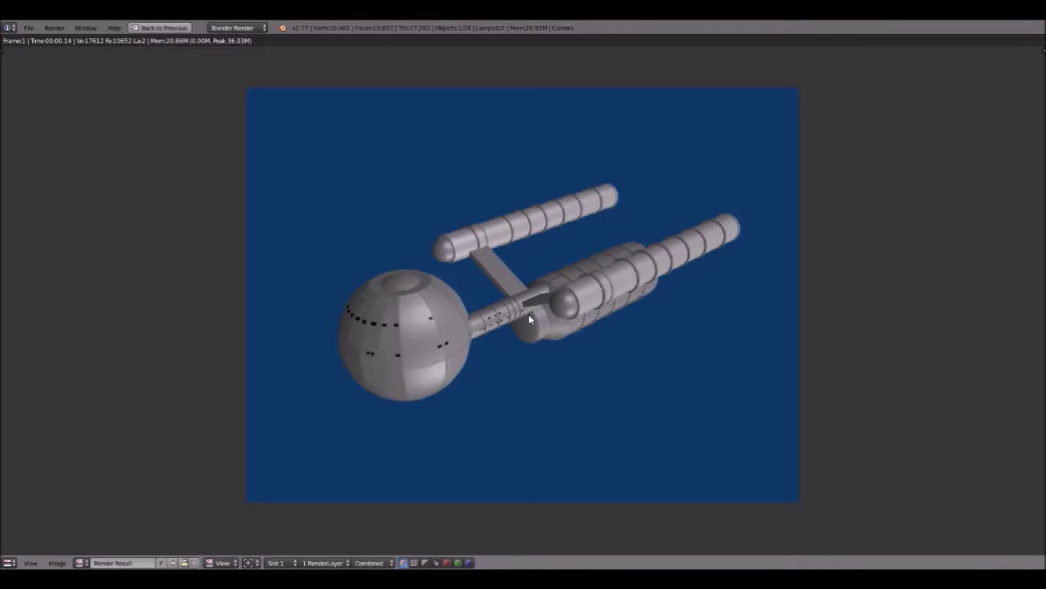
{"action": "scroll", "coordinate": [523, 285], "scroll_direction": "up", "scroll_amount": 2}
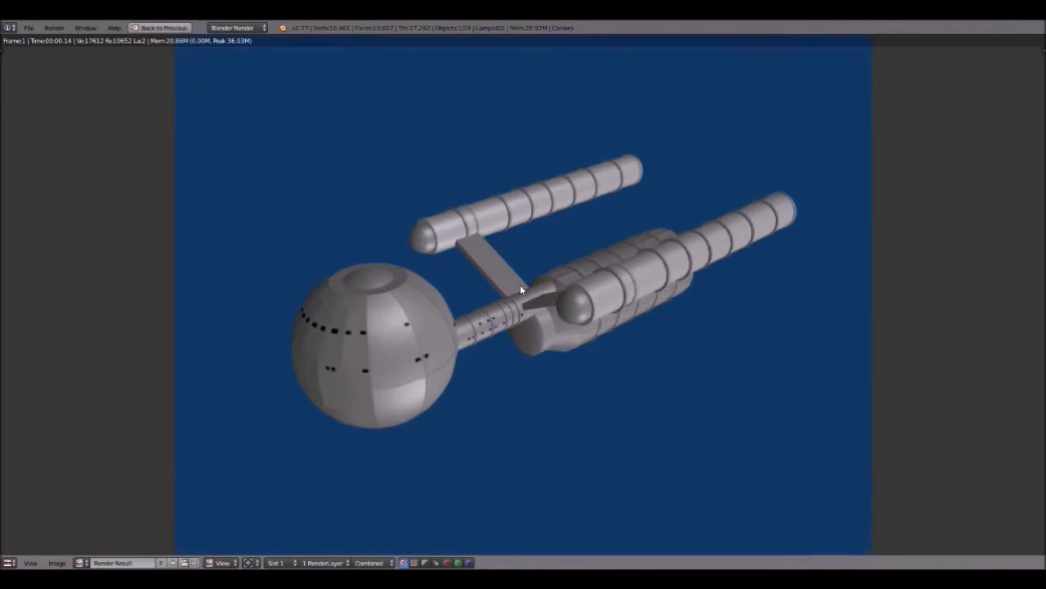
{"action": "scroll", "coordinate": [517, 291], "scroll_direction": "down", "scroll_amount": 1}
{"action": "scroll", "coordinate": [472, 306], "scroll_direction": "down", "scroll_amount": 1}
{"action": "scroll", "coordinate": [473, 306], "scroll_direction": "up", "scroll_amount": 3}
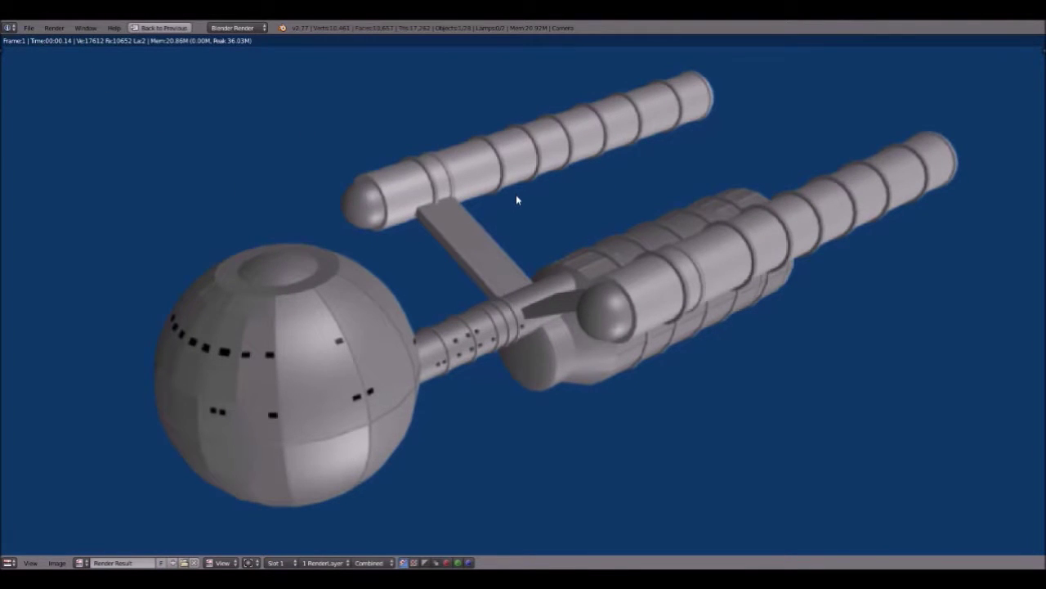
{"action": "scroll", "coordinate": [515, 196], "scroll_direction": "down", "scroll_amount": 1}
{"action": "key", "text": "Escape"}
Step: Examine the sphere-hulled starship's primary sphere, connecting neck, secondary hull and nacelle from below
{"action": "middle_click_drag", "start_coordinate": [236, 285], "coordinate": [410, 319]}
{"action": "middle_click_drag", "start_coordinate": [199, 269], "coordinate": [250, 255]}
{"action": "scroll", "coordinate": [308, 255], "scroll_direction": "down", "scroll_amount": 1}
{"action": "scroll", "coordinate": [267, 273], "scroll_direction": "up", "scroll_amount": 4}
{"action": "scroll", "coordinate": [266, 273], "scroll_direction": "down", "scroll_amount": 2}
{"action": "middle_click_drag", "start_coordinate": [424, 279], "coordinate": [396, 255]}
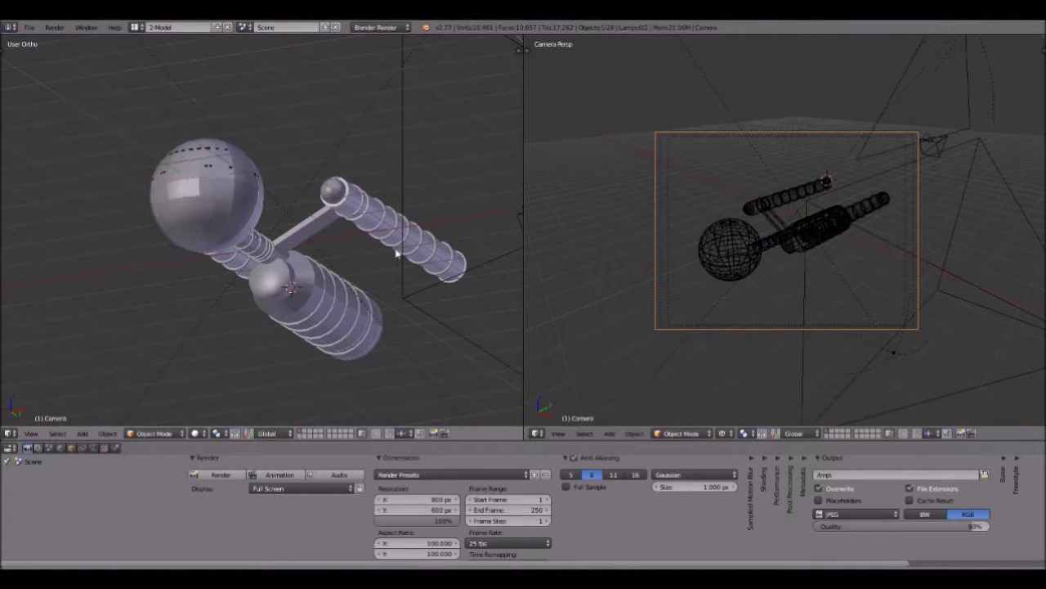
{"action": "scroll", "coordinate": [368, 182], "scroll_direction": "up", "scroll_amount": 3}
{"action": "scroll", "coordinate": [368, 182], "scroll_direction": "down", "scroll_amount": 2}
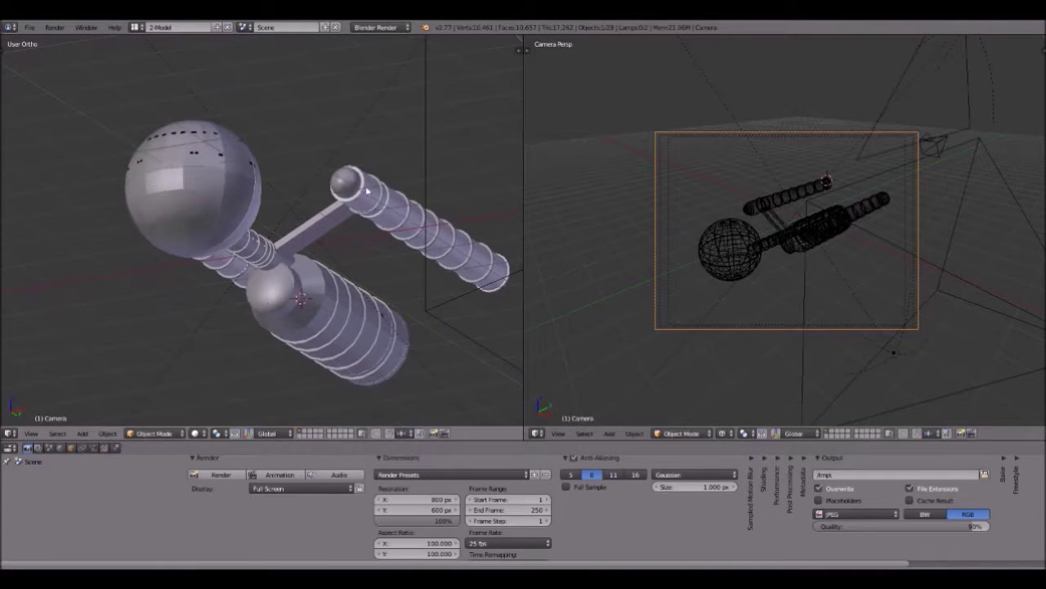
{"action": "scroll", "coordinate": [369, 273], "scroll_direction": "up", "scroll_amount": 3}
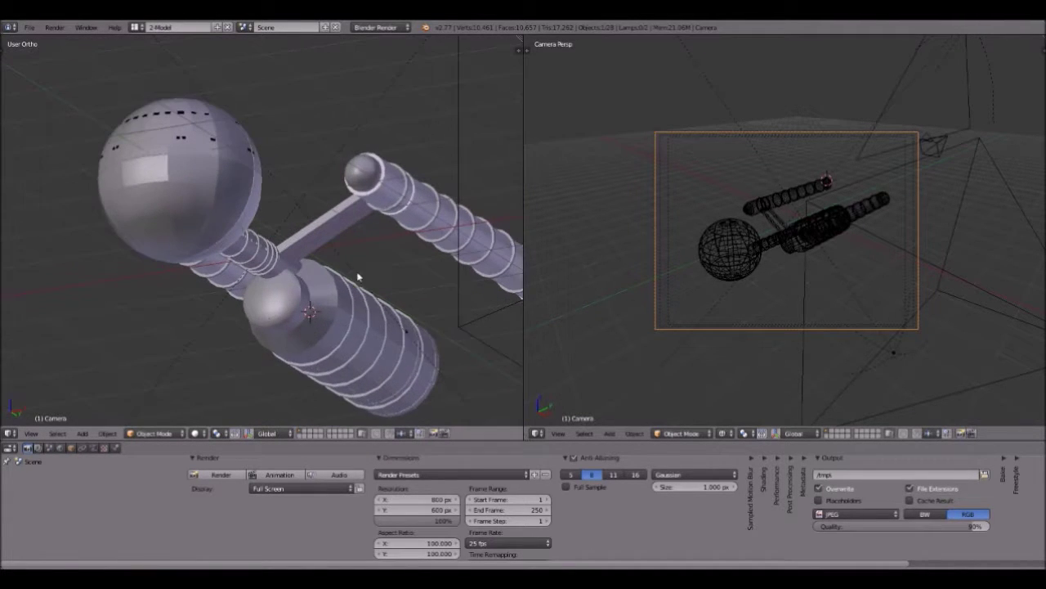
{"action": "scroll", "coordinate": [333, 278], "scroll_direction": "down", "scroll_amount": 3}
{"action": "scroll", "coordinate": [304, 254], "scroll_direction": "down", "scroll_amount": 1}
Step: Examine the starship's overall layout from front and side angles and from below the secondary hull
{"action": "mouse_move", "coordinate": [303, 255]}
{"action": "middle_mouse_down"}
{"action": "mouse_move", "coordinate": [342, 285]}
{"action": "mouse_move", "coordinate": [262, 229]}
{"action": "mouse_move", "coordinate": [257, 160]}
{"action": "mouse_move", "coordinate": [327, 217]}
{"action": "mouse_move", "coordinate": [313, 268]}
{"action": "mouse_move", "coordinate": [298, 258]}
{"action": "middle_mouse_up"}
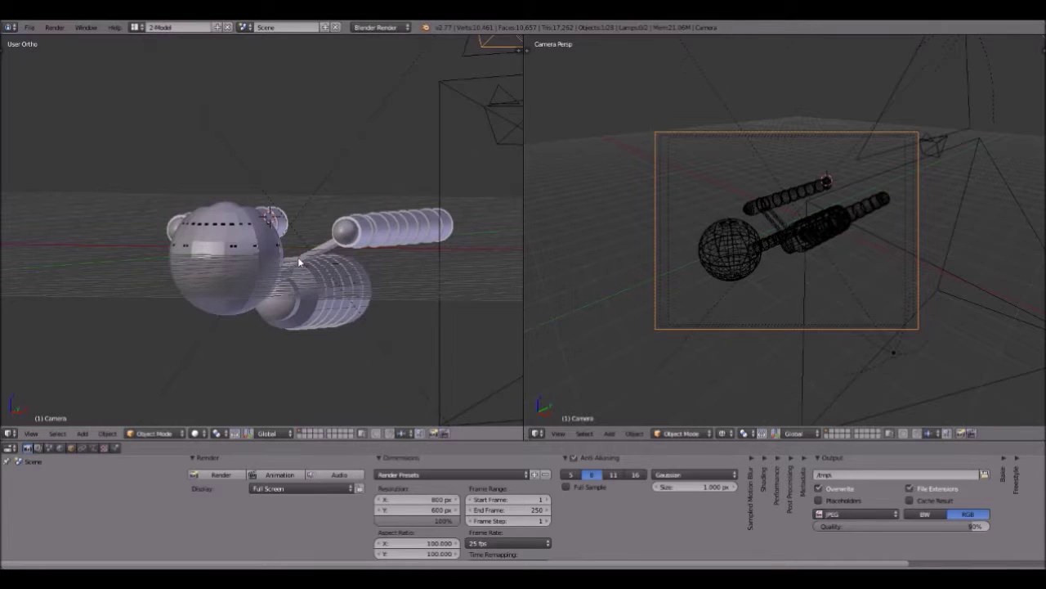
{"action": "middle_click_drag", "start_coordinate": [299, 258], "coordinate": [299, 258]}
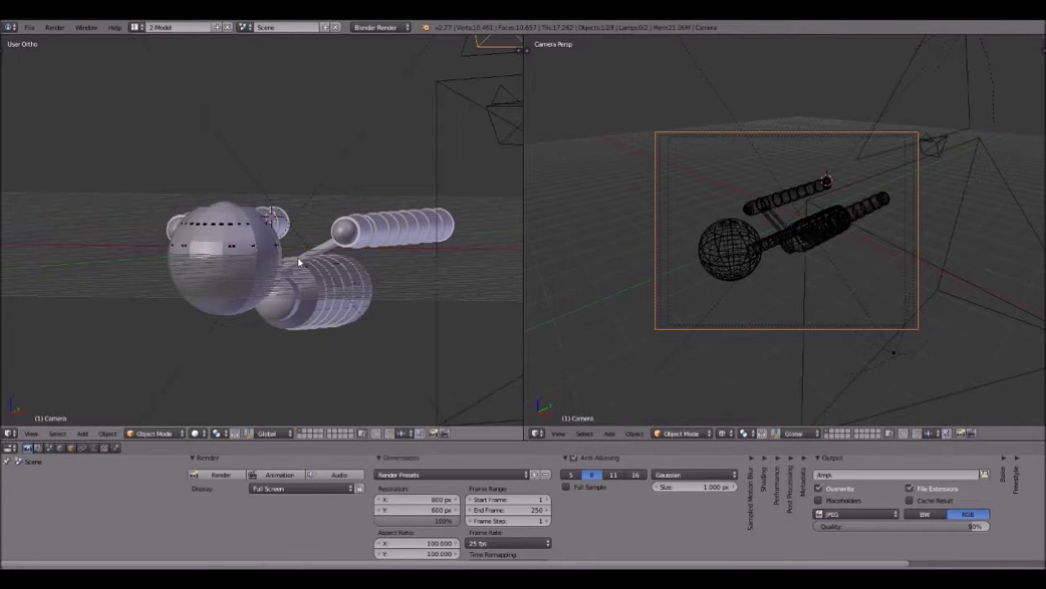
{"action": "mouse_move", "coordinate": [256, 264]}
{"action": "middle_mouse_down"}
{"action": "mouse_move", "coordinate": [303, 299]}
{"action": "mouse_move", "coordinate": [202, 307]}
{"action": "mouse_move", "coordinate": [214, 223]}
{"action": "mouse_move", "coordinate": [206, 234]}
{"action": "mouse_move", "coordinate": [247, 270]}
{"action": "mouse_move", "coordinate": [189, 276]}
{"action": "mouse_move", "coordinate": [242, 270]}
{"action": "middle_mouse_up"}
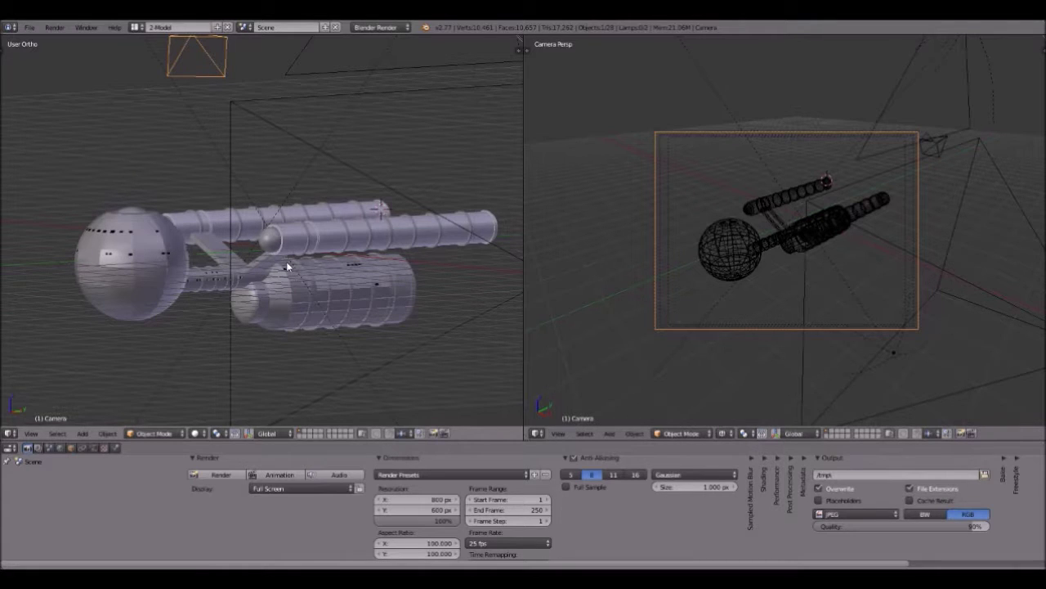
{"action": "middle_click_drag", "start_coordinate": [295, 284], "coordinate": [279, 251]}
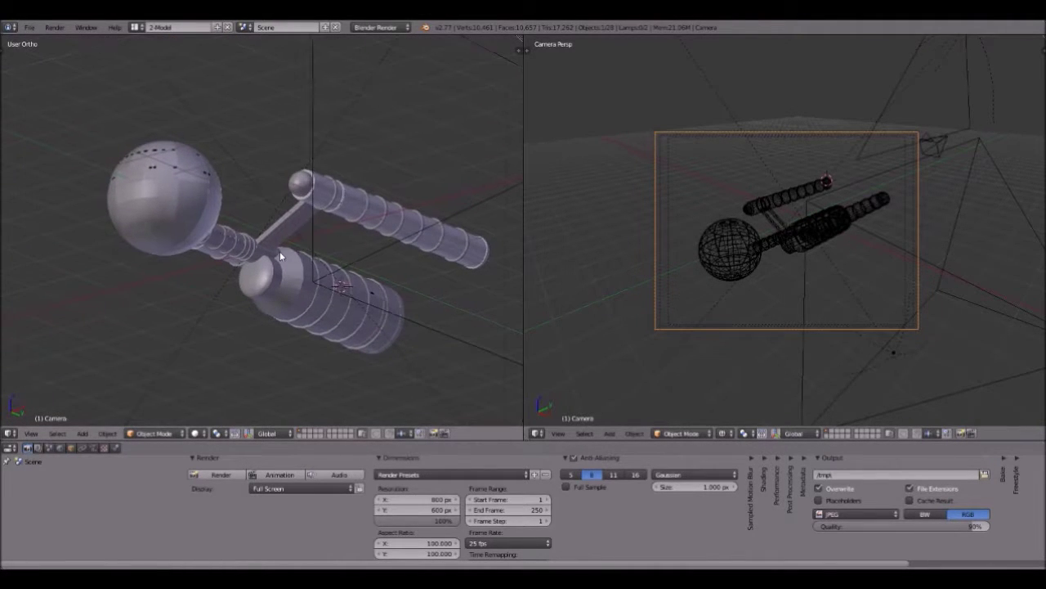
{"action": "scroll", "coordinate": [280, 251], "scroll_direction": "up", "scroll_amount": 1}
{"action": "scroll", "coordinate": [358, 198], "scroll_direction": "down", "scroll_amount": 2}
Step: Examine the starship from the front, from below and from behind, including the nacelles' rear ends
{"action": "key", "text": "KP_1"}
{"action": "middle_click_drag", "start_coordinate": [344, 258], "coordinate": [421, 257]}
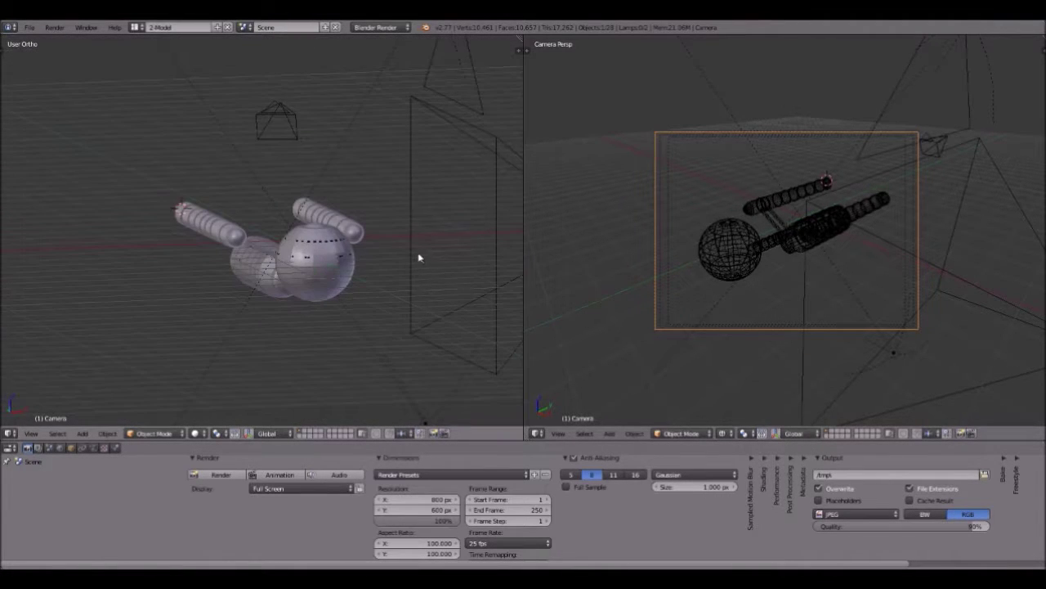
{"action": "scroll", "coordinate": [720, 264], "scroll_direction": "up", "scroll_amount": 2}
{"action": "scroll", "coordinate": [720, 262], "scroll_direction": "up", "scroll_amount": 3}
{"action": "scroll", "coordinate": [720, 261], "scroll_direction": "down", "scroll_amount": 3}
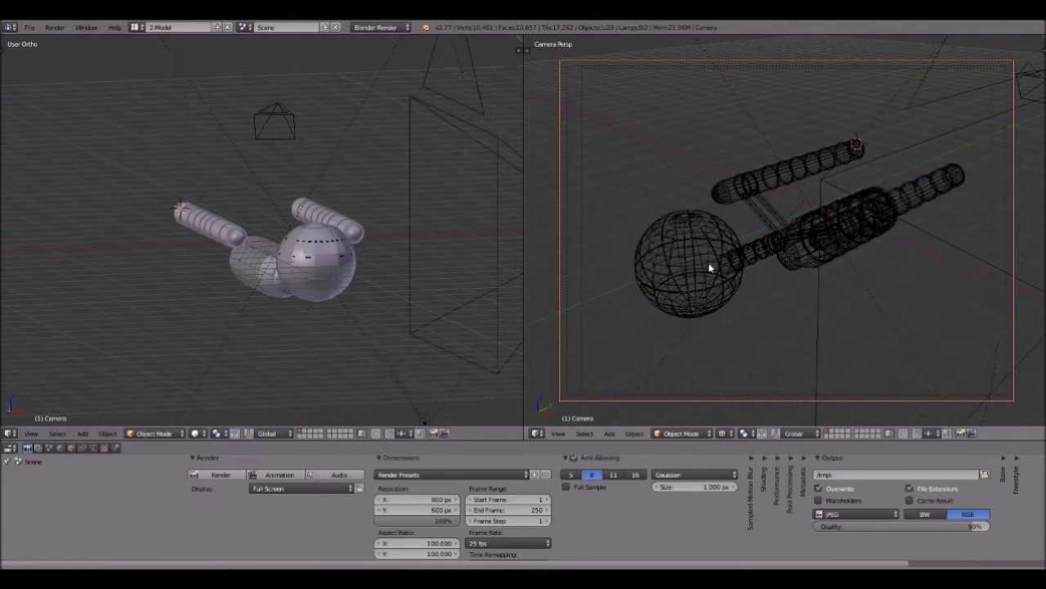
{"action": "key", "text": "KP_3"}
{"action": "middle_click_drag", "start_coordinate": [251, 319], "coordinate": [148, 314]}
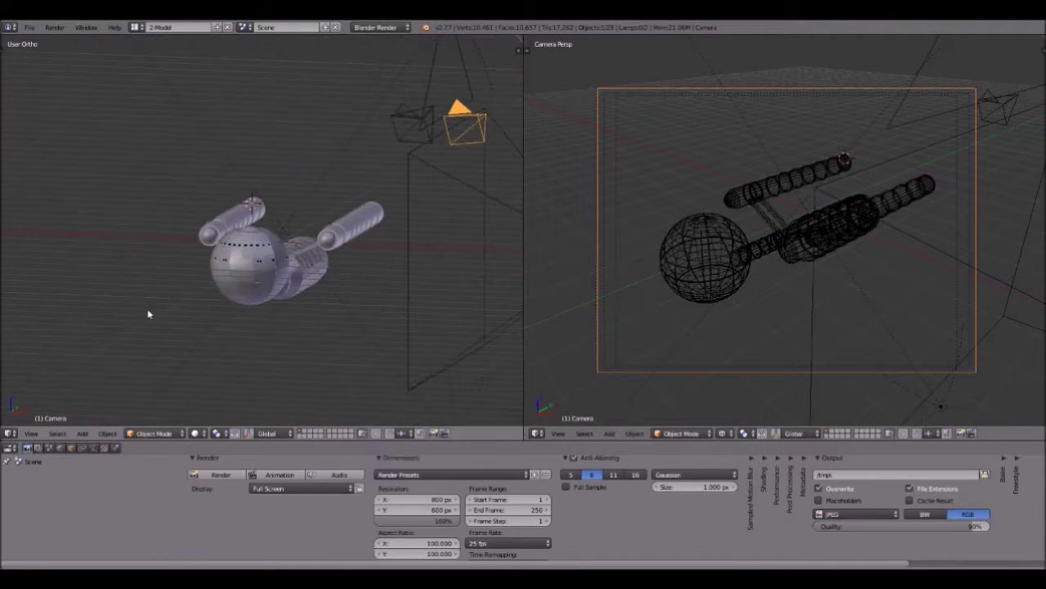
{"action": "middle_click_drag", "start_coordinate": [269, 292], "coordinate": [214, 159]}
{"action": "scroll", "coordinate": [243, 289], "scroll_direction": "up", "scroll_amount": 4}
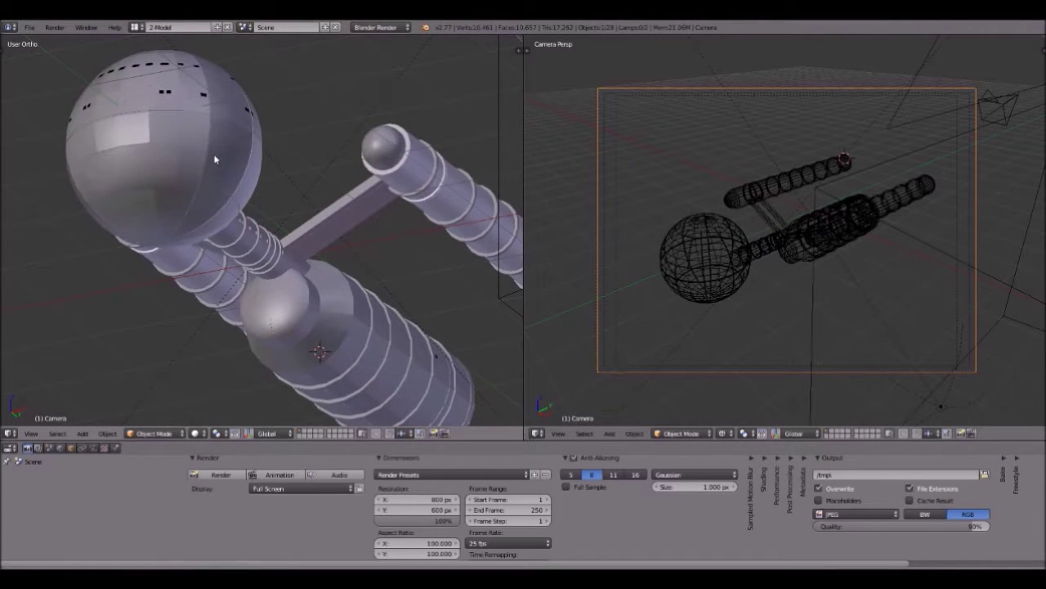
{"action": "scroll", "coordinate": [215, 164], "scroll_direction": "down", "scroll_amount": 2}
{"action": "middle_click_drag", "start_coordinate": [216, 180], "coordinate": [334, 234]}
{"action": "middle_click_drag", "start_coordinate": [401, 255], "coordinate": [252, 237]}
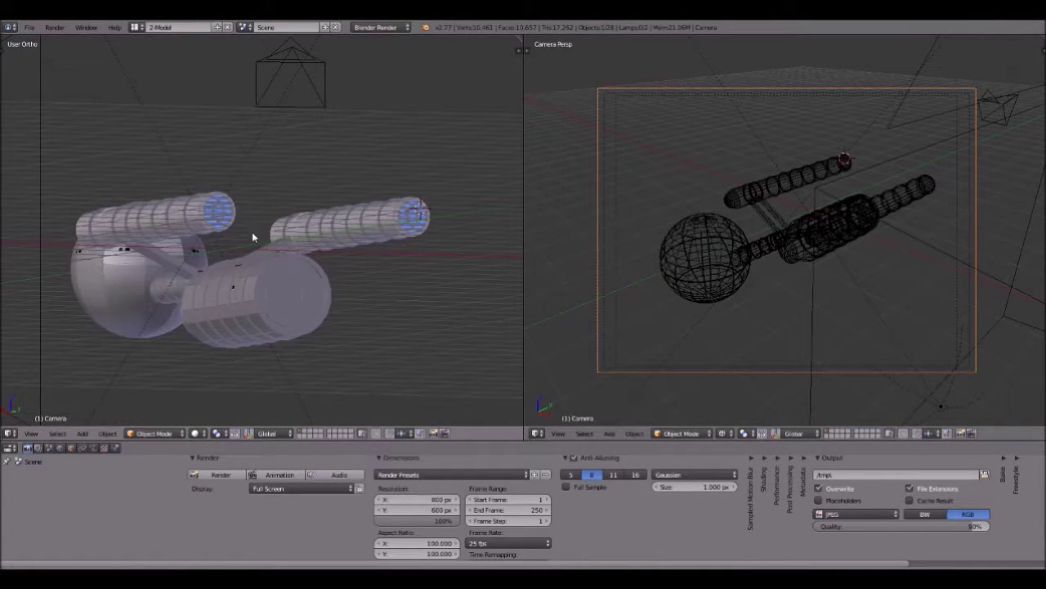
Step: Set both viewports to the right orthographic view and frame the whole starship in each
{"action": "left_click", "coordinate": [558, 433]}
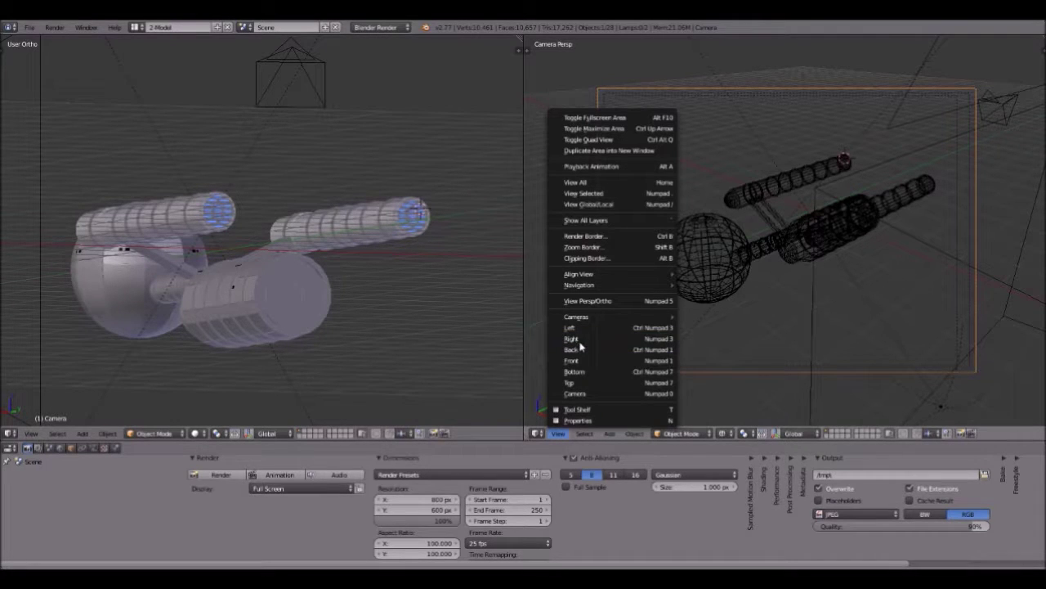
{"action": "left_click", "coordinate": [582, 338]}
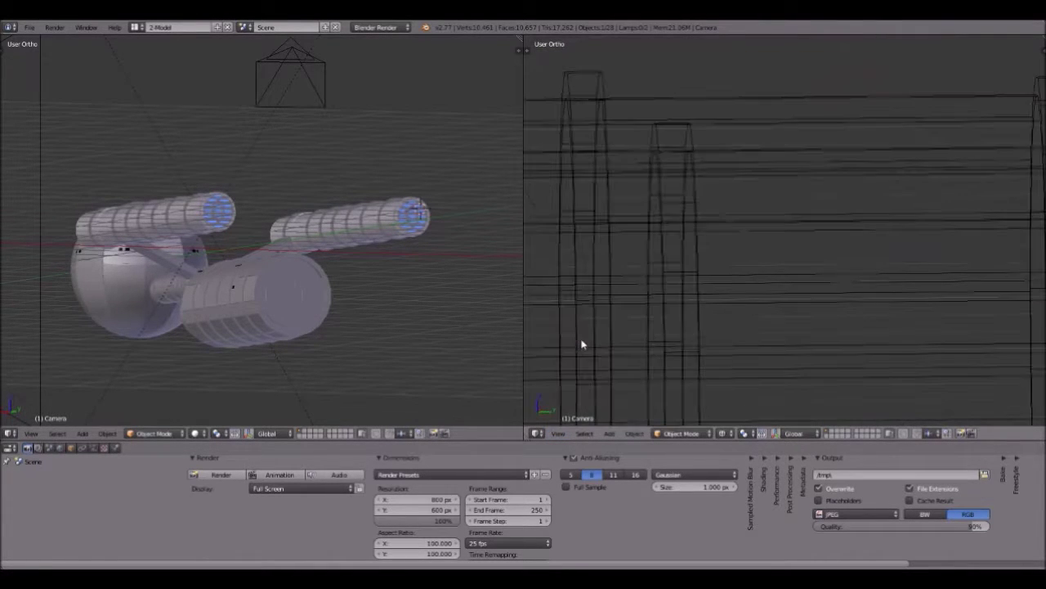
{"action": "scroll", "coordinate": [656, 305], "scroll_direction": "down", "scroll_amount": 7}
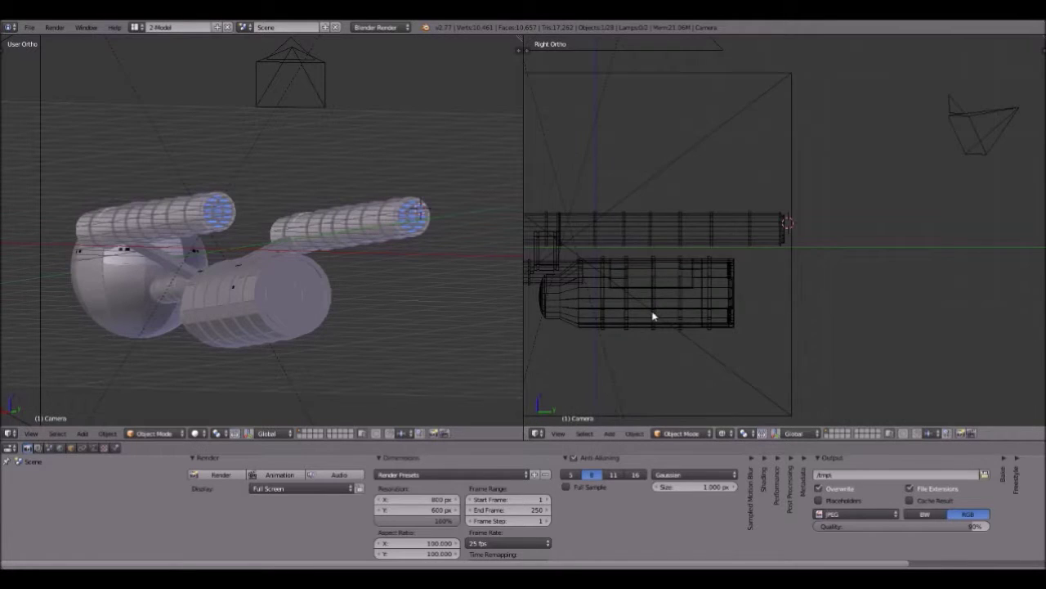
{"action": "left_click", "coordinate": [31, 433]}
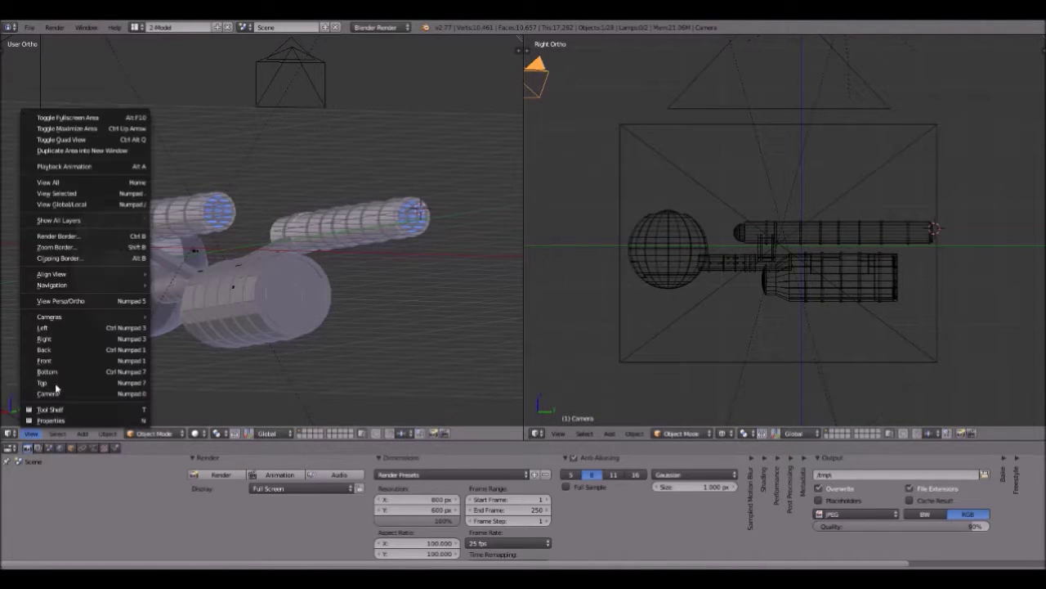
{"action": "left_click", "coordinate": [62, 338]}
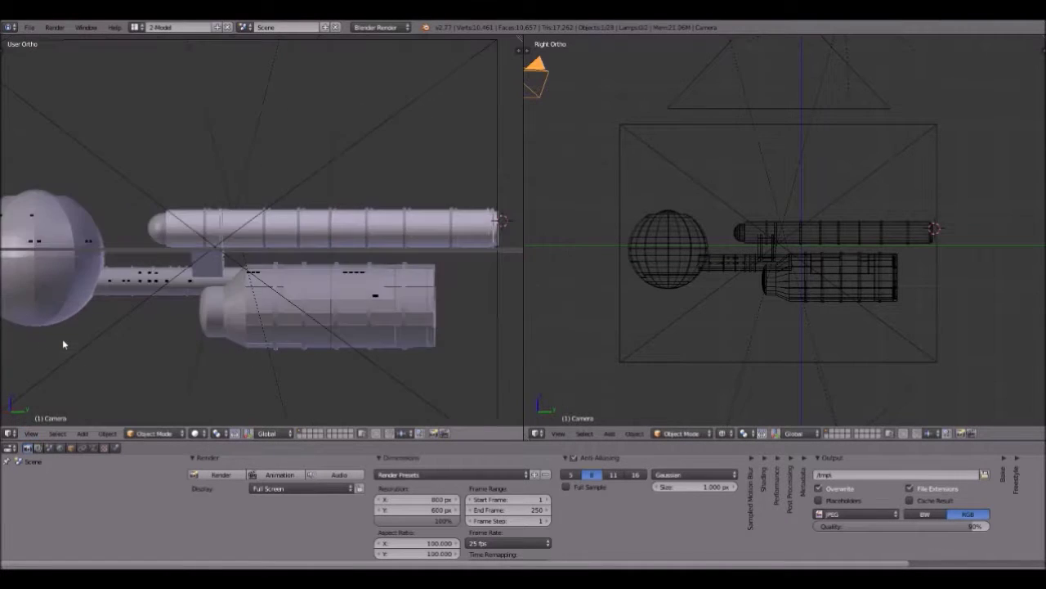
{"action": "scroll", "coordinate": [442, 186], "scroll_direction": "down", "scroll_amount": 2}
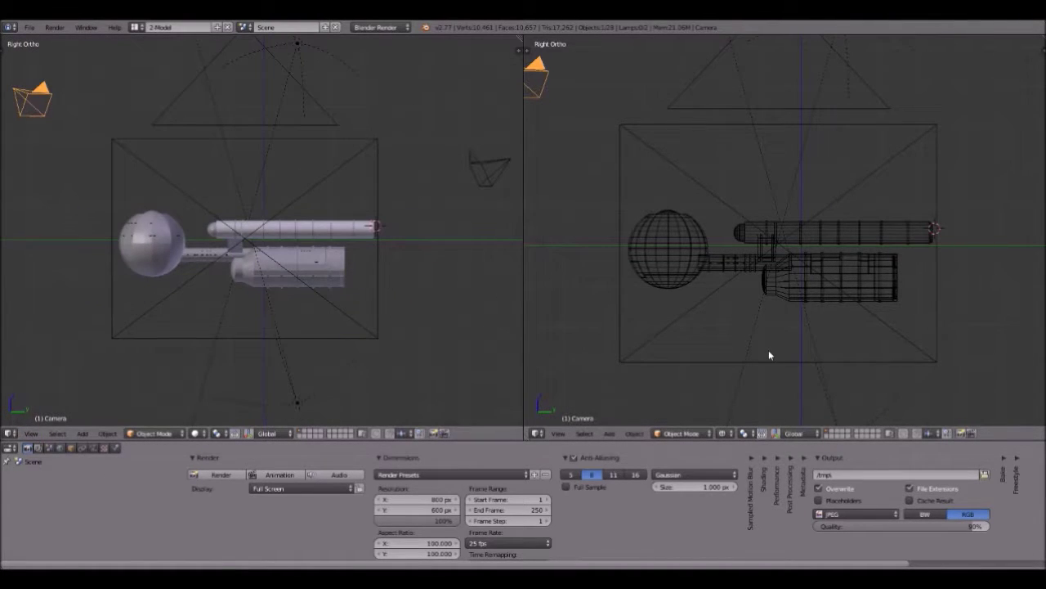
{"action": "scroll", "coordinate": [768, 349], "scroll_direction": "up", "scroll_amount": 4}
{"action": "scroll", "coordinate": [769, 350], "scroll_direction": "down", "scroll_amount": 3}
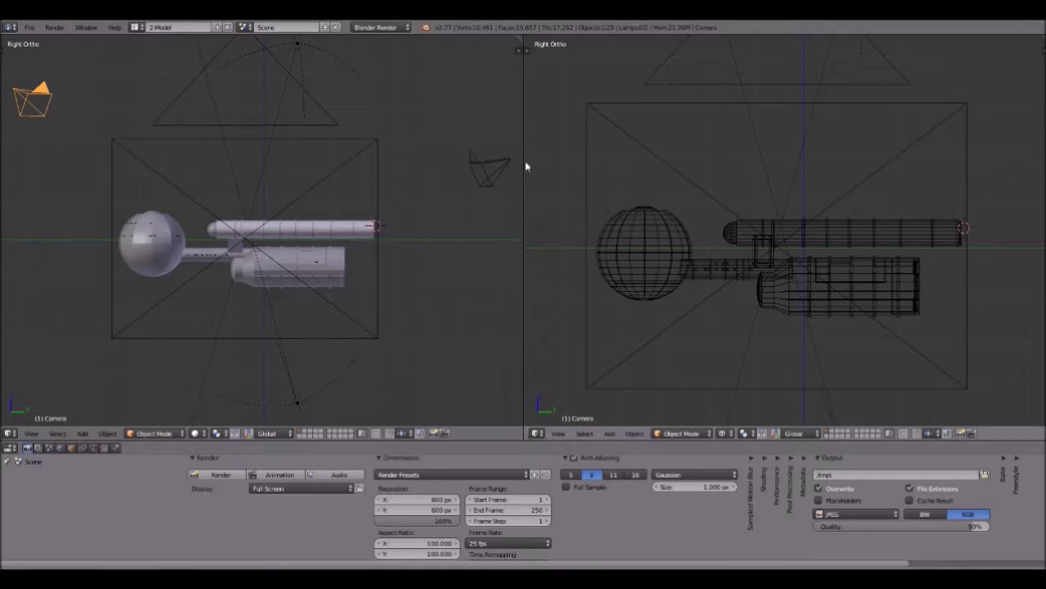
{"action": "scroll", "coordinate": [525, 158], "scroll_direction": "down", "scroll_amount": 1}
{"action": "scroll", "coordinate": [191, 275], "scroll_direction": "up", "scroll_amount": 4}
{"action": "scroll", "coordinate": [192, 275], "scroll_direction": "down", "scroll_amount": 3}
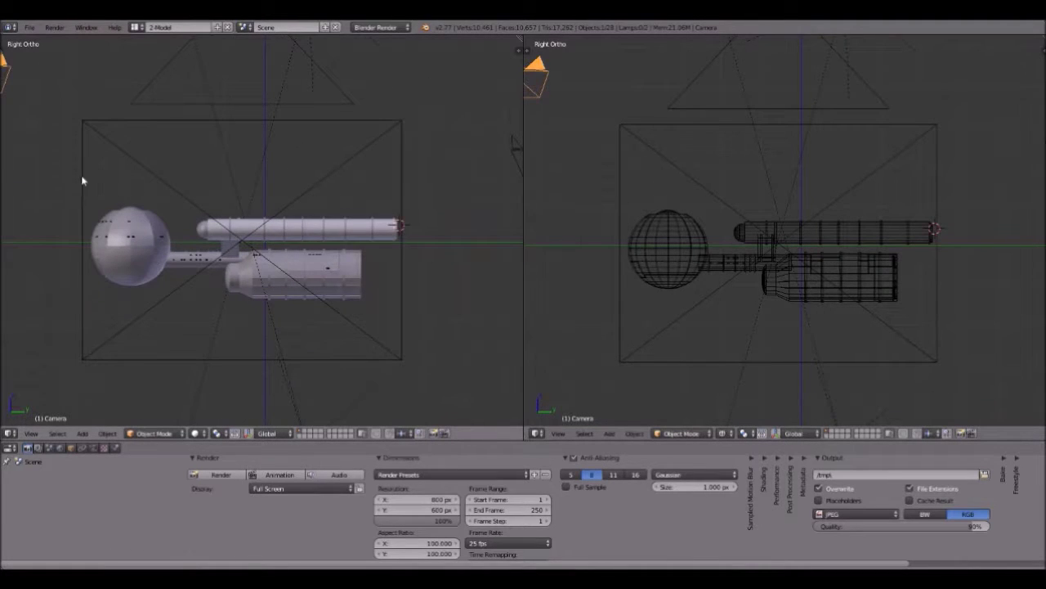
{"action": "scroll", "coordinate": [494, 208], "scroll_direction": "up", "scroll_amount": 1}
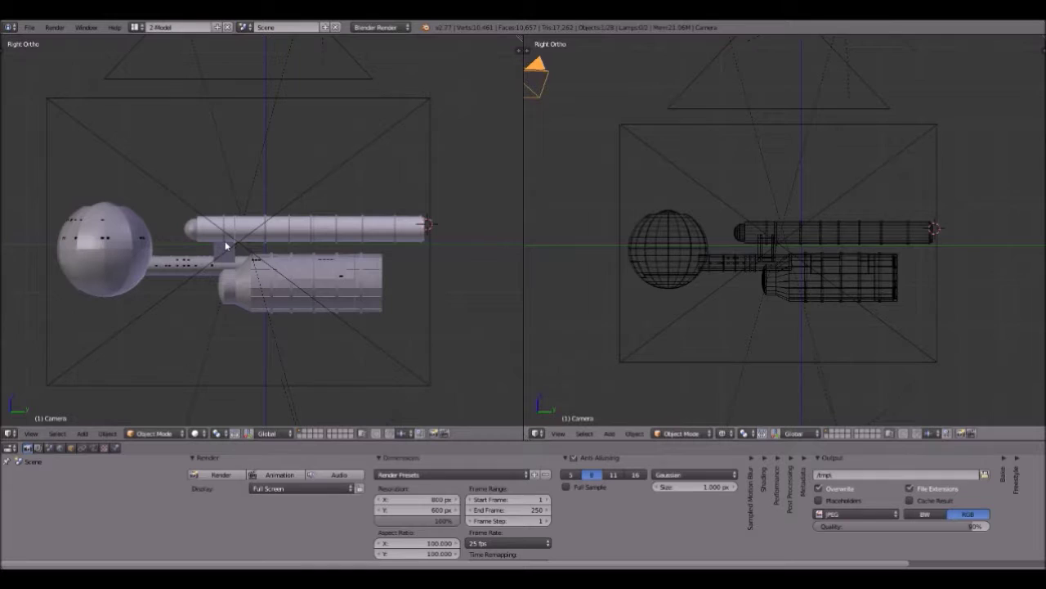
Step: Examine the starship's solid model from a raised side angle, from below and from the front above the sphere
{"action": "middle_click_drag", "start_coordinate": [205, 248], "coordinate": [270, 265]}
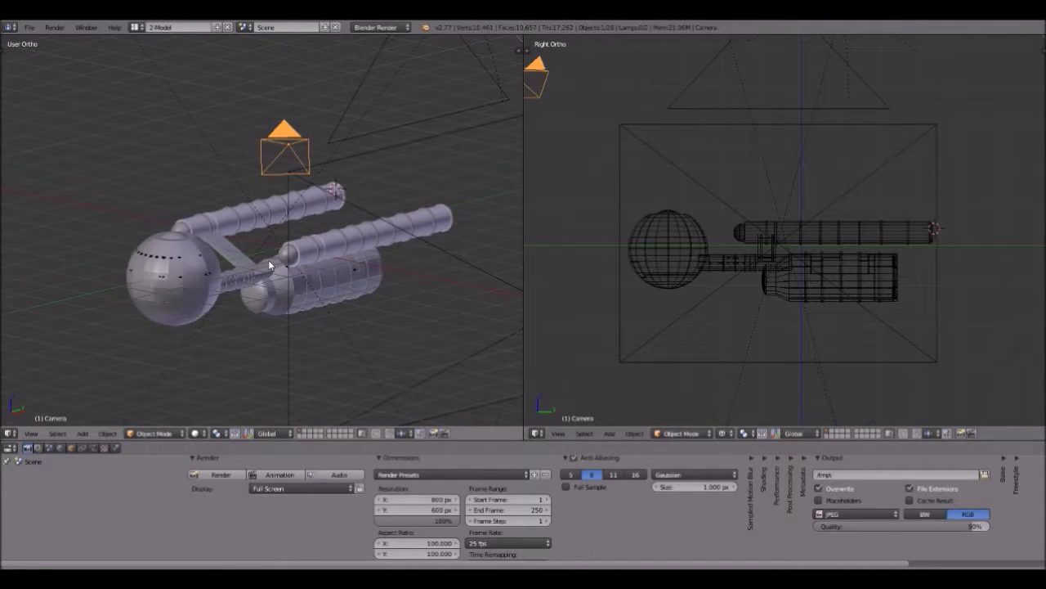
{"action": "scroll", "coordinate": [270, 265], "scroll_direction": "up", "scroll_amount": 1}
{"action": "mouse_move", "coordinate": [247, 265]}
{"action": "middle_mouse_down"}
{"action": "mouse_move", "coordinate": [276, 290]}
{"action": "mouse_move", "coordinate": [246, 213]}
{"action": "mouse_move", "coordinate": [241, 250]}
{"action": "middle_mouse_up"}
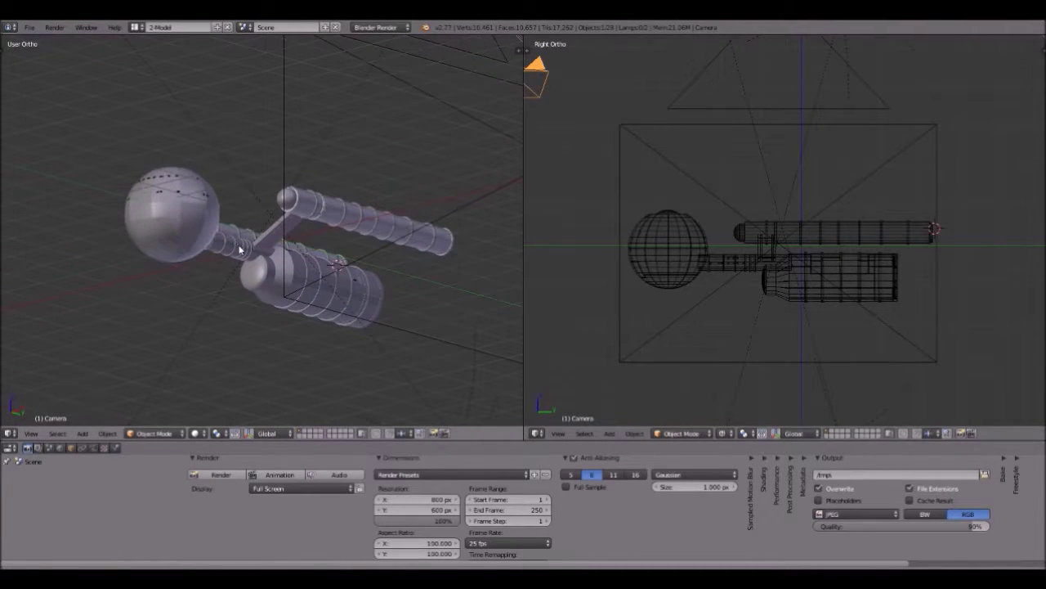
{"action": "scroll", "coordinate": [230, 256], "scroll_direction": "up", "scroll_amount": 1}
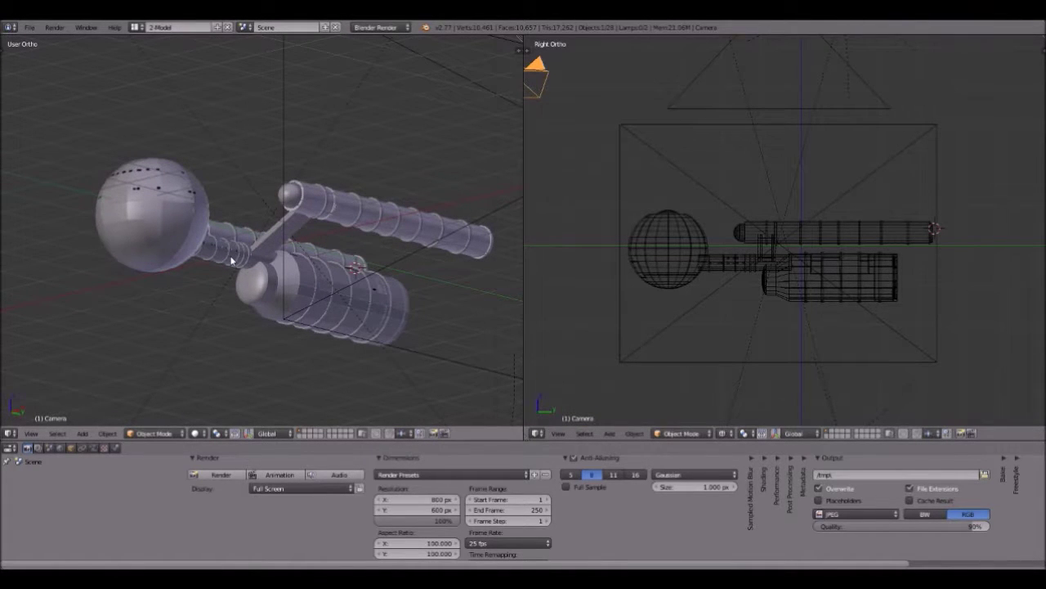
{"action": "scroll", "coordinate": [149, 229], "scroll_direction": "up", "scroll_amount": 1}
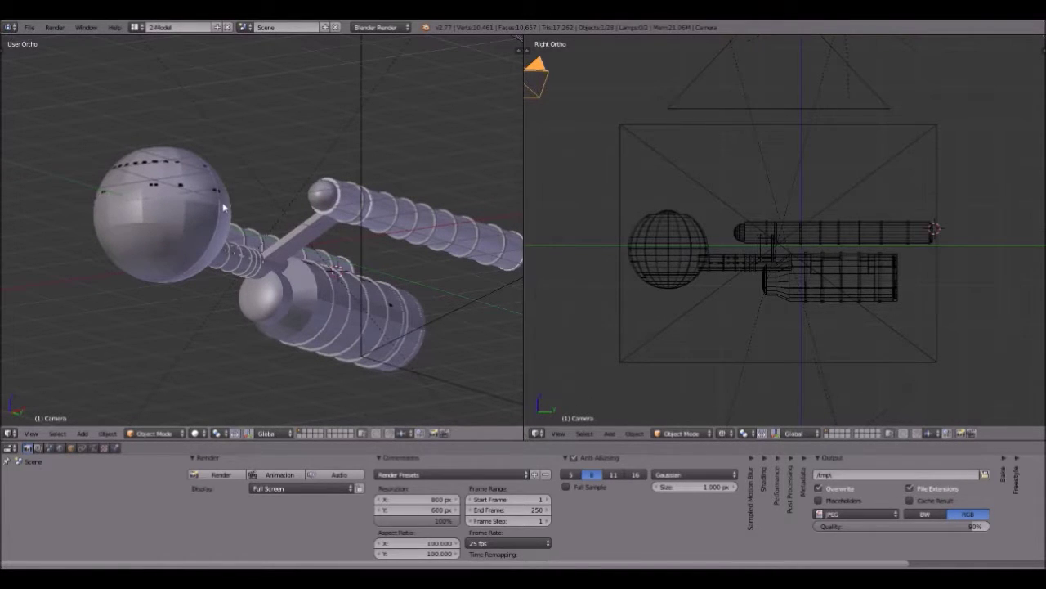
{"action": "middle_click_drag", "start_coordinate": [143, 170], "coordinate": [185, 214]}
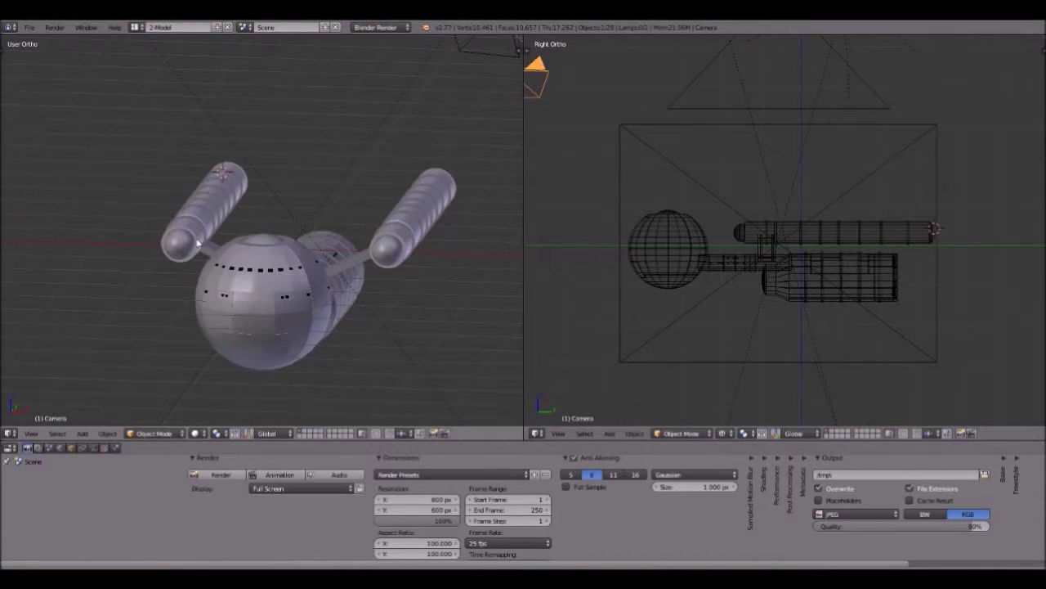
{"action": "middle_click_drag", "start_coordinate": [257, 304], "coordinate": [258, 316]}
Step: Try to move the starship's primary hull sphere away from its neck
{"action": "key", "text": "g"}
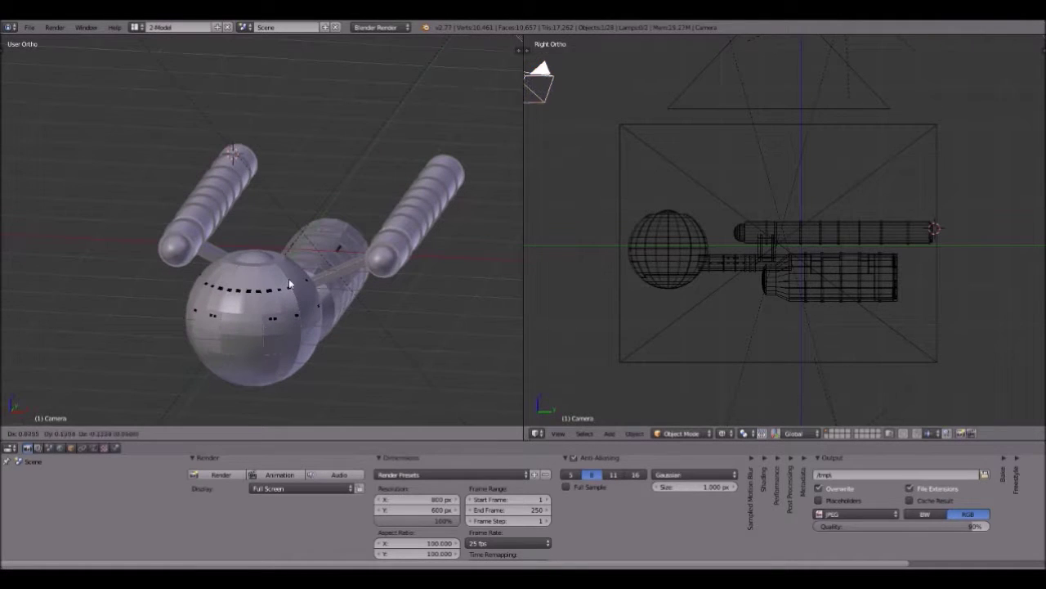
{"action": "right_click", "coordinate": [249, 315]}
{"action": "right_click", "coordinate": [237, 319]}
{"action": "key", "text": "g"}
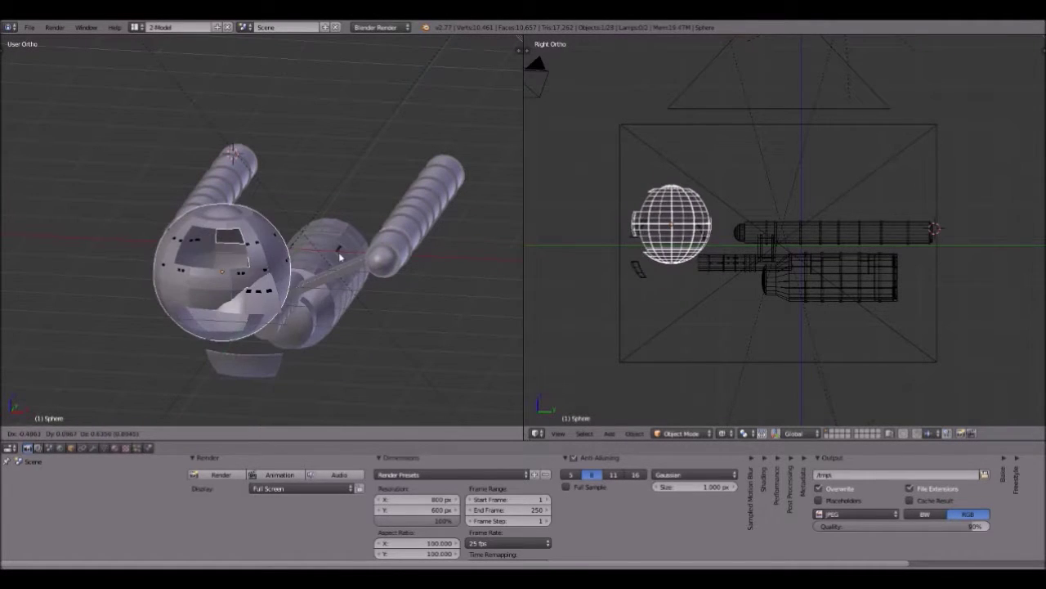
{"action": "right_click", "coordinate": [341, 258]}
Step: Select the ring bands around the secondary hull and try to move them off the hull
{"action": "right_click", "coordinate": [342, 259]}
{"action": "key", "text": "g"}
{"action": "left_click", "coordinate": [349, 314]}
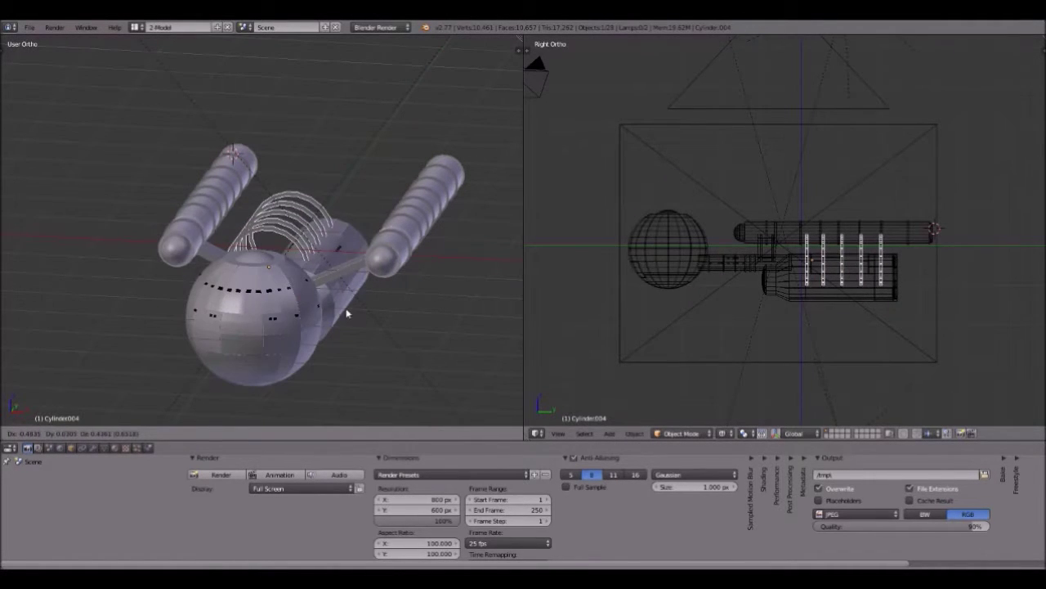
{"action": "right_click", "coordinate": [285, 211]}
Step: Examine the secondary hull's selected ring bands up close from below
{"action": "scroll", "coordinate": [290, 287], "scroll_direction": "down", "scroll_amount": 2}
{"action": "middle_click_drag", "start_coordinate": [319, 299], "coordinate": [200, 228]}
{"action": "scroll", "coordinate": [329, 331], "scroll_direction": "up", "scroll_amount": 5}
{"action": "middle_click_drag", "start_coordinate": [188, 310], "coordinate": [252, 223]}
{"action": "scroll", "coordinate": [252, 222], "scroll_direction": "up", "scroll_amount": 6}
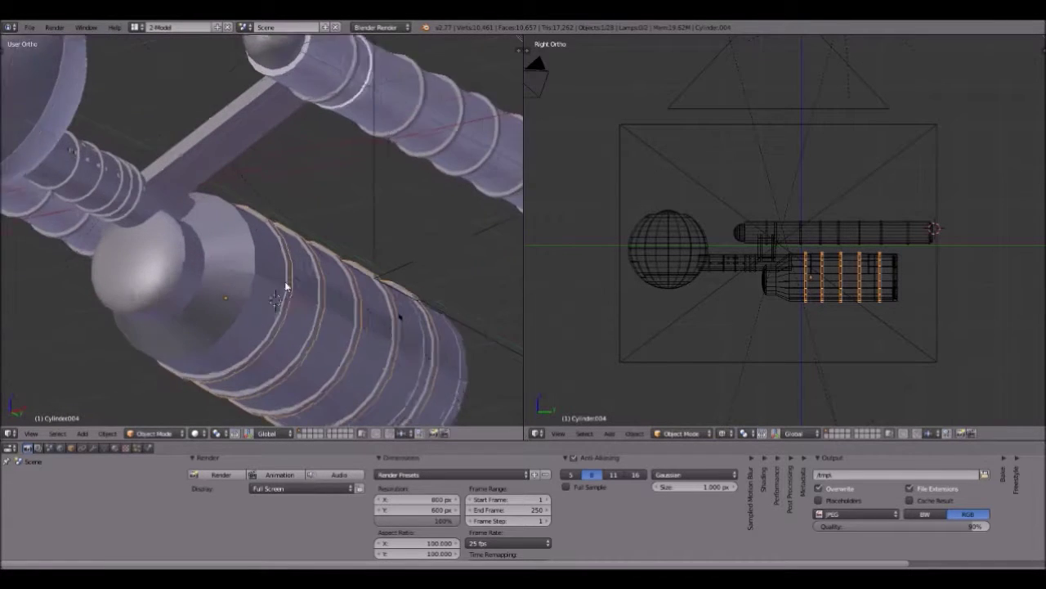
Step: Try to move the secondary hull's ring bands away from the hull surface
{"action": "scroll", "coordinate": [191, 253], "scroll_direction": "up", "scroll_amount": 1}
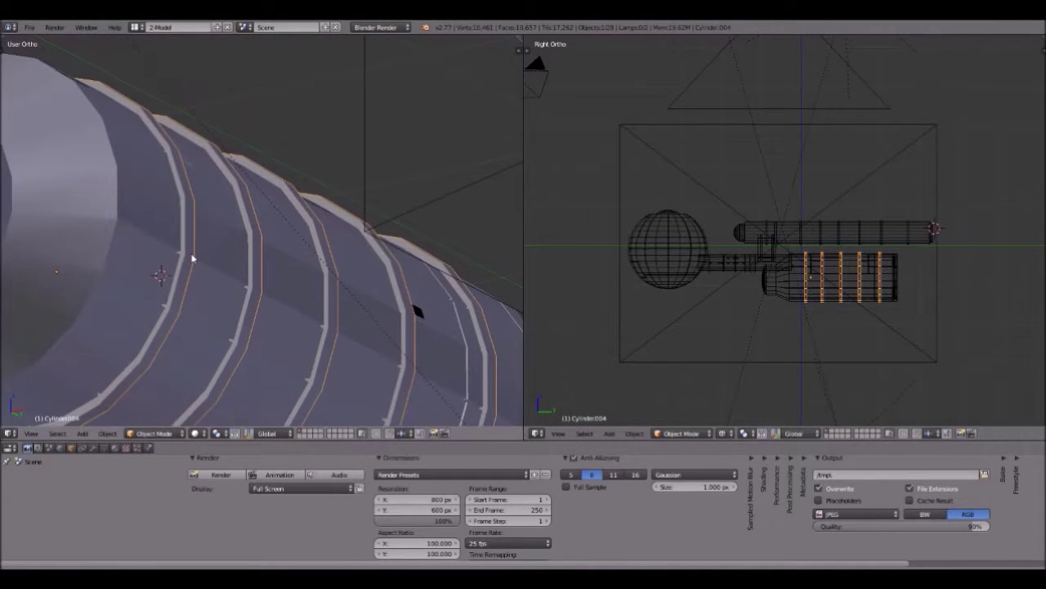
{"action": "right_click", "coordinate": [190, 268]}
{"action": "right_click", "coordinate": [187, 273]}
{"action": "key", "text": "g"}
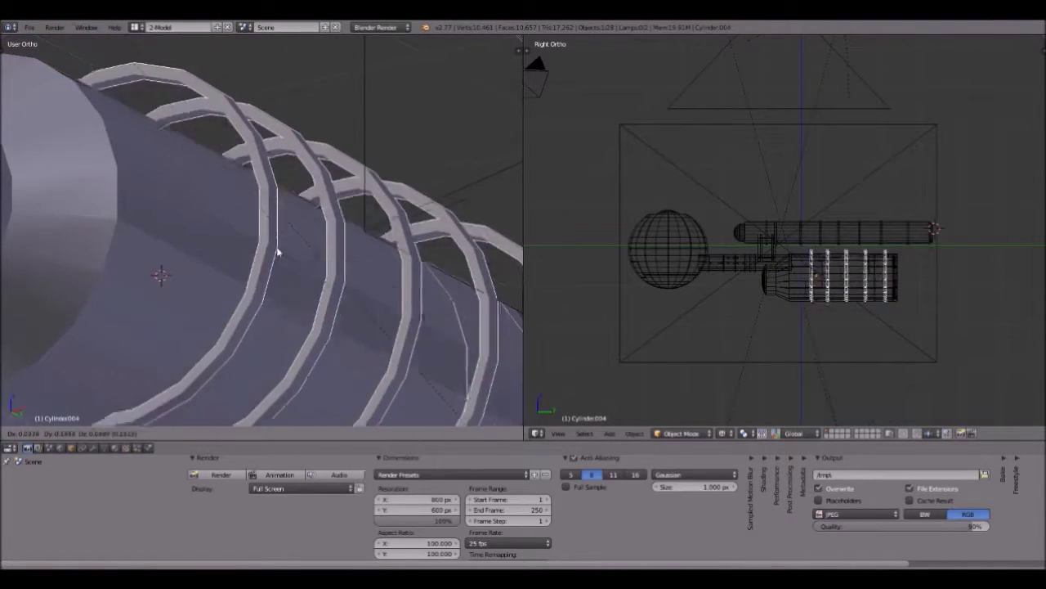
{"action": "right_click", "coordinate": [192, 265]}
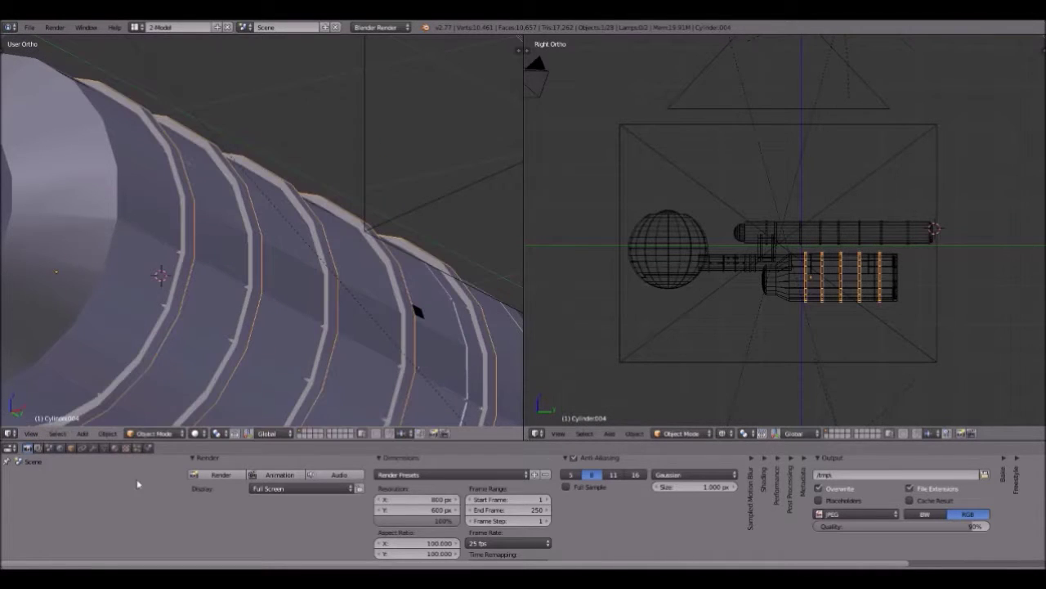
Step: Open the ring bands' mesh in Edit Mode and examine the selected rearmost band up close from the front and side
{"action": "left_click", "coordinate": [201, 433]}
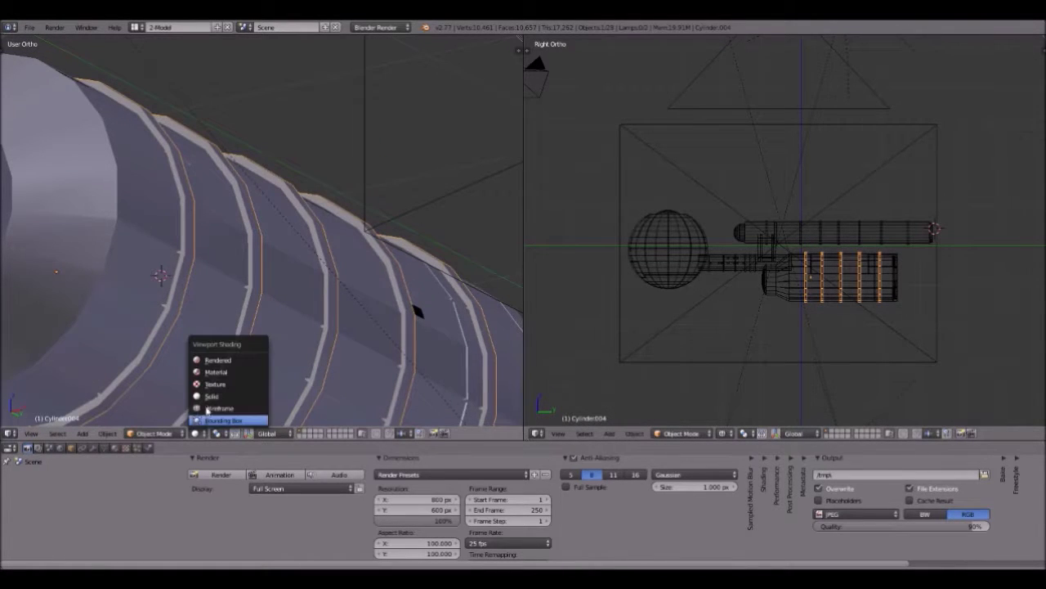
{"action": "left_click", "coordinate": [174, 434]}
{"action": "scroll", "coordinate": [196, 273], "scroll_direction": "down", "scroll_amount": 3}
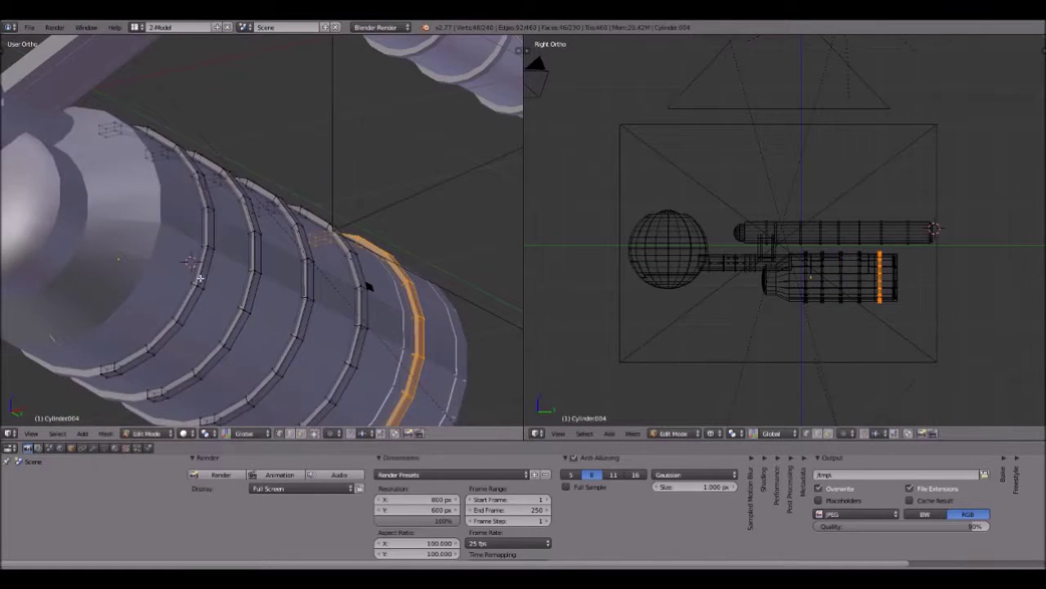
{"action": "middle_click_drag", "start_coordinate": [320, 324], "coordinate": [215, 254], "text": "shift"}
{"action": "scroll", "coordinate": [246, 313], "scroll_direction": "up", "scroll_amount": 4}
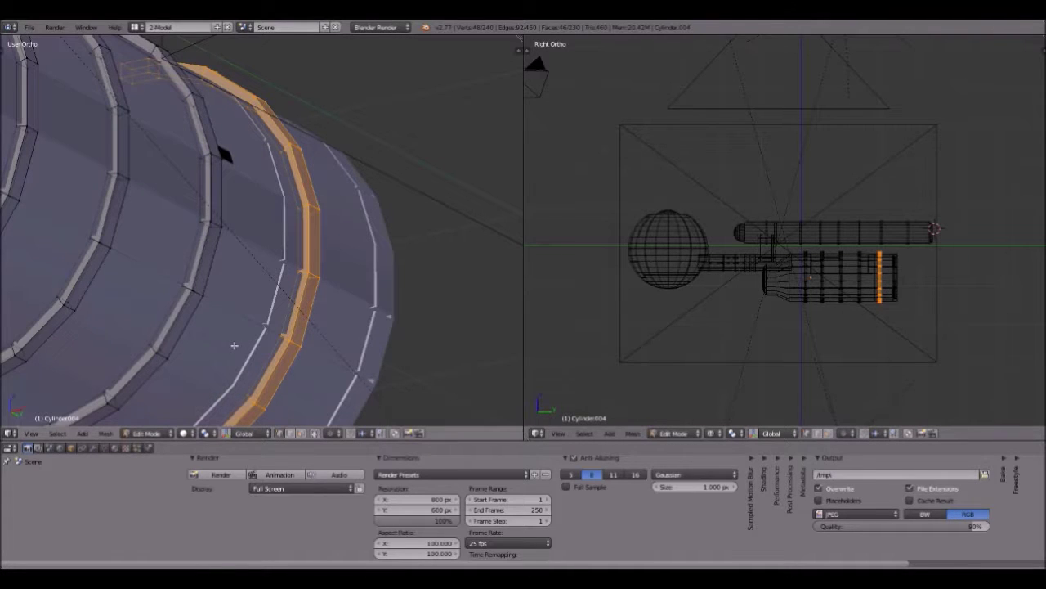
{"action": "middle_click_drag", "start_coordinate": [233, 344], "coordinate": [308, 291]}
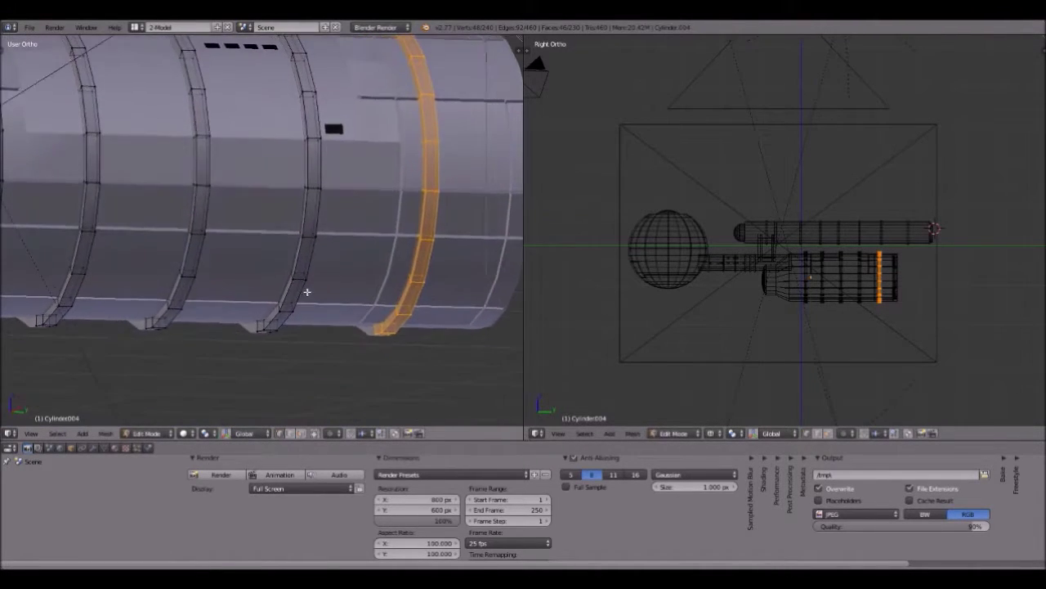
{"action": "middle_click_drag", "start_coordinate": [438, 231], "coordinate": [319, 354]}
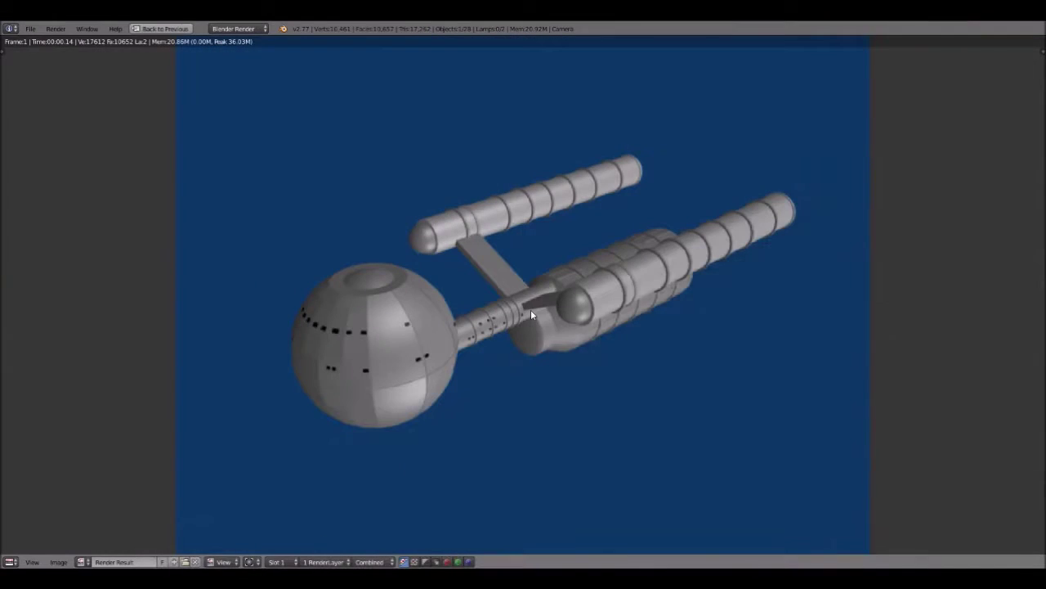
Step: Examine the starship's rendered camera image at several magnifications, and return to the modelling viewports
{"action": "scroll", "coordinate": [531, 309], "scroll_direction": "up", "scroll_amount": 1}
{"action": "scroll", "coordinate": [531, 309], "scroll_direction": "down", "scroll_amount": 2}
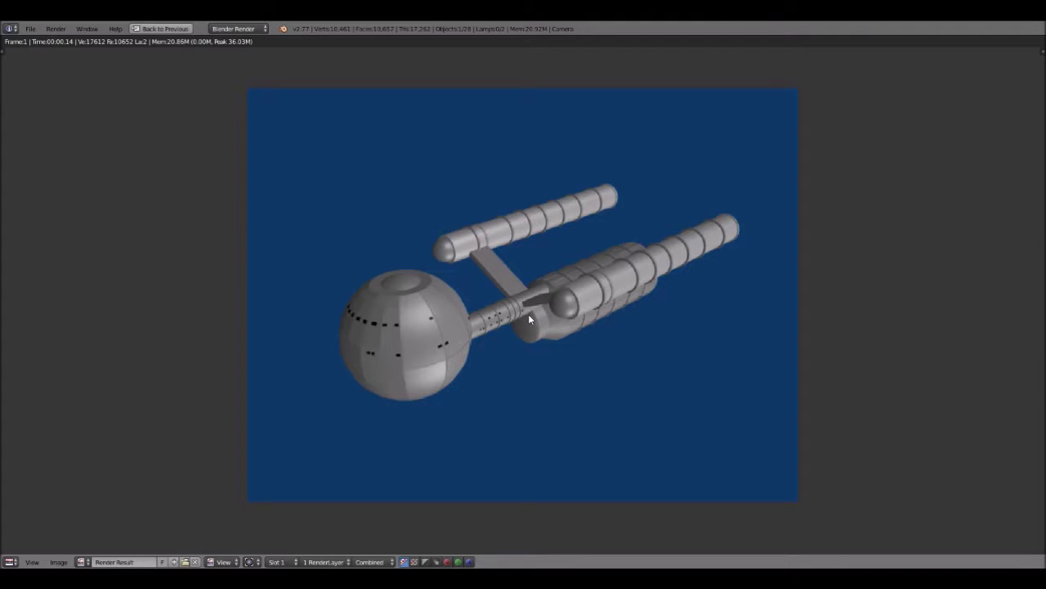
{"action": "scroll", "coordinate": [520, 284], "scroll_direction": "up", "scroll_amount": 1}
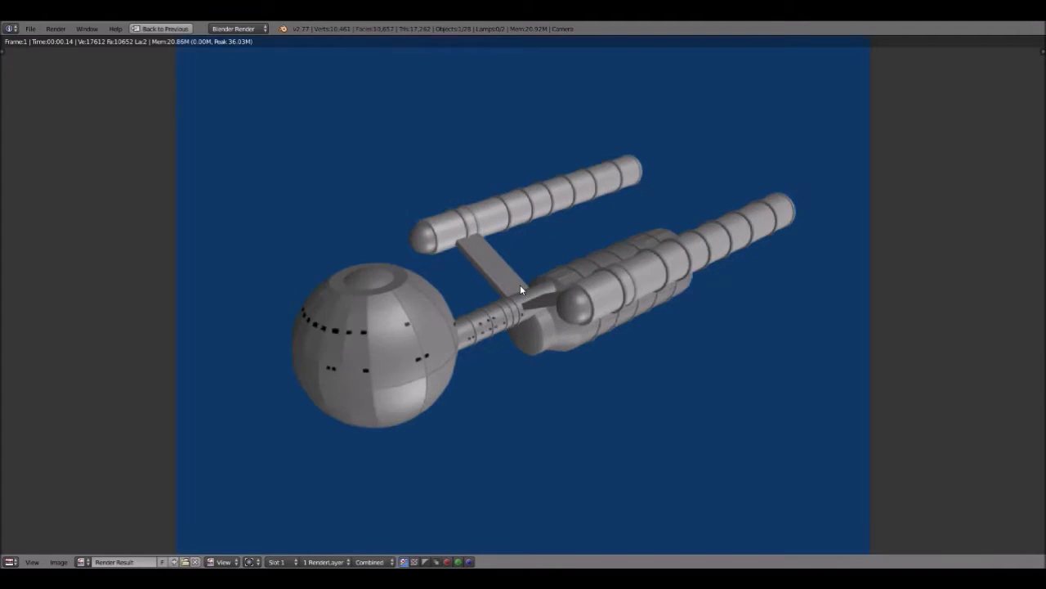
{"action": "scroll", "coordinate": [385, 308], "scroll_direction": "down", "scroll_amount": 1}
{"action": "scroll", "coordinate": [353, 313], "scroll_direction": "up", "scroll_amount": 3}
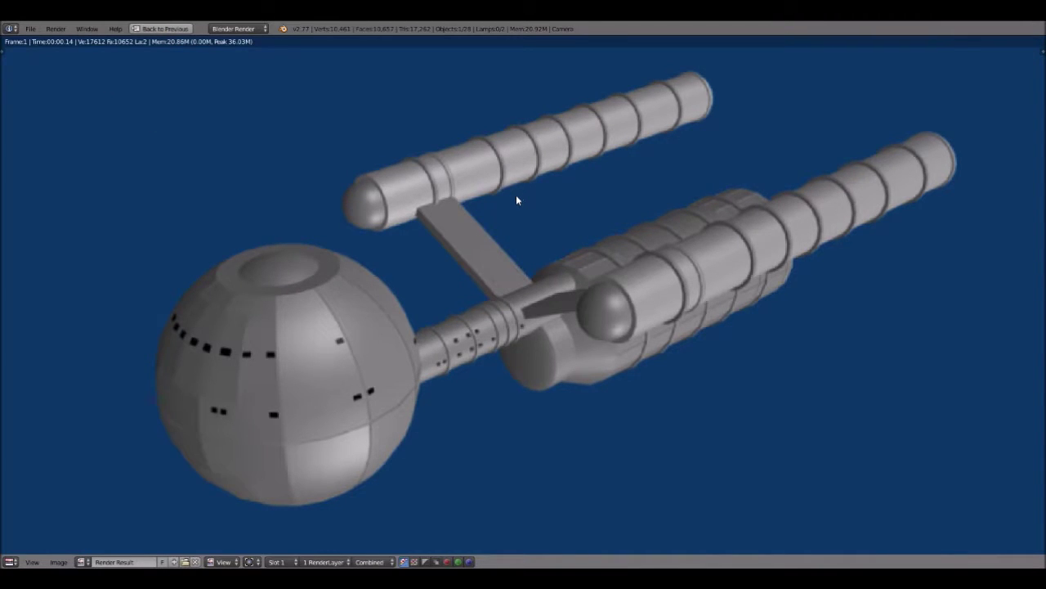
{"action": "scroll", "coordinate": [516, 194], "scroll_direction": "down", "scroll_amount": 1}
{"action": "key", "text": "Escape"}
Step: Examine the shaded starship from the front, from behind the engine ends and from below the secondary hull
{"action": "mouse_move", "coordinate": [236, 282]}
{"action": "middle_mouse_down"}
{"action": "mouse_move", "coordinate": [286, 272]}
{"action": "mouse_move", "coordinate": [247, 235]}
{"action": "mouse_move", "coordinate": [369, 277]}
{"action": "mouse_move", "coordinate": [218, 278]}
{"action": "mouse_move", "coordinate": [278, 299]}
{"action": "mouse_move", "coordinate": [310, 225]}
{"action": "mouse_move", "coordinate": [212, 281]}
{"action": "mouse_move", "coordinate": [231, 279]}
{"action": "middle_mouse_up"}
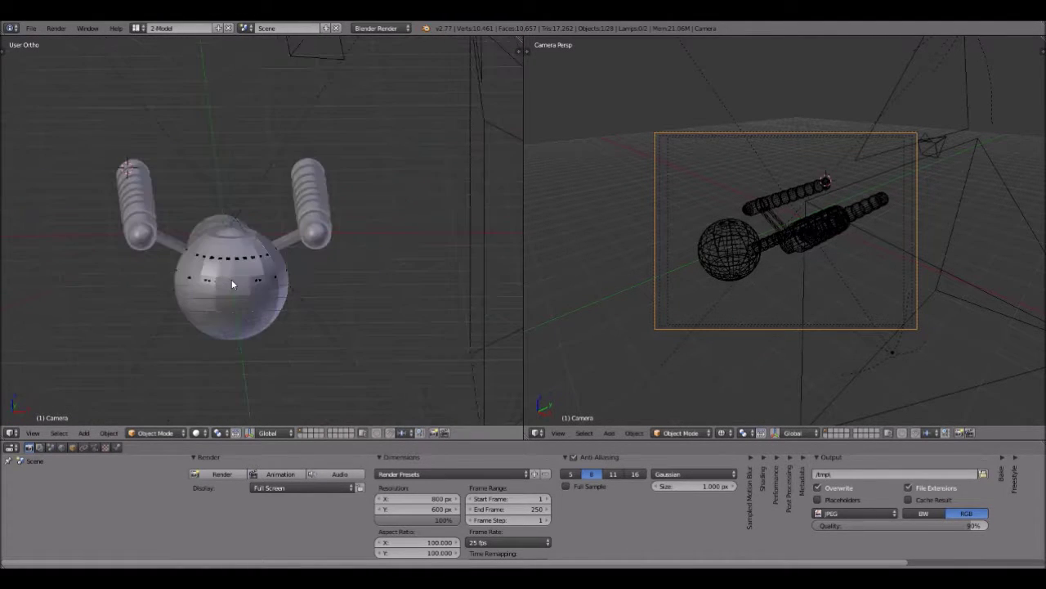
{"action": "middle_click_drag", "start_coordinate": [316, 336], "coordinate": [409, 318]}
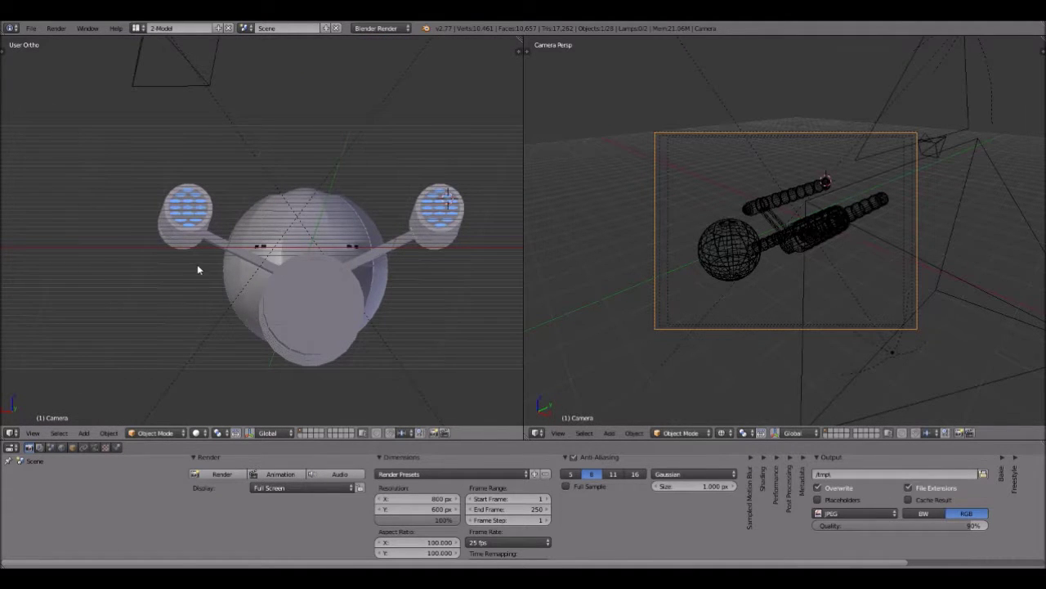
{"action": "middle_click_drag", "start_coordinate": [197, 267], "coordinate": [237, 242]}
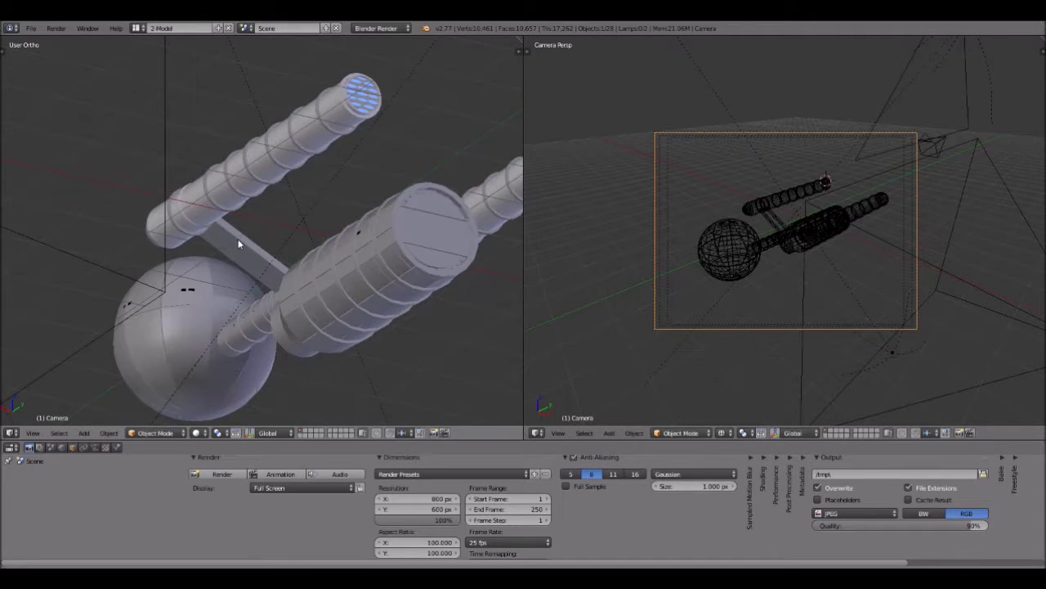
{"action": "scroll", "coordinate": [236, 237], "scroll_direction": "down", "scroll_amount": 4}
{"action": "middle_click_drag", "start_coordinate": [308, 252], "coordinate": [396, 254], "text": "shift"}
{"action": "scroll", "coordinate": [267, 273], "scroll_direction": "up", "scroll_amount": 4}
{"action": "scroll", "coordinate": [268, 279], "scroll_direction": "down", "scroll_amount": 2}
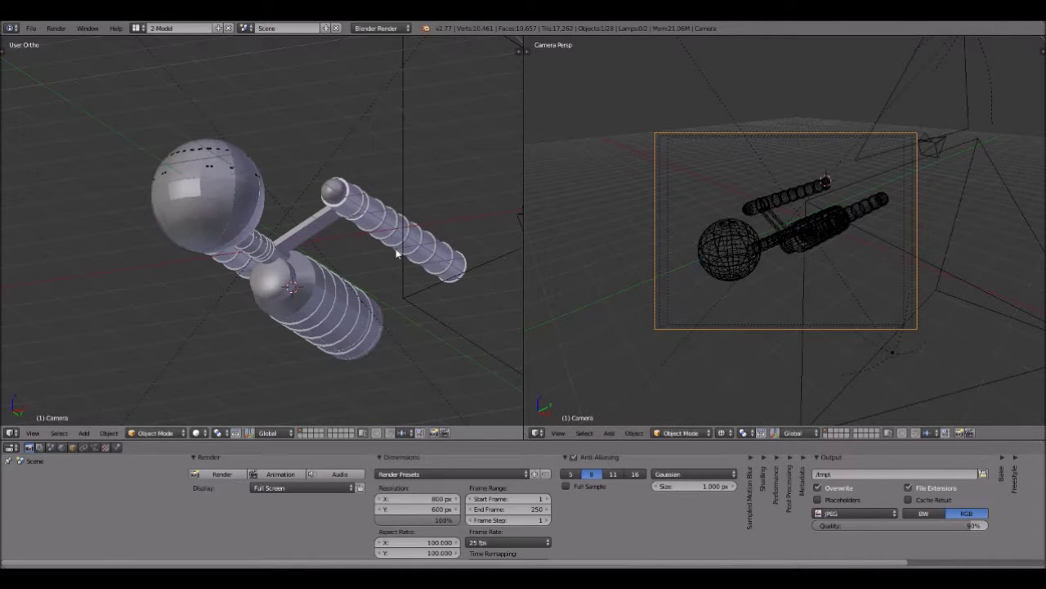
Step: Examine the starship's sphere, nacelles and secondary hull from a low front angle and from the side
{"action": "scroll", "coordinate": [372, 182], "scroll_direction": "up", "scroll_amount": 4}
{"action": "scroll", "coordinate": [369, 183], "scroll_direction": "down", "scroll_amount": 3}
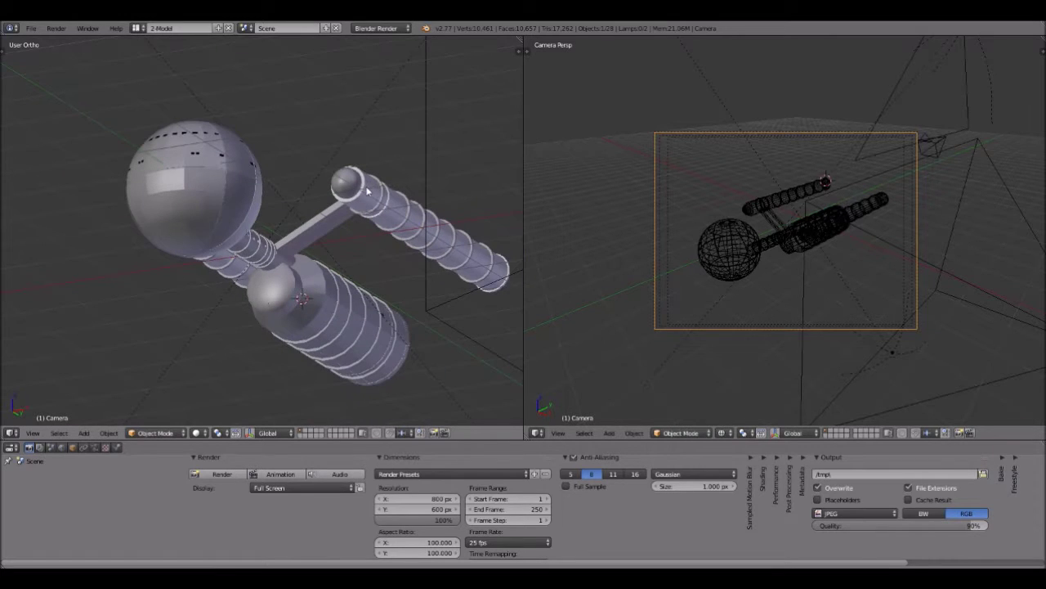
{"action": "scroll", "coordinate": [368, 267], "scroll_direction": "up", "scroll_amount": 3}
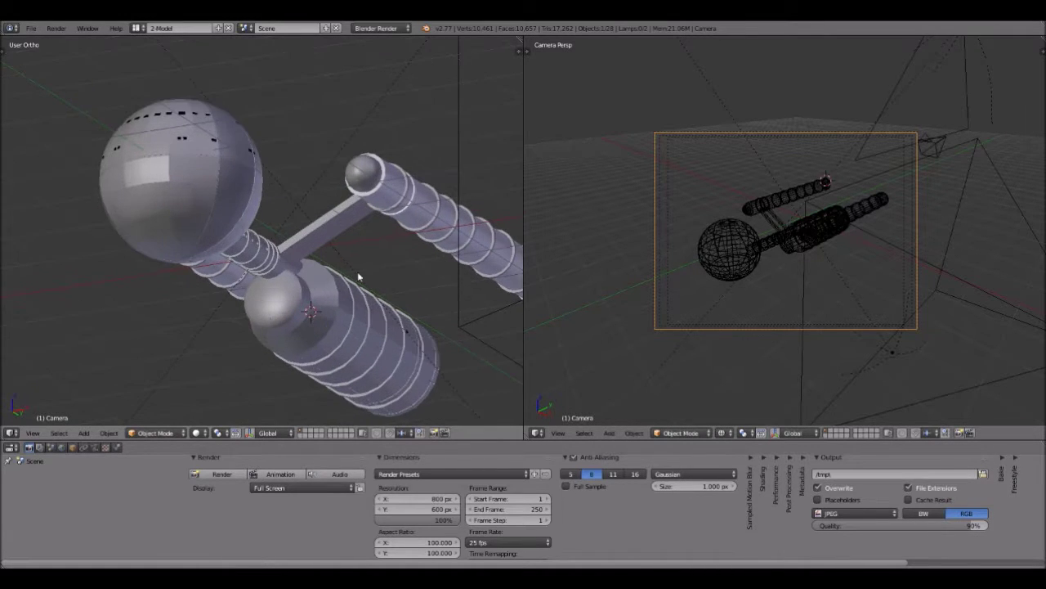
{"action": "scroll", "coordinate": [334, 278], "scroll_direction": "down", "scroll_amount": 4}
{"action": "mouse_move", "coordinate": [303, 249]}
{"action": "middle_mouse_down"}
{"action": "mouse_move", "coordinate": [342, 285]}
{"action": "mouse_move", "coordinate": [266, 231]}
{"action": "mouse_move", "coordinate": [258, 160]}
{"action": "mouse_move", "coordinate": [339, 205]}
{"action": "mouse_move", "coordinate": [314, 272]}
{"action": "mouse_move", "coordinate": [298, 258]}
{"action": "middle_mouse_up"}
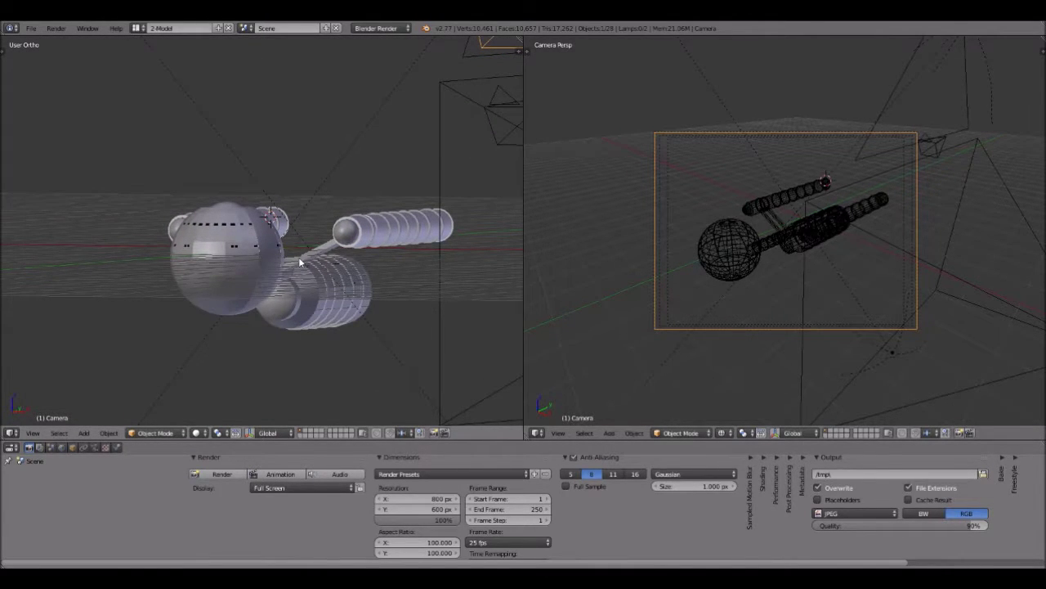
{"action": "middle_click_drag", "start_coordinate": [299, 258], "coordinate": [298, 258]}
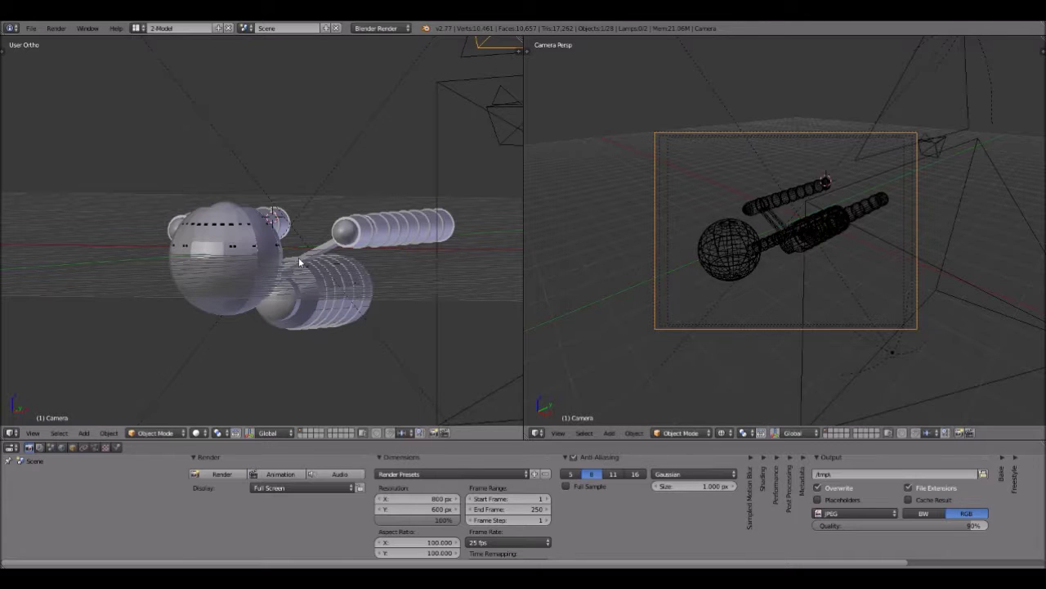
{"action": "middle_click_drag", "start_coordinate": [298, 256], "coordinate": [207, 274]}
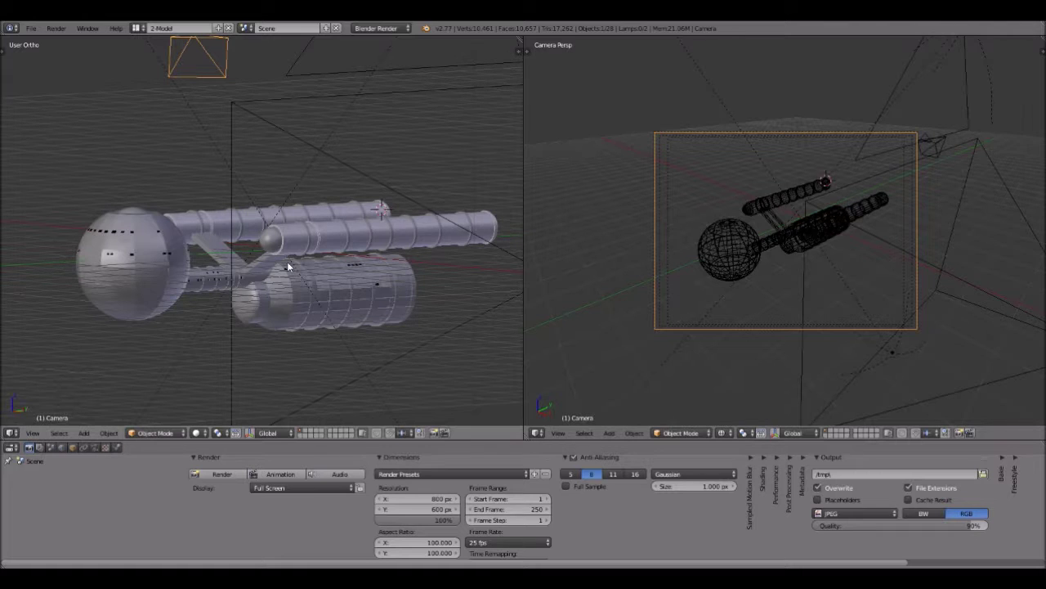
{"action": "middle_click_drag", "start_coordinate": [297, 285], "coordinate": [280, 251]}
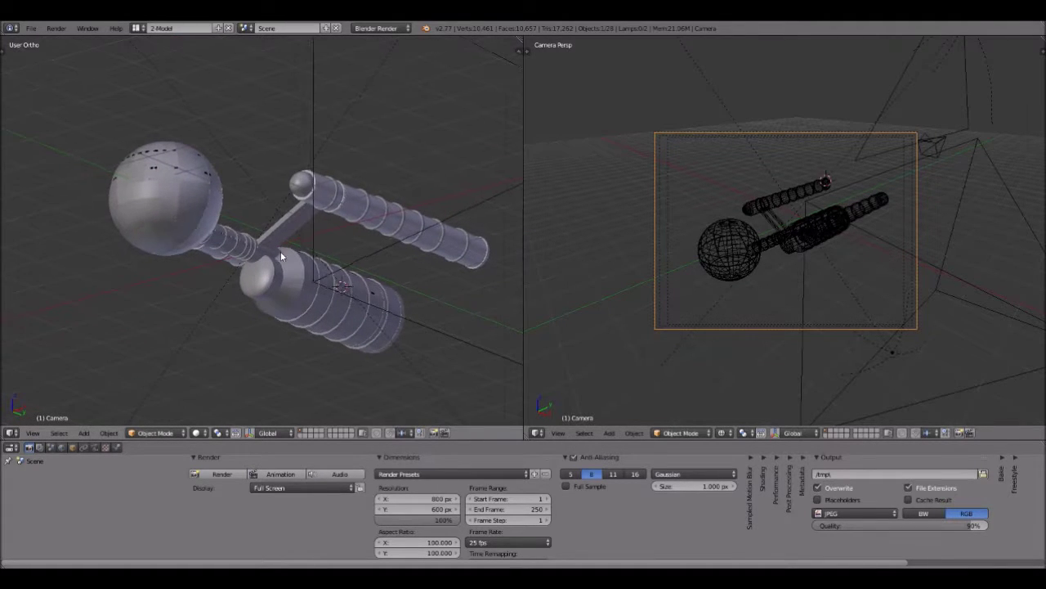
Step: Examine the starship from the front above the sphere and inspect its wireframe camera view up close
{"action": "scroll", "coordinate": [281, 251], "scroll_direction": "up", "scroll_amount": 2}
{"action": "scroll", "coordinate": [356, 197], "scroll_direction": "down", "scroll_amount": 3}
{"action": "middle_click_drag", "start_coordinate": [346, 222], "coordinate": [420, 257]}
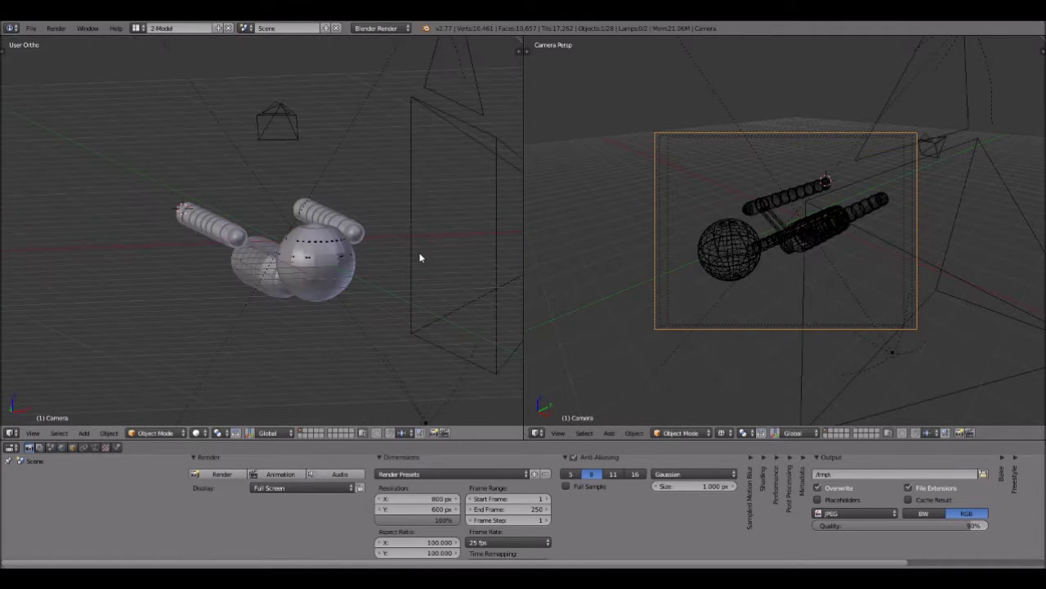
{"action": "scroll", "coordinate": [719, 261], "scroll_direction": "up", "scroll_amount": 3}
{"action": "scroll", "coordinate": [720, 260], "scroll_direction": "up", "scroll_amount": 2}
{"action": "scroll", "coordinate": [720, 260], "scroll_direction": "down", "scroll_amount": 5}
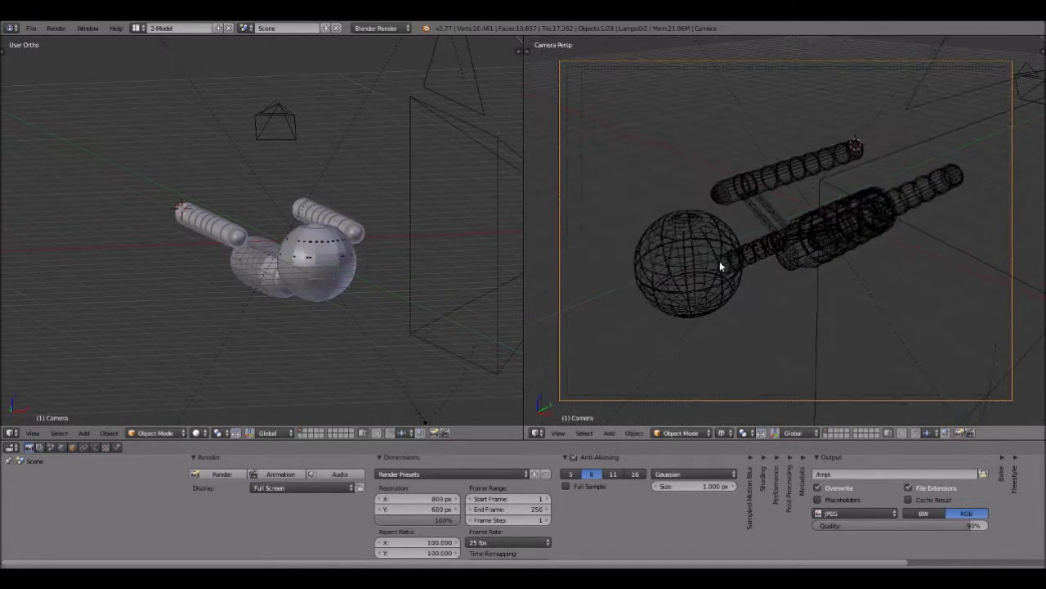
Step: Examine the shaded starship's sphere and neck up close from below, and its hull and nacelle ends from the rear
{"action": "middle_click_drag", "start_coordinate": [190, 308], "coordinate": [150, 313]}
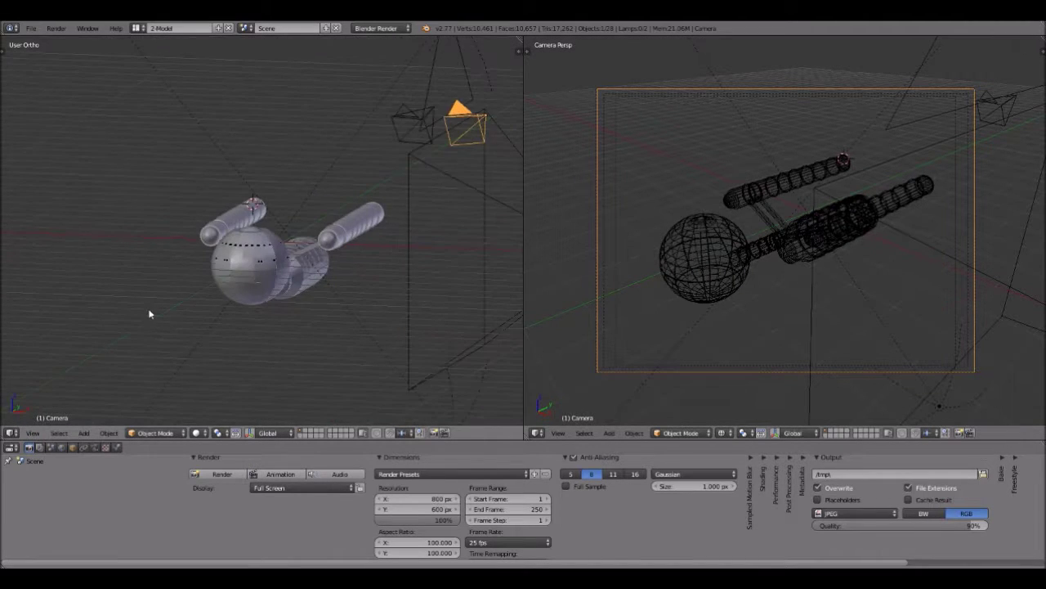
{"action": "middle_click_drag", "start_coordinate": [269, 291], "coordinate": [233, 236]}
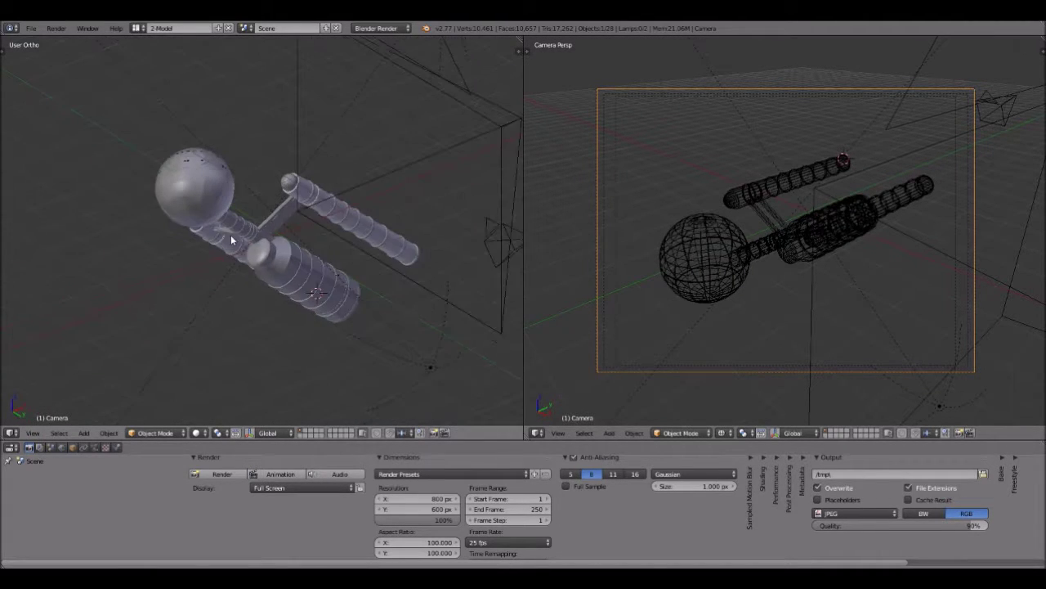
{"action": "scroll", "coordinate": [243, 286], "scroll_direction": "up", "scroll_amount": 4}
{"action": "scroll", "coordinate": [195, 143], "scroll_direction": "up", "scroll_amount": 1}
{"action": "middle_click_drag", "start_coordinate": [195, 143], "coordinate": [214, 155]}
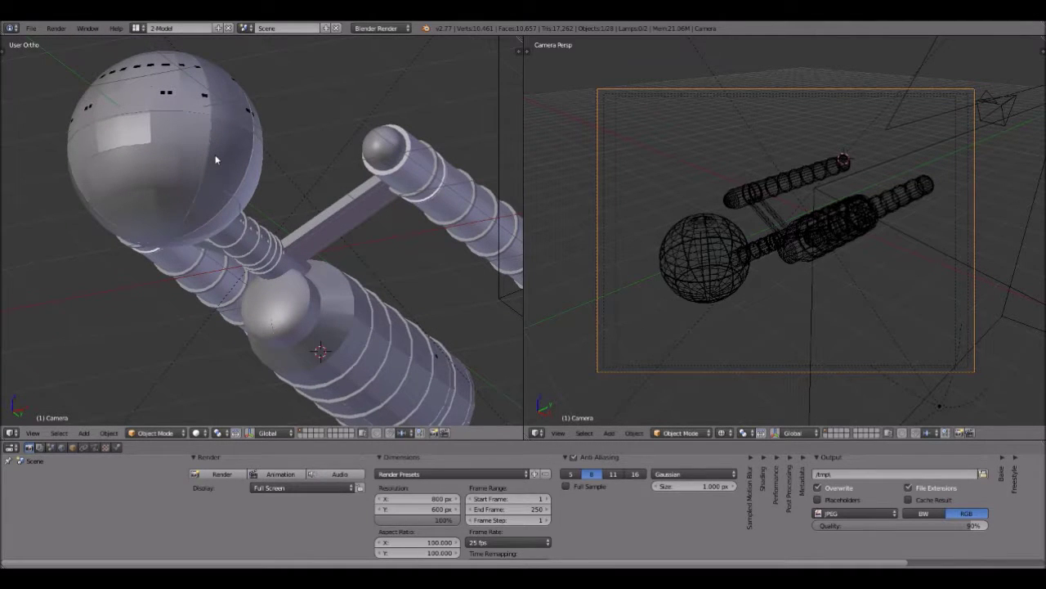
{"action": "scroll", "coordinate": [214, 164], "scroll_direction": "down", "scroll_amount": 3}
{"action": "middle_click_drag", "start_coordinate": [216, 198], "coordinate": [334, 234]}
{"action": "middle_click_drag", "start_coordinate": [398, 253], "coordinate": [253, 237]}
{"action": "scroll", "coordinate": [367, 285], "scroll_direction": "up", "scroll_amount": 3}
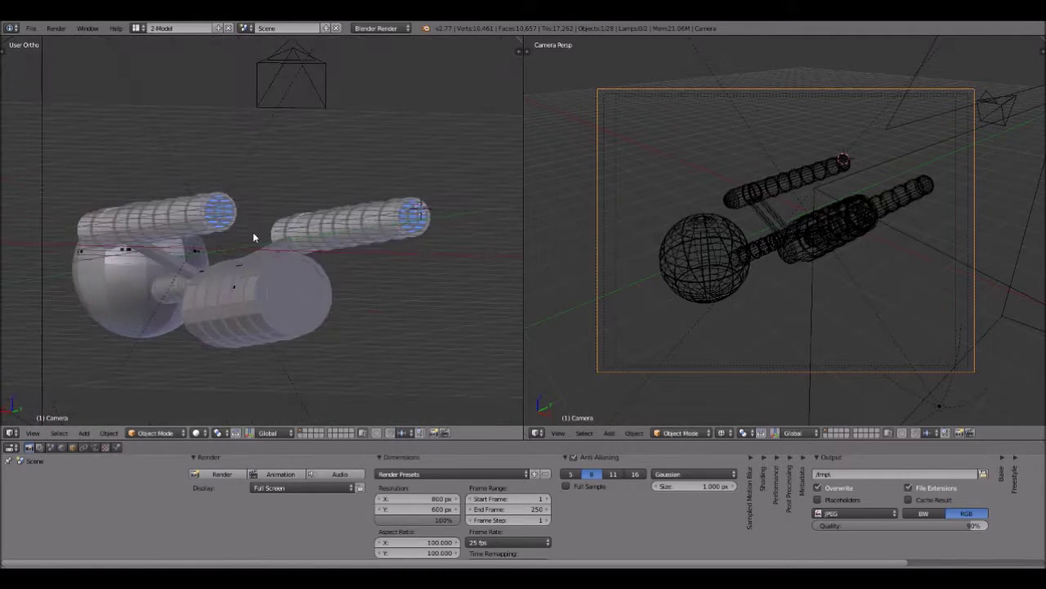
Step: Set the wireframe viewport to the right side view with the whole starship framed
{"action": "left_click", "coordinate": [558, 432]}
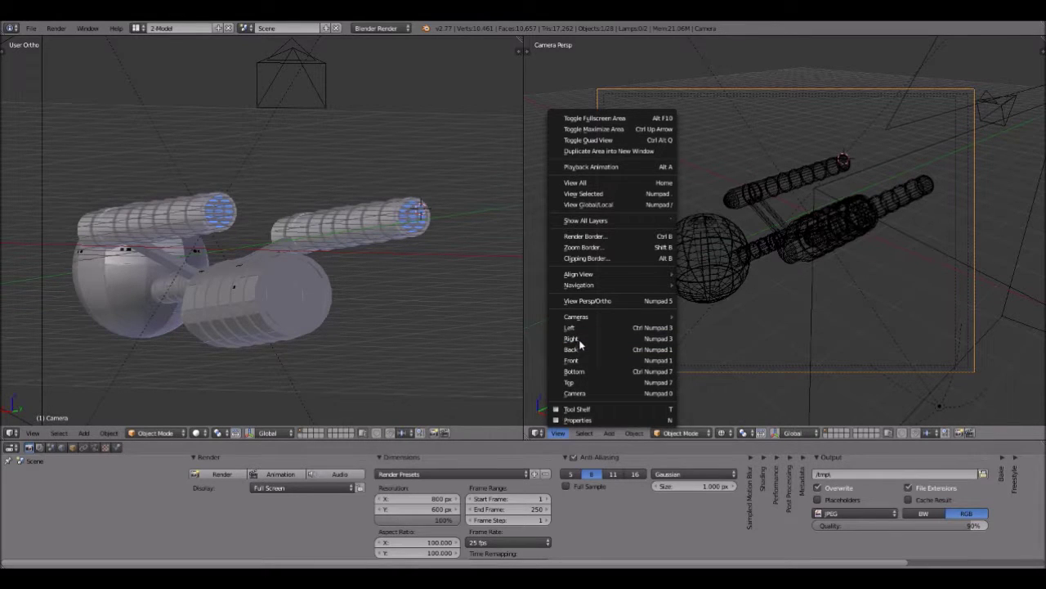
{"action": "left_click", "coordinate": [580, 338]}
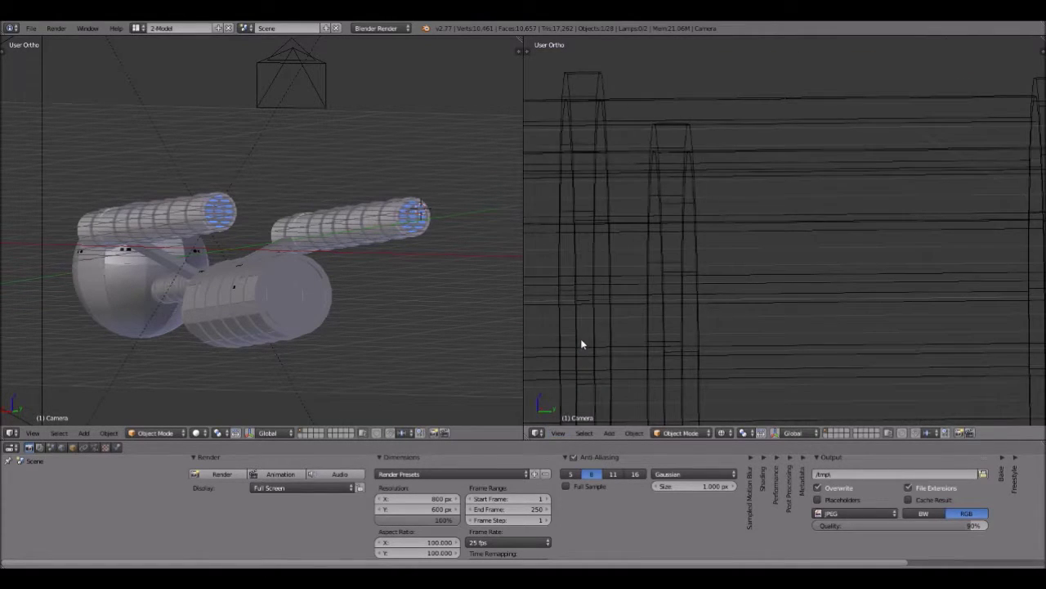
{"action": "scroll", "coordinate": [655, 302], "scroll_direction": "down", "scroll_amount": 12}
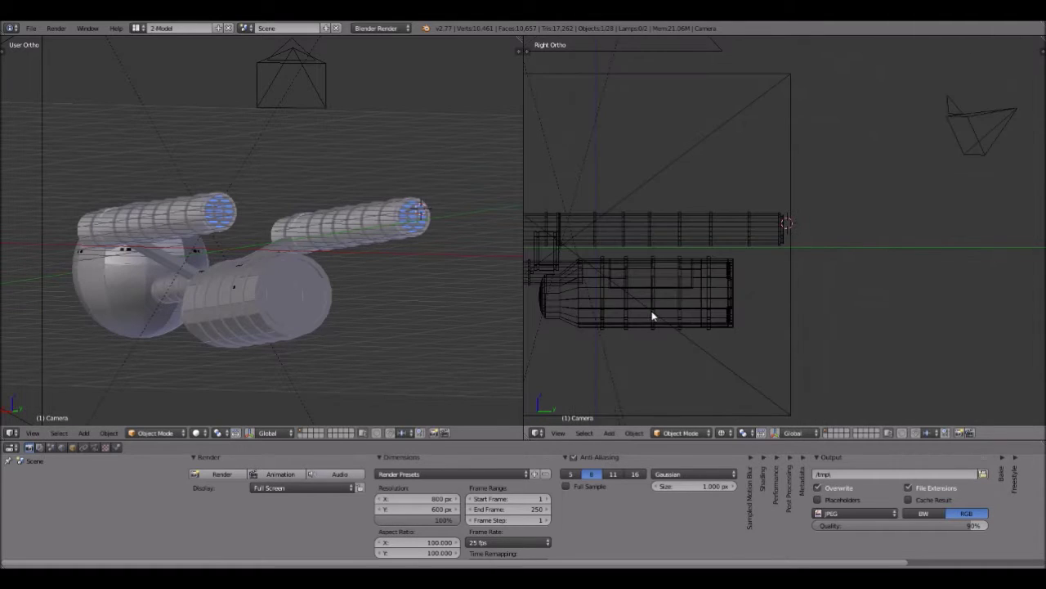
{"action": "middle_click_drag", "start_coordinate": [654, 310], "coordinate": [798, 315], "text": "shift"}
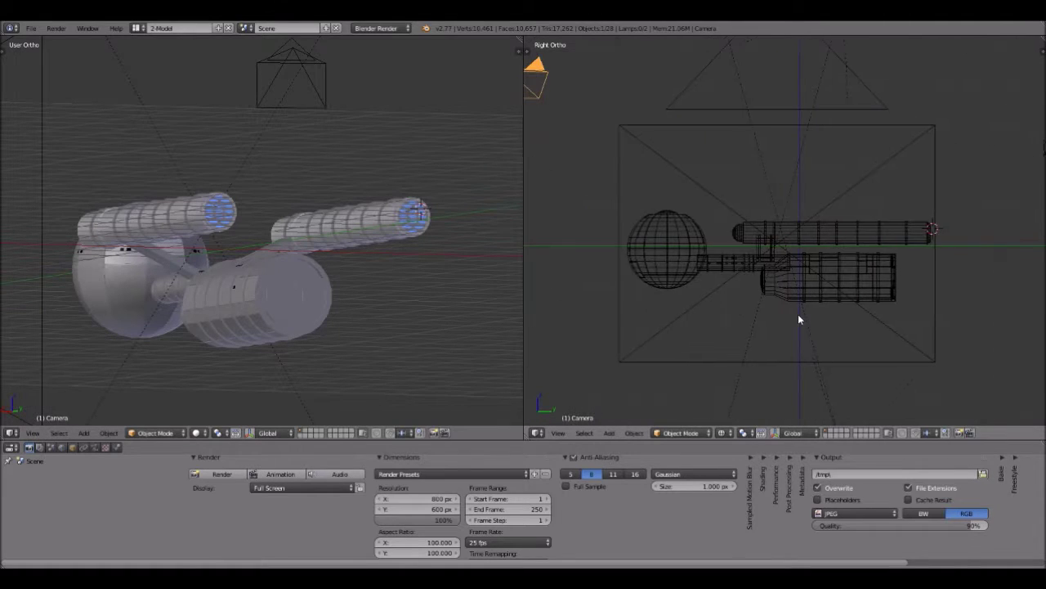
Step: Set the shaded viewport to the right side view and frame the starship's profile in both viewports
{"action": "left_click", "coordinate": [33, 433]}
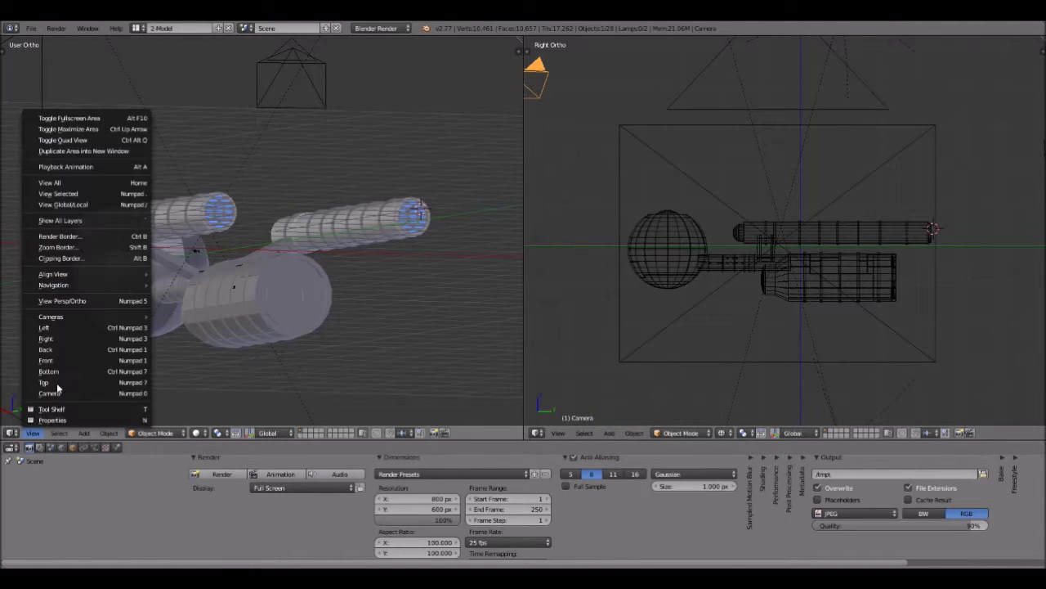
{"action": "left_click", "coordinate": [63, 339]}
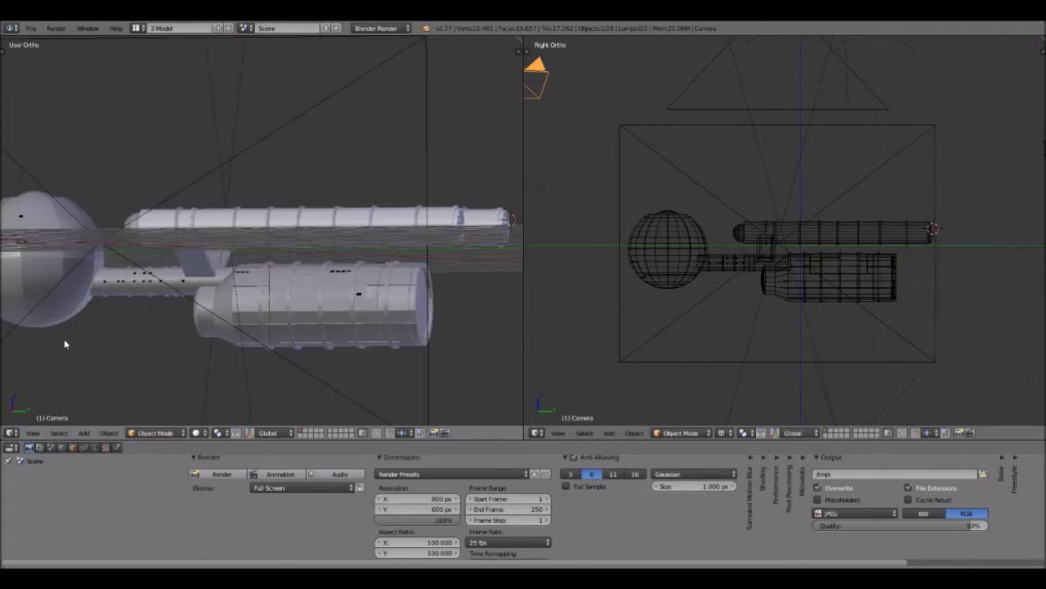
{"action": "scroll", "coordinate": [441, 187], "scroll_direction": "down", "scroll_amount": 2}
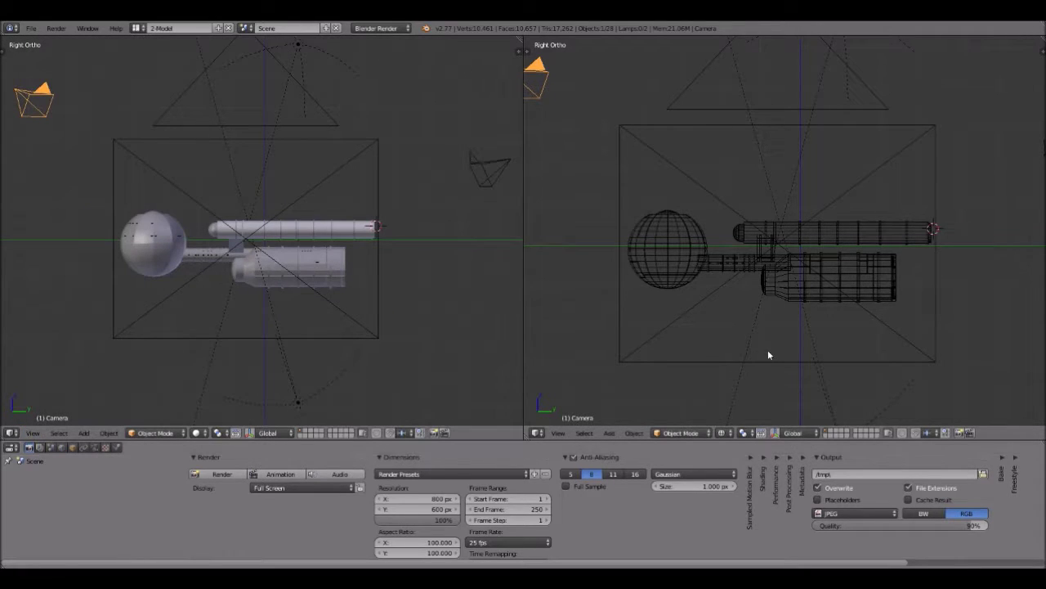
{"action": "scroll", "coordinate": [767, 349], "scroll_direction": "up", "scroll_amount": 4}
{"action": "scroll", "coordinate": [768, 349], "scroll_direction": "down", "scroll_amount": 3}
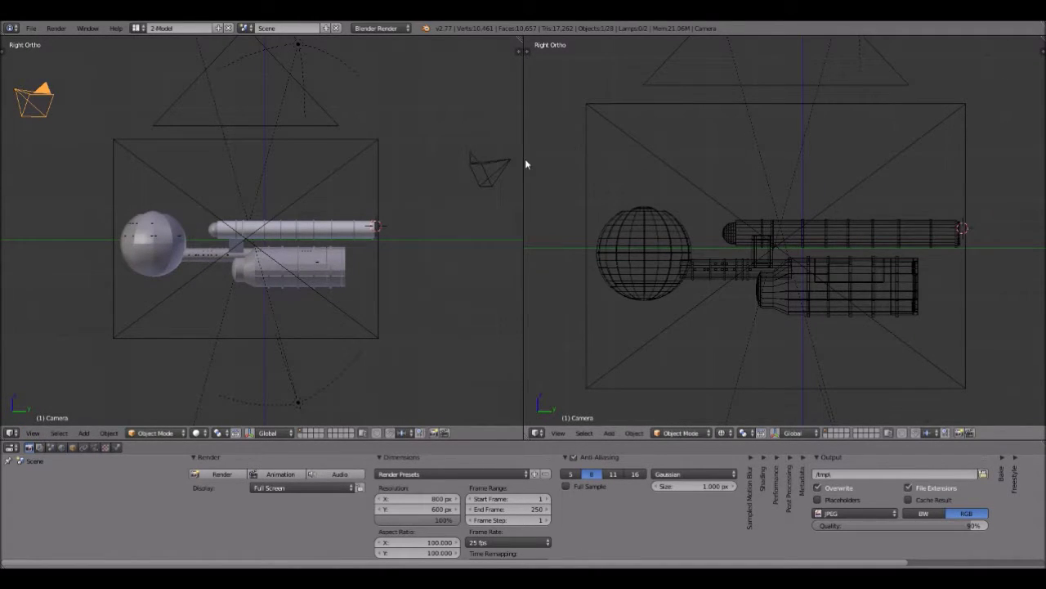
Step: Examine the starship's side profile and its sphere, neck, struts and nacelles from several angles
{"action": "scroll", "coordinate": [525, 158], "scroll_direction": "down", "scroll_amount": 1}
{"action": "scroll", "coordinate": [182, 266], "scroll_direction": "up", "scroll_amount": 4}
{"action": "scroll", "coordinate": [193, 274], "scroll_direction": "down", "scroll_amount": 3}
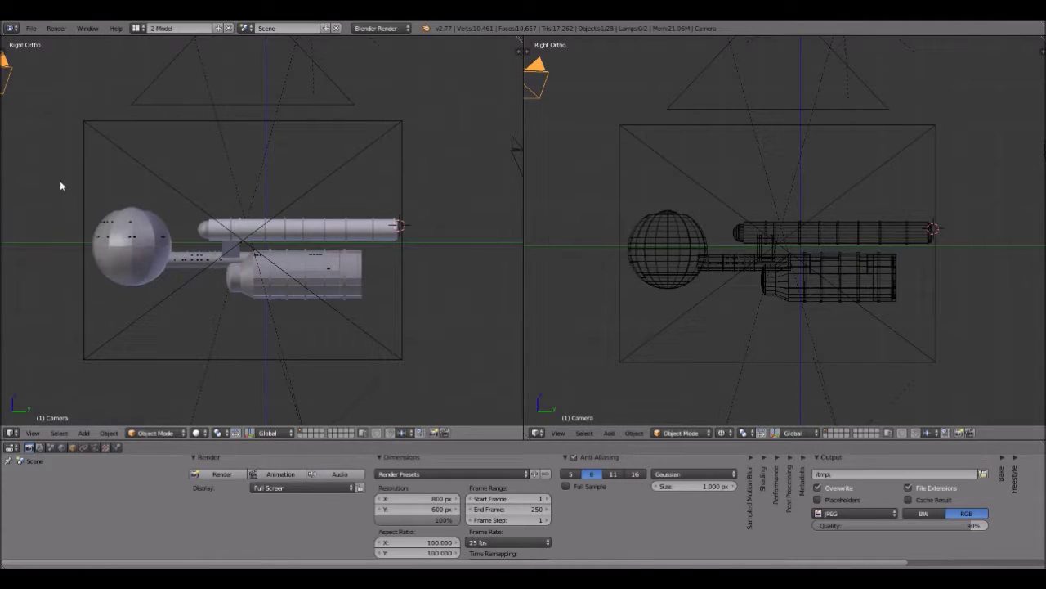
{"action": "scroll", "coordinate": [441, 199], "scroll_direction": "up", "scroll_amount": 1}
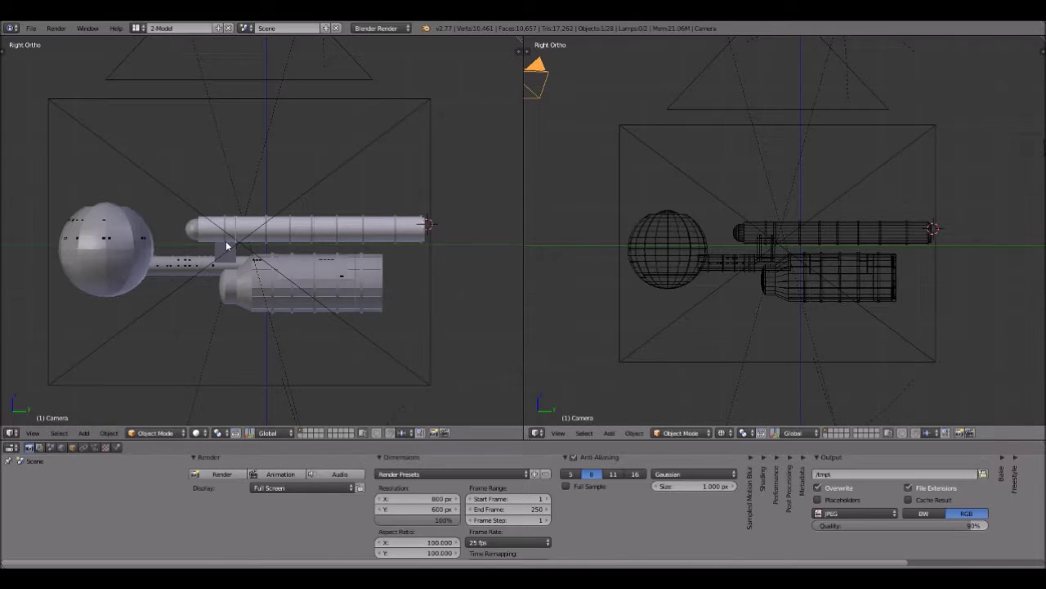
{"action": "middle_click_drag", "start_coordinate": [205, 242], "coordinate": [270, 264]}
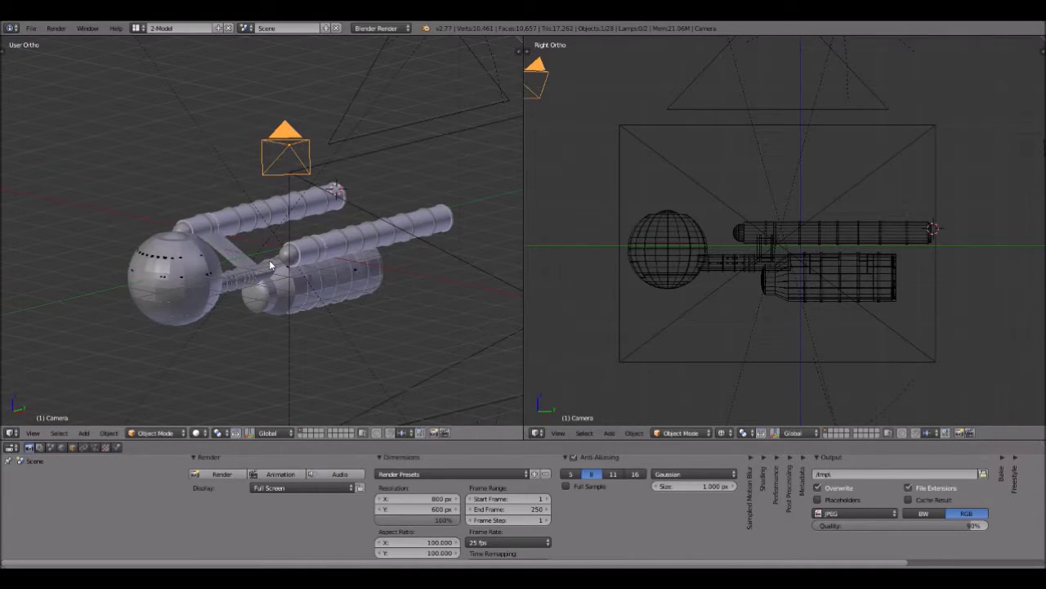
{"action": "scroll", "coordinate": [271, 264], "scroll_direction": "up", "scroll_amount": 1}
{"action": "middle_click_drag", "start_coordinate": [249, 271], "coordinate": [240, 245]}
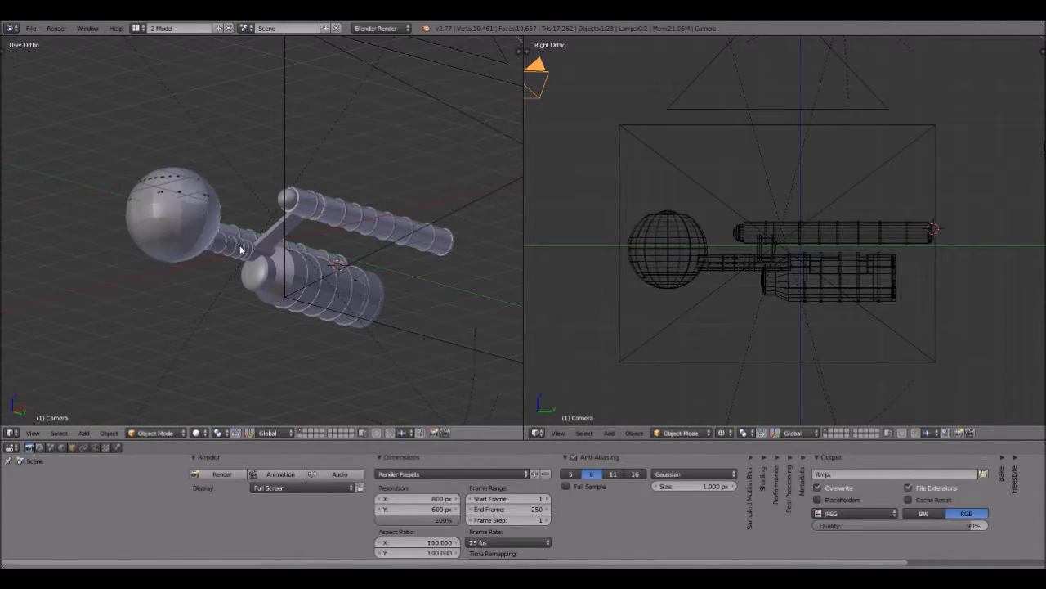
{"action": "scroll", "coordinate": [232, 260], "scroll_direction": "up", "scroll_amount": 1}
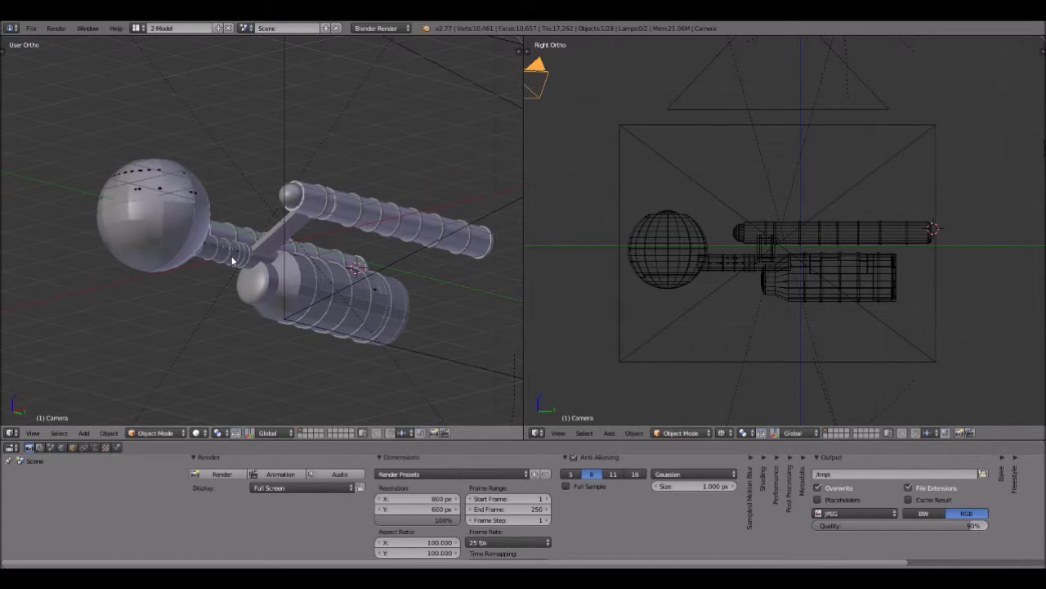
{"action": "scroll", "coordinate": [149, 226], "scroll_direction": "up", "scroll_amount": 2}
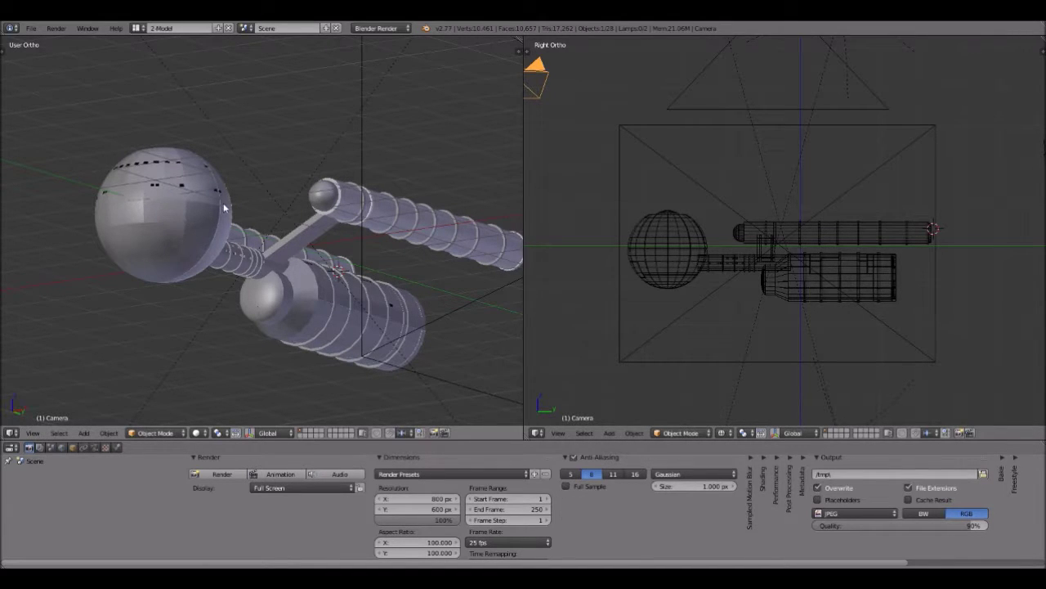
{"action": "middle_click_drag", "start_coordinate": [151, 171], "coordinate": [184, 208]}
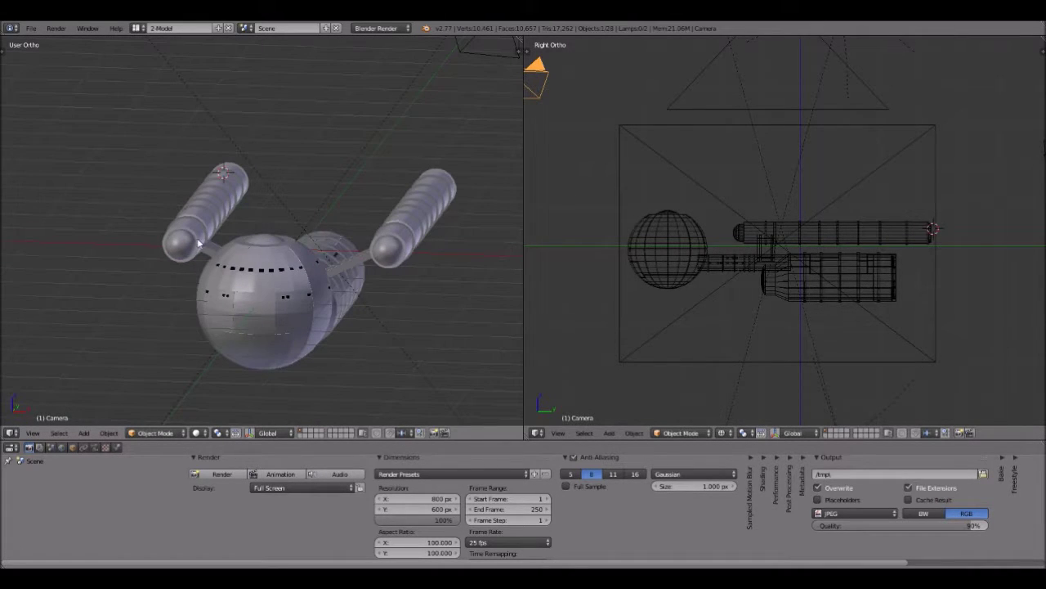
{"action": "middle_click_drag", "start_coordinate": [257, 309], "coordinate": [249, 327]}
Step: Try moving the sphere and the secondary hull's rib rings away from the ship to check them as separate objects
{"action": "key", "text": "g"}
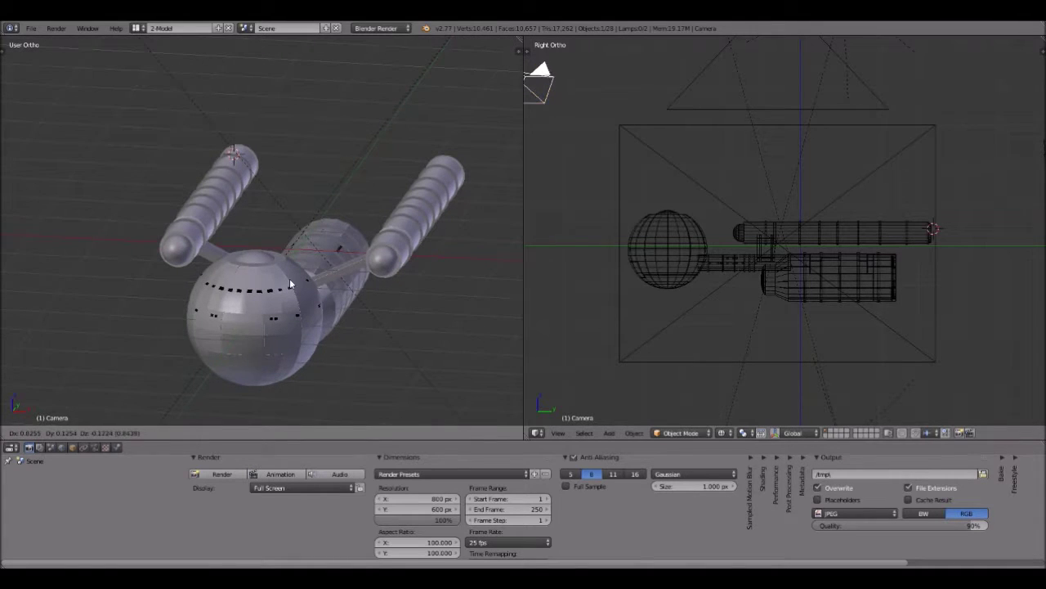
{"action": "right_click", "coordinate": [254, 315]}
{"action": "right_click", "coordinate": [249, 317]}
{"action": "key", "text": "g"}
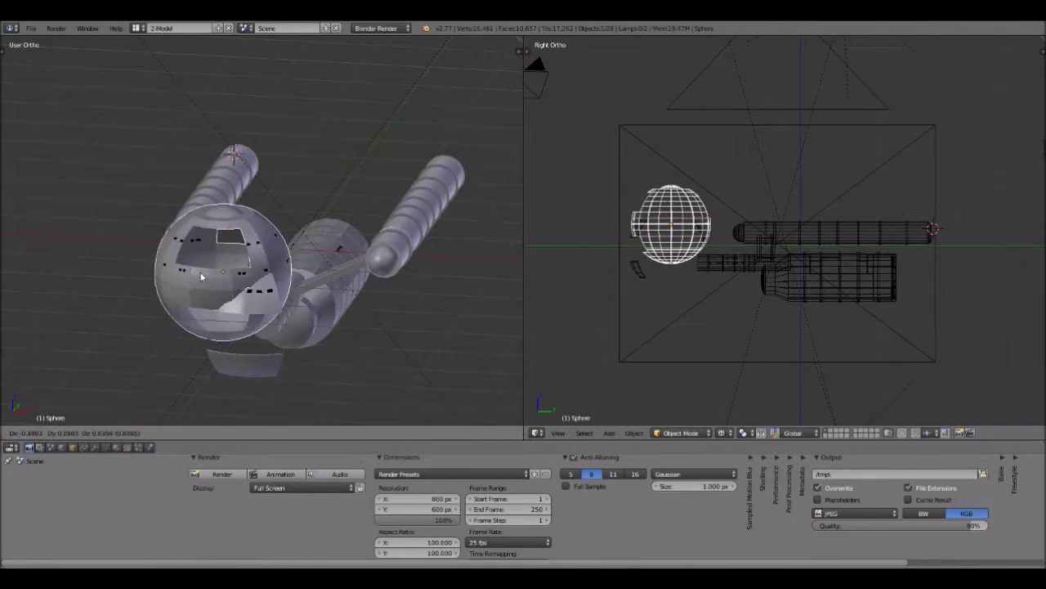
{"action": "right_click", "coordinate": [343, 255]}
{"action": "right_click", "coordinate": [350, 257]}
{"action": "key", "text": "g"}
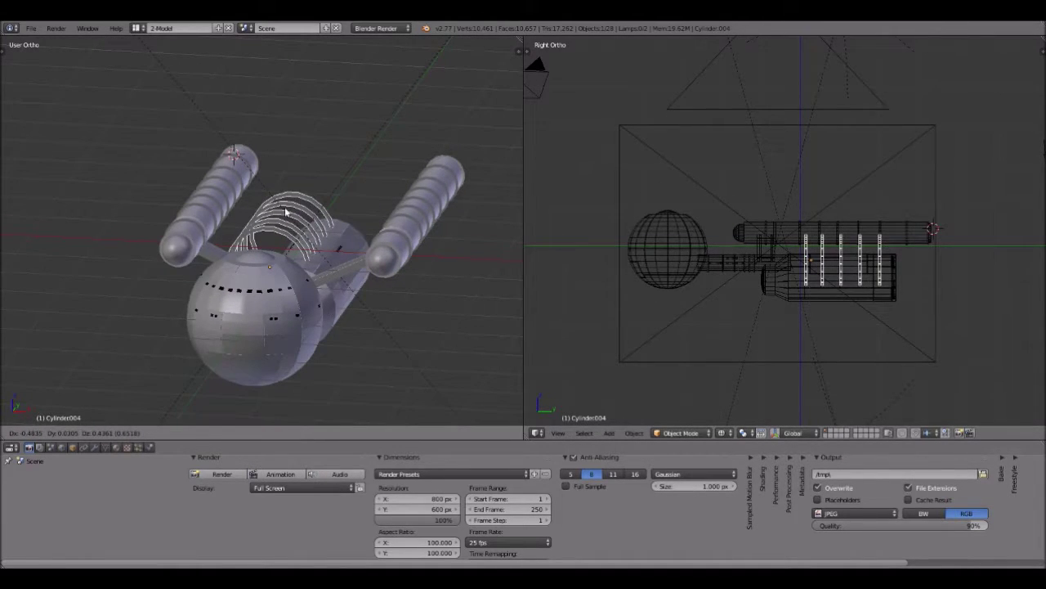
{"action": "key", "text": "Escape"}
Step: Try shifting the rib rings off the secondary hull's surface to show how they wrap around it
{"action": "middle_click_drag", "start_coordinate": [334, 300], "coordinate": [202, 228]}
{"action": "scroll", "coordinate": [330, 335], "scroll_direction": "up", "scroll_amount": 6}
{"action": "middle_click_drag", "start_coordinate": [191, 310], "coordinate": [254, 224]}
{"action": "scroll", "coordinate": [254, 229], "scroll_direction": "up", "scroll_amount": 8}
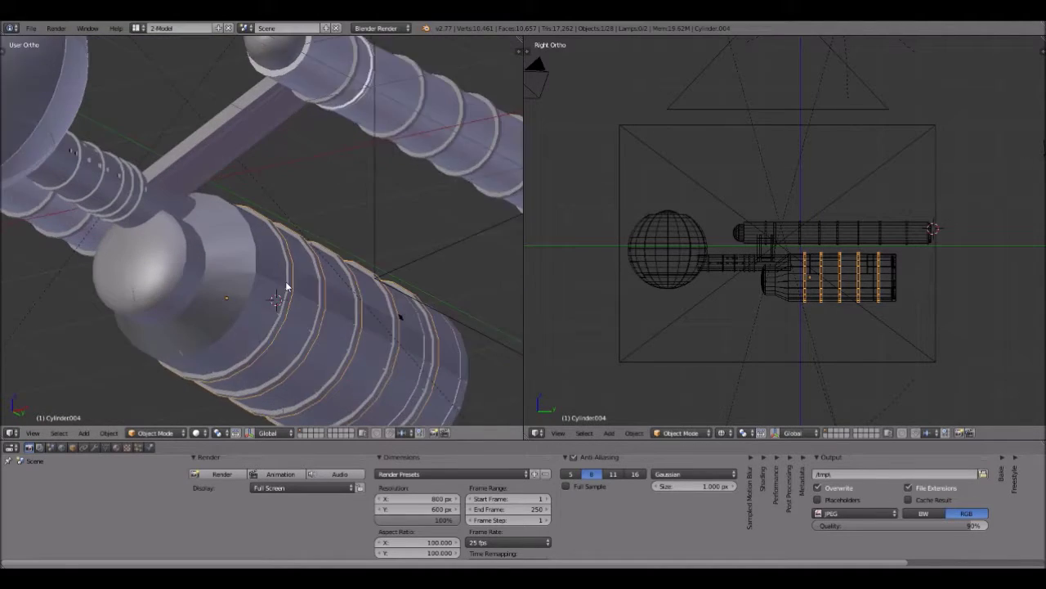
{"action": "scroll", "coordinate": [192, 253], "scroll_direction": "up", "scroll_amount": 1}
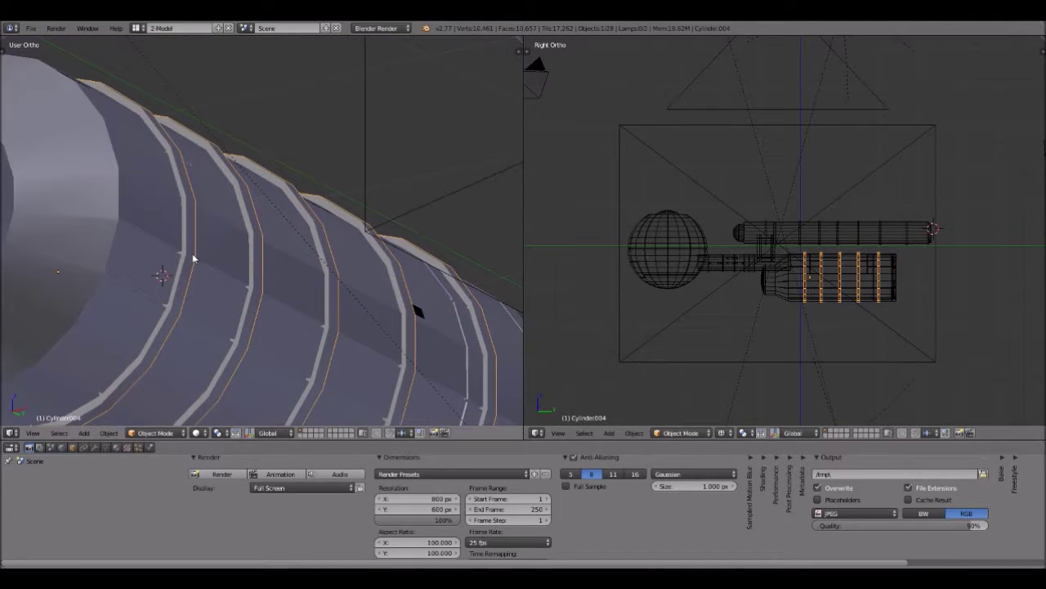
{"action": "right_click", "coordinate": [191, 268]}
{"action": "right_click", "coordinate": [190, 279]}
{"action": "key", "text": "g"}
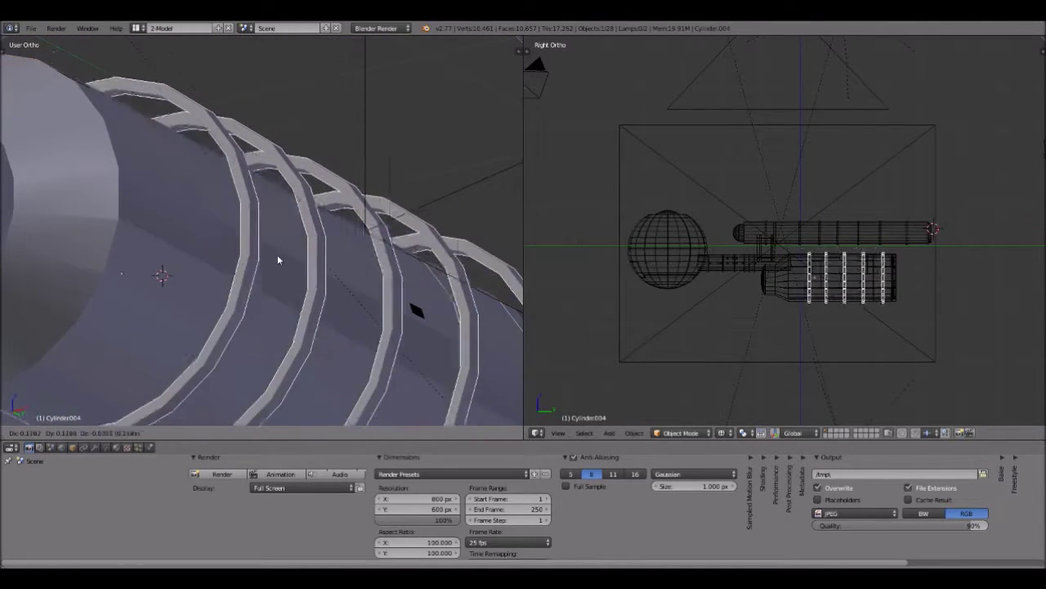
{"action": "right_click", "coordinate": [193, 266]}
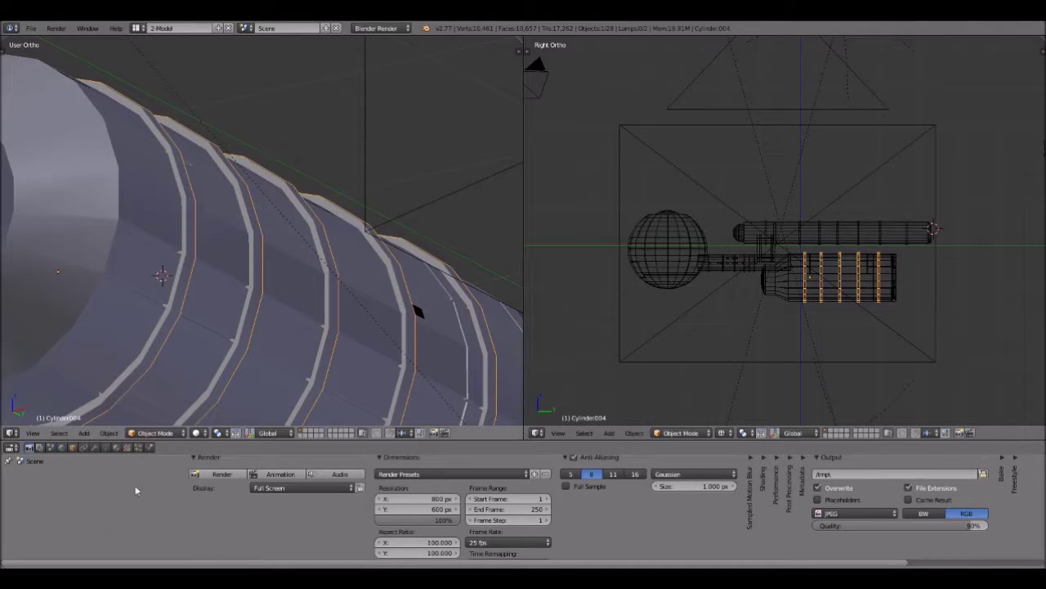
Step: Inspect the rib rings' mesh in Edit Mode along the secondary hull and return to Object Mode
{"action": "left_click", "coordinate": [202, 432]}
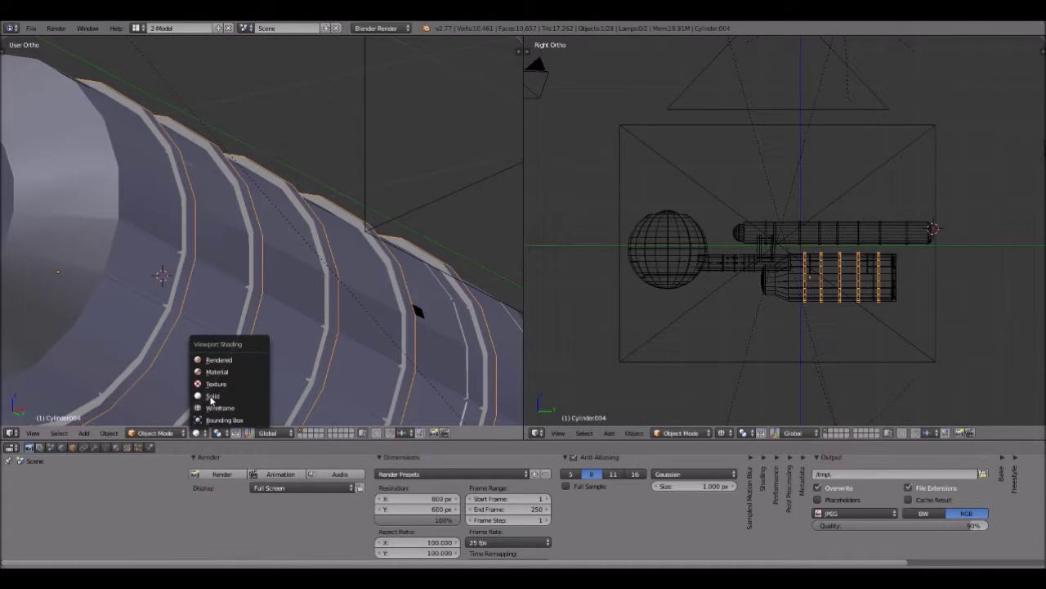
{"action": "left_click", "coordinate": [175, 433]}
{"action": "left_click", "coordinate": [171, 407]}
{"action": "scroll", "coordinate": [196, 270], "scroll_direction": "down", "scroll_amount": 3}
{"action": "middle_click_drag", "start_coordinate": [274, 290], "coordinate": [162, 204], "text": "shift"}
{"action": "scroll", "coordinate": [247, 313], "scroll_direction": "up", "scroll_amount": 4}
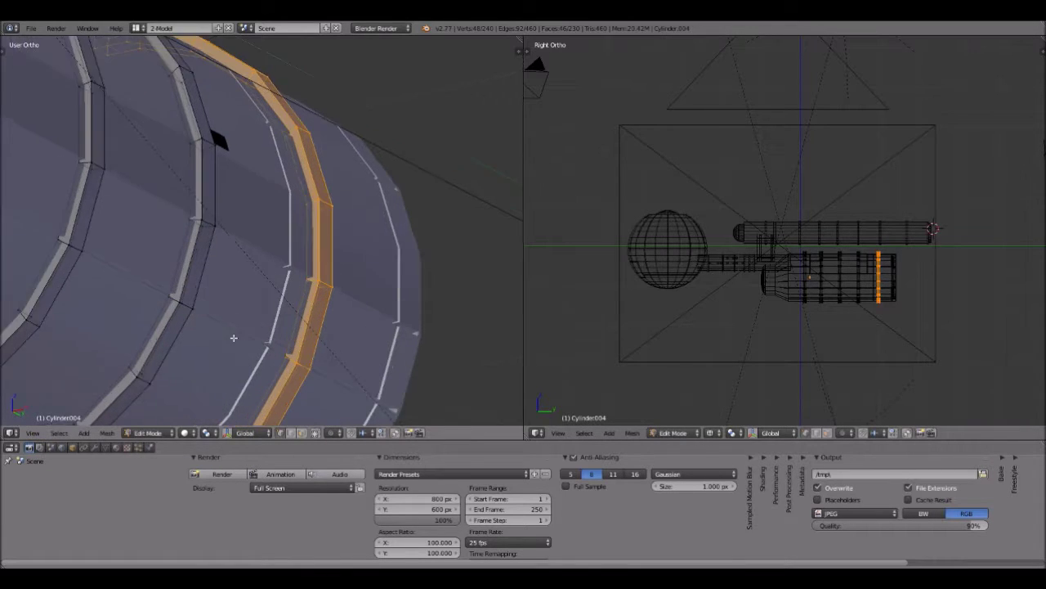
{"action": "middle_click_drag", "start_coordinate": [362, 275], "coordinate": [304, 295]}
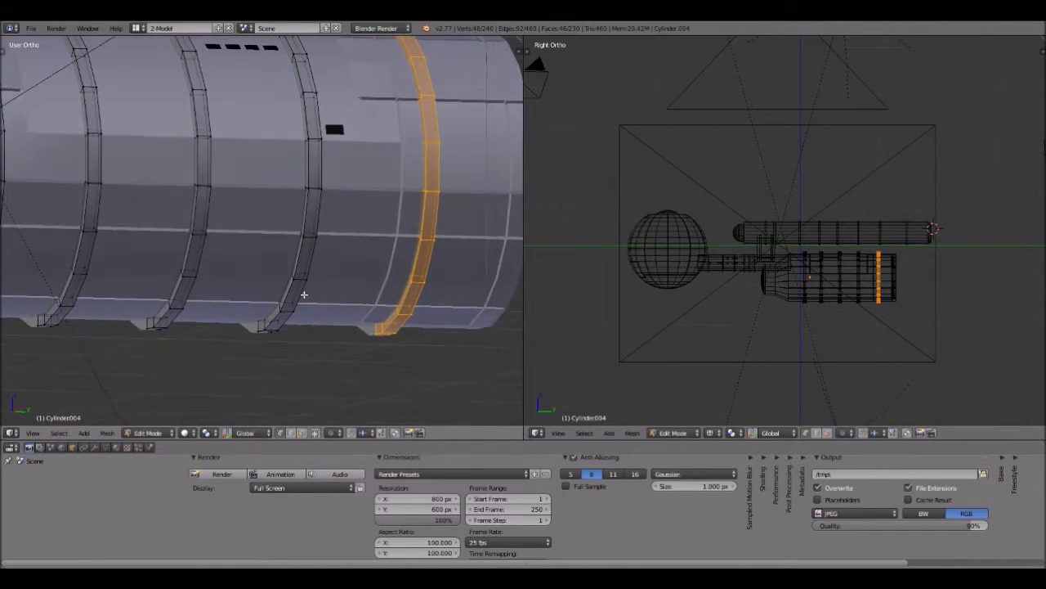
{"action": "middle_click_drag", "start_coordinate": [442, 232], "coordinate": [269, 414]}
{"action": "left_click", "coordinate": [163, 433]}
{"action": "left_click", "coordinate": [170, 419]}
Step: Try pulling the windowed upper front panel and the lower front panel out of the sphere
{"action": "scroll", "coordinate": [249, 201], "scroll_direction": "down", "scroll_amount": 3}
{"action": "middle_click_drag", "start_coordinate": [248, 201], "coordinate": [149, 114]}
{"action": "scroll", "coordinate": [380, 210], "scroll_direction": "up", "scroll_amount": 4}
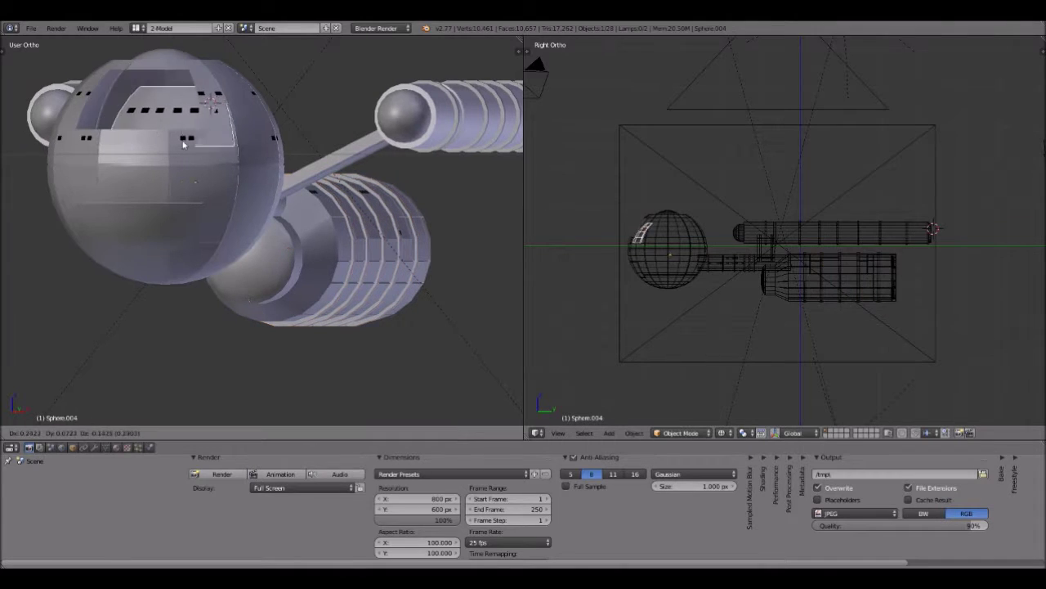
{"action": "right_click", "coordinate": [105, 104]}
{"action": "right_click", "coordinate": [189, 219]}
{"action": "key", "text": "g"}
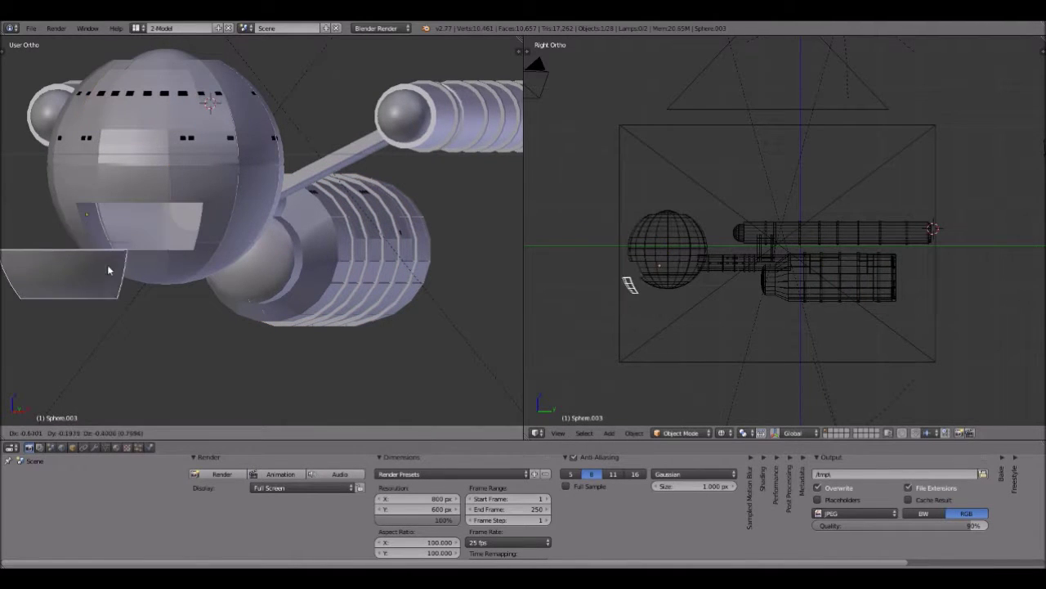
{"action": "right_click", "coordinate": [177, 224]}
Step: Try moving the panels at the rear end and top of the secondary hull out of place
{"action": "middle_click_drag", "start_coordinate": [351, 237], "coordinate": [246, 239]}
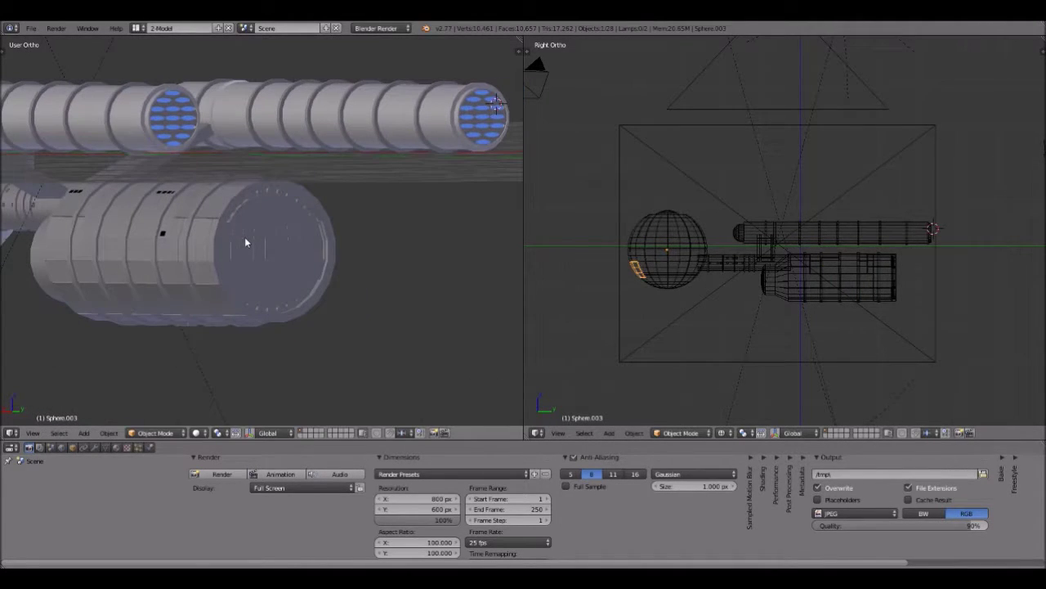
{"action": "right_click", "coordinate": [245, 240]}
{"action": "key", "text": "g"}
{"action": "right_click", "coordinate": [189, 281]}
{"action": "middle_click_drag", "start_coordinate": [189, 282], "coordinate": [240, 312]}
{"action": "right_click_drag", "start_coordinate": [227, 265], "coordinate": [196, 145]}
Step: Examine the whole starship from the front, from the side and from above the rear
{"action": "scroll", "coordinate": [186, 238], "scroll_direction": "down", "scroll_amount": 2}
{"action": "middle_click_drag", "start_coordinate": [186, 237], "coordinate": [227, 140]}
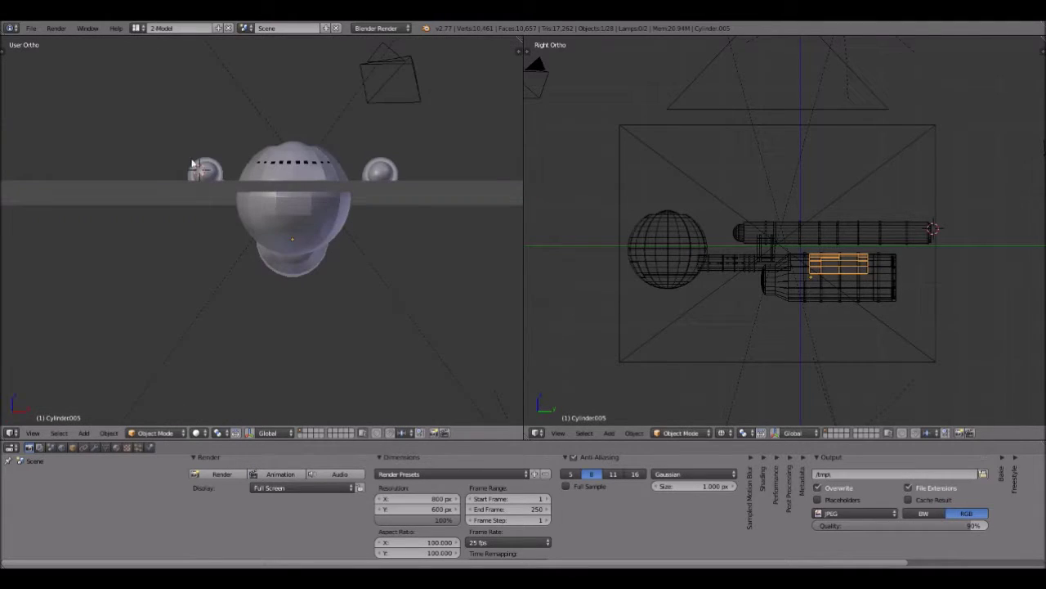
{"action": "middle_click_drag", "start_coordinate": [363, 257], "coordinate": [323, 222]}
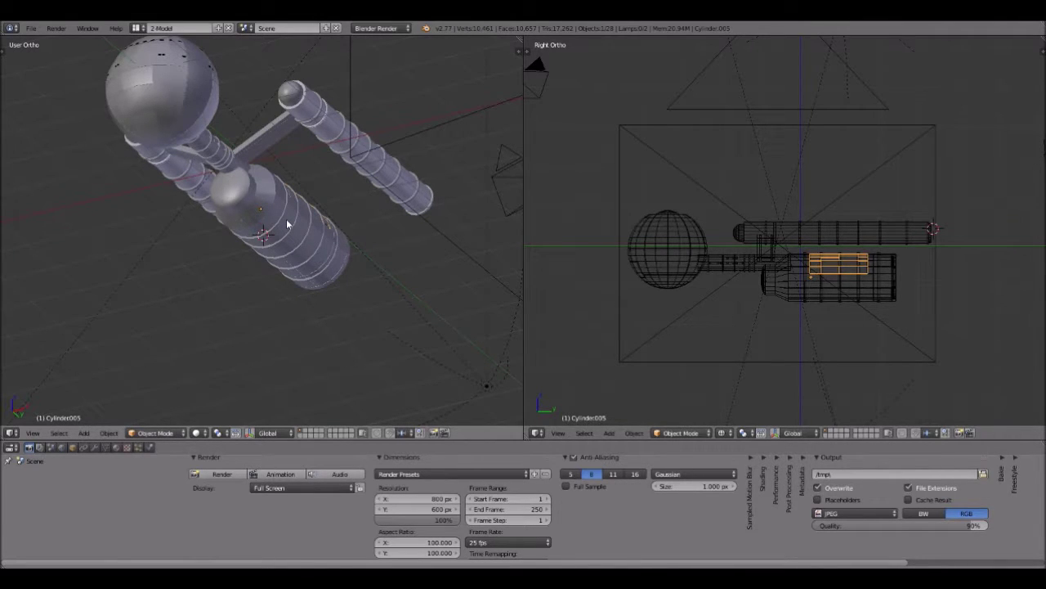
{"action": "middle_click_drag", "start_coordinate": [364, 252], "coordinate": [110, 175]}
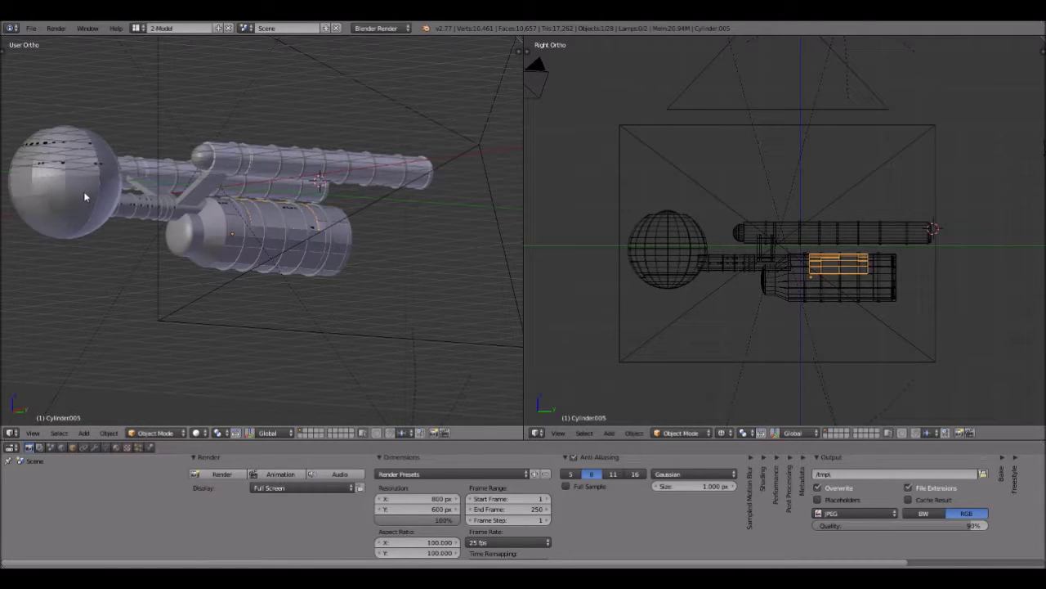
{"action": "middle_click_drag", "start_coordinate": [352, 228], "coordinate": [201, 199]}
{"action": "middle_click_drag", "start_coordinate": [245, 285], "coordinate": [409, 285]}
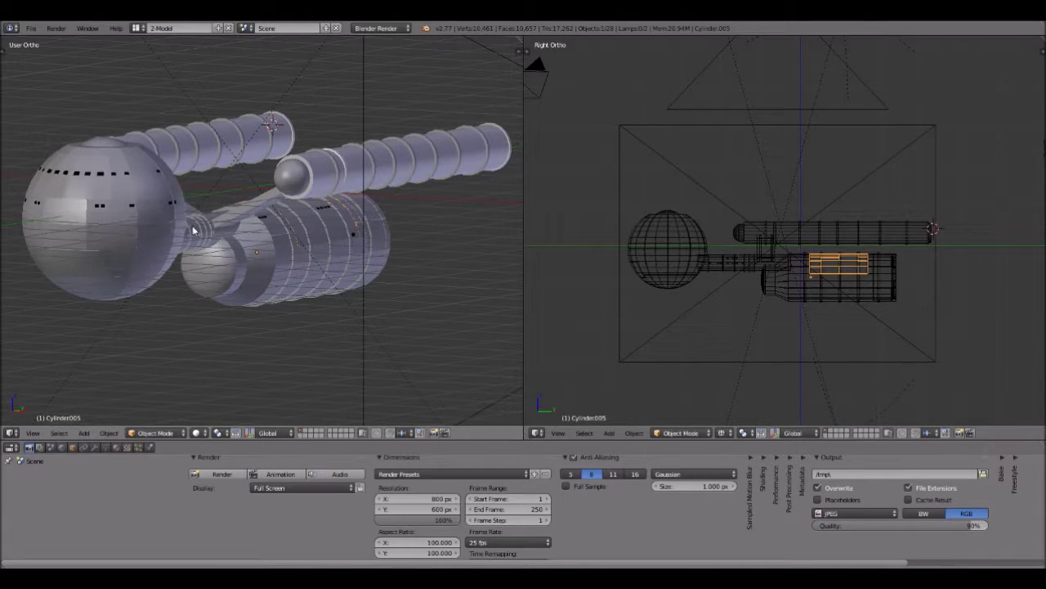
{"action": "mouse_move", "coordinate": [217, 258]}
{"action": "middle_mouse_down"}
{"action": "mouse_move", "coordinate": [155, 275]}
{"action": "mouse_move", "coordinate": [109, 244]}
{"action": "mouse_move", "coordinate": [232, 276]}
{"action": "mouse_move", "coordinate": [197, 333]}
{"action": "mouse_move", "coordinate": [204, 261]}
{"action": "middle_mouse_up"}
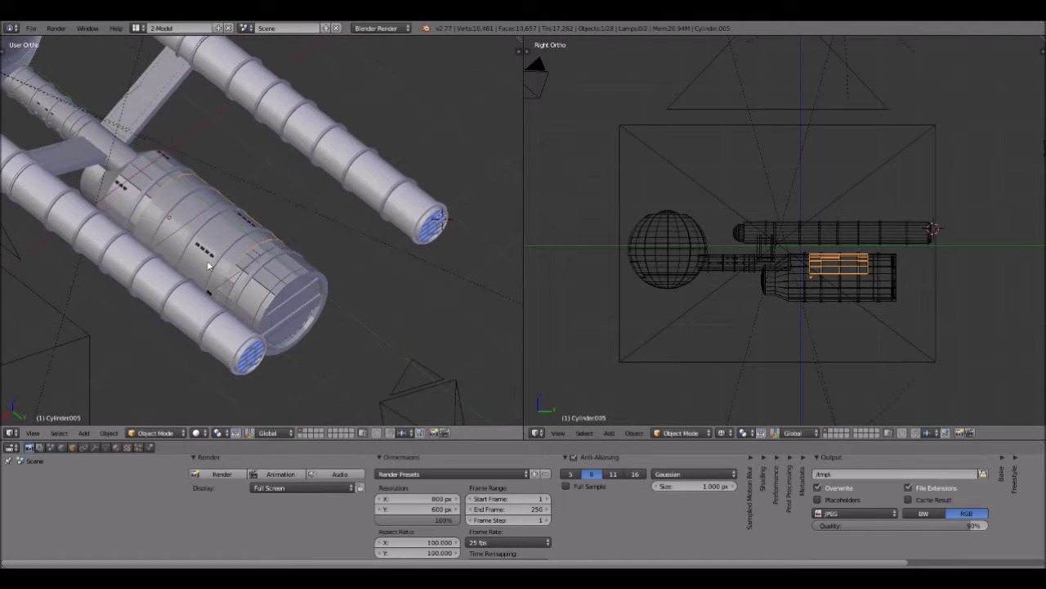
Step: Try pulling the rear door panel out of the secondary hull's end
{"action": "key", "text": "g"}
{"action": "right_click", "coordinate": [291, 306]}
{"action": "right_click", "coordinate": [292, 306]}
{"action": "key", "text": "g"}
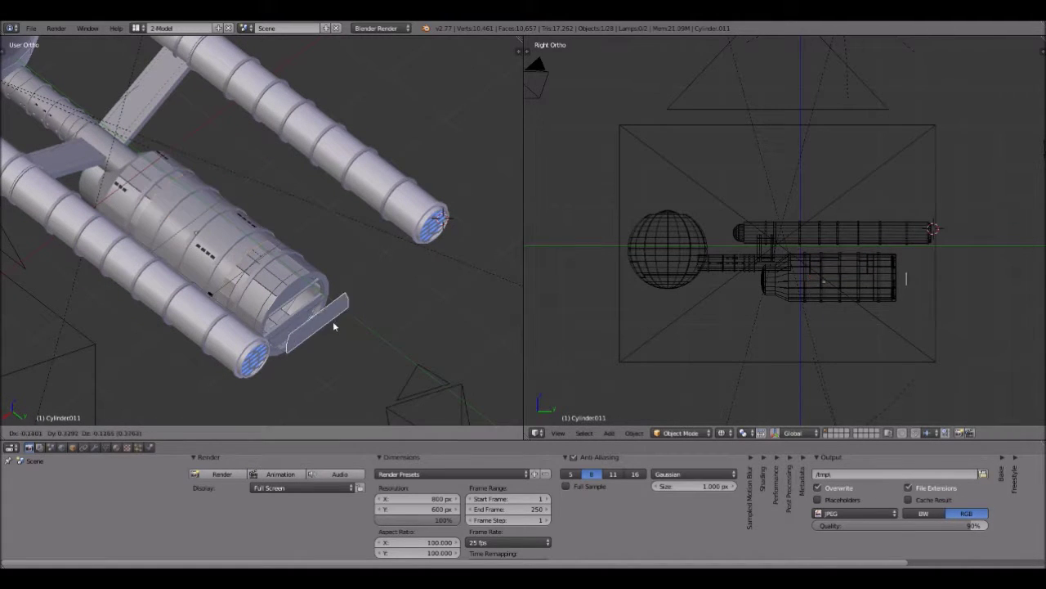
{"action": "right_click", "coordinate": [352, 329]}
{"action": "middle_click_drag", "start_coordinate": [352, 328], "coordinate": [233, 297]}
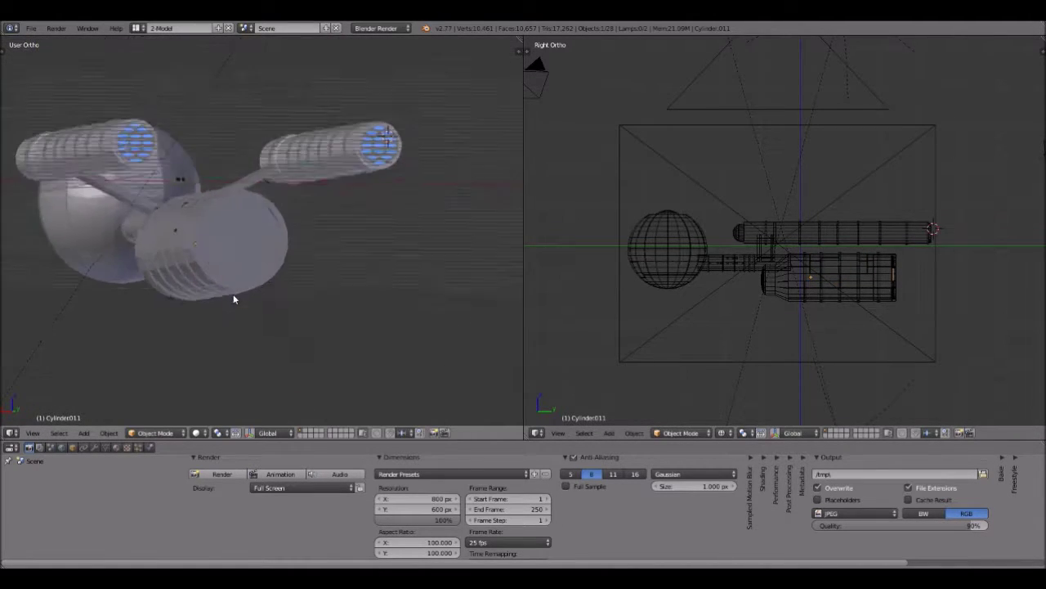
Step: Examine the secondary hull's rear face and try moving its door panel sideways to expose the hull's interior
{"action": "scroll", "coordinate": [235, 300], "scroll_direction": "up", "scroll_amount": 4}
{"action": "scroll", "coordinate": [202, 250], "scroll_direction": "down", "scroll_amount": 3}
{"action": "middle_click_drag", "start_coordinate": [201, 253], "coordinate": [211, 228]}
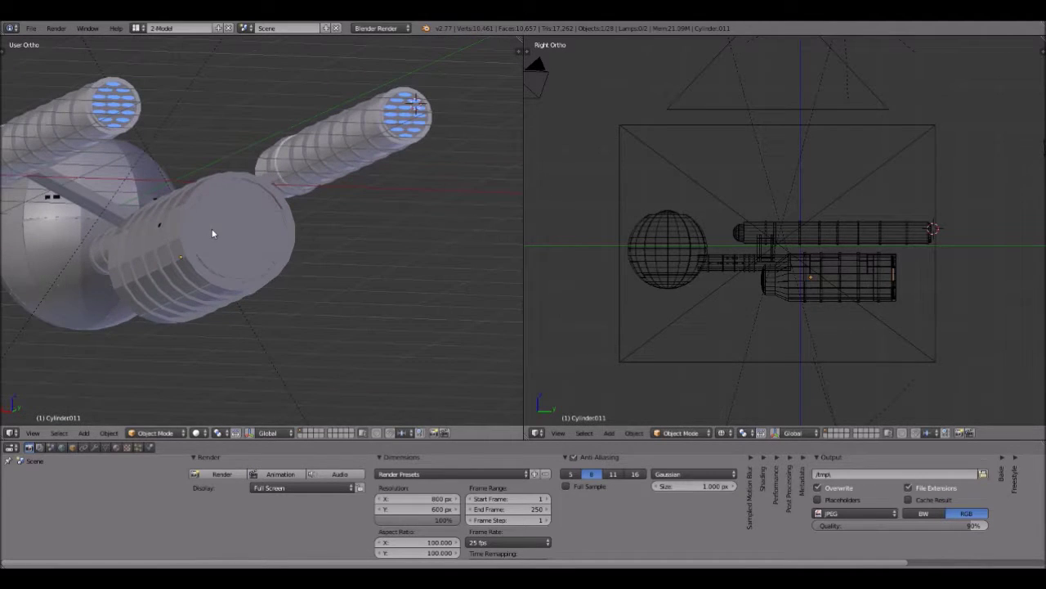
{"action": "right_click", "coordinate": [211, 228]}
{"action": "key", "text": "g"}
{"action": "right_click", "coordinate": [234, 232]}
{"action": "right_click", "coordinate": [238, 230]}
{"action": "key", "text": "g"}
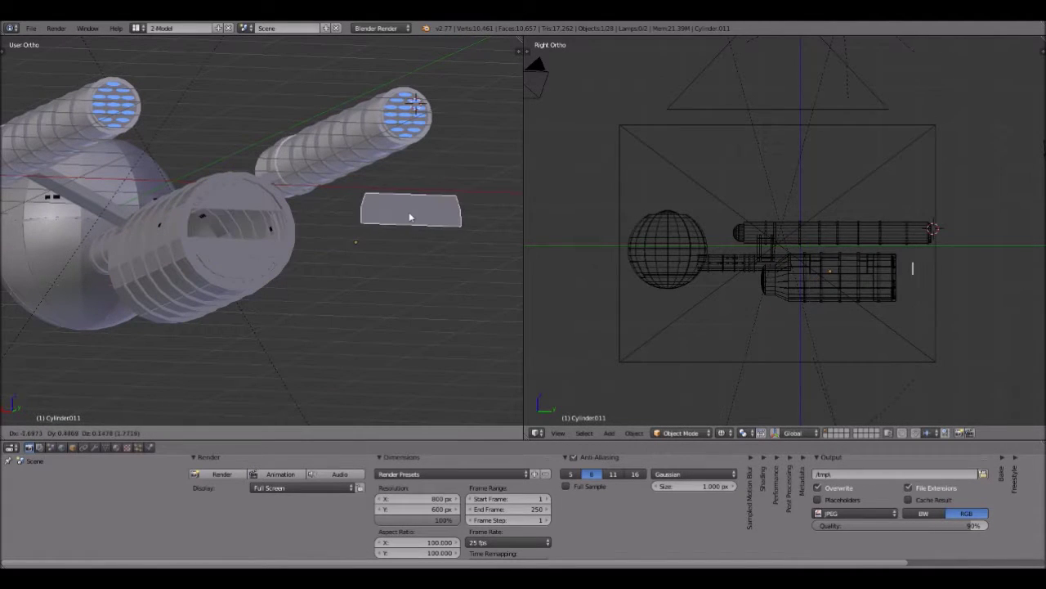
{"action": "right_click", "coordinate": [410, 216]}
Step: Try lifting the curved windowed top panel off the secondary hull
{"action": "middle_click_drag", "start_coordinate": [168, 242], "coordinate": [224, 313]}
{"action": "middle_click_drag", "start_coordinate": [234, 270], "coordinate": [242, 261]}
{"action": "right_click", "coordinate": [242, 257]}
{"action": "key", "text": "g"}
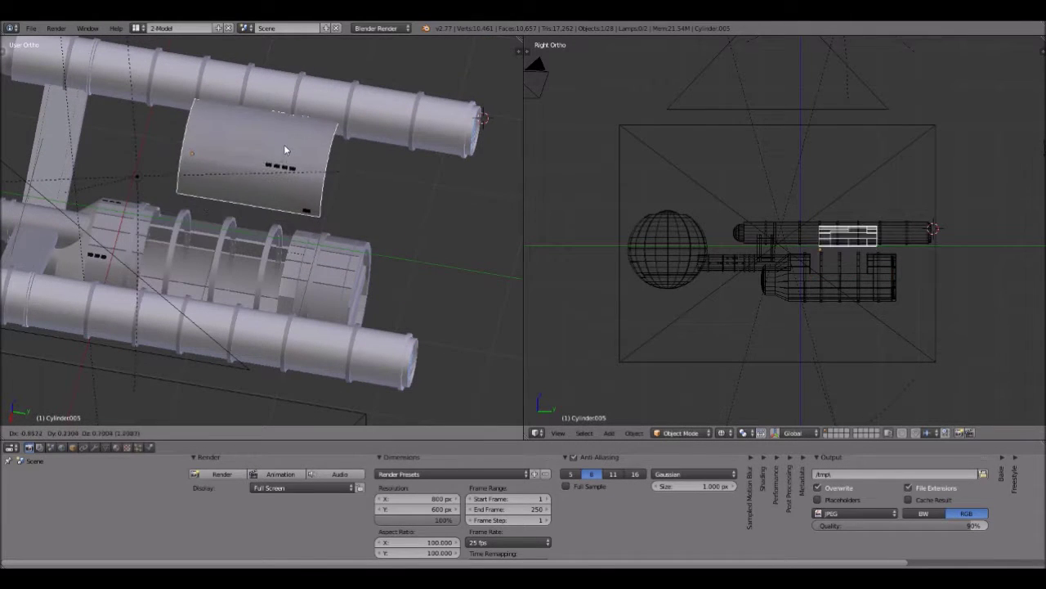
{"action": "left_click", "coordinate": [147, 261]}
Step: Try lifting the windowed upper front panel off the sphere
{"action": "middle_click_drag", "start_coordinate": [147, 261], "coordinate": [254, 234]}
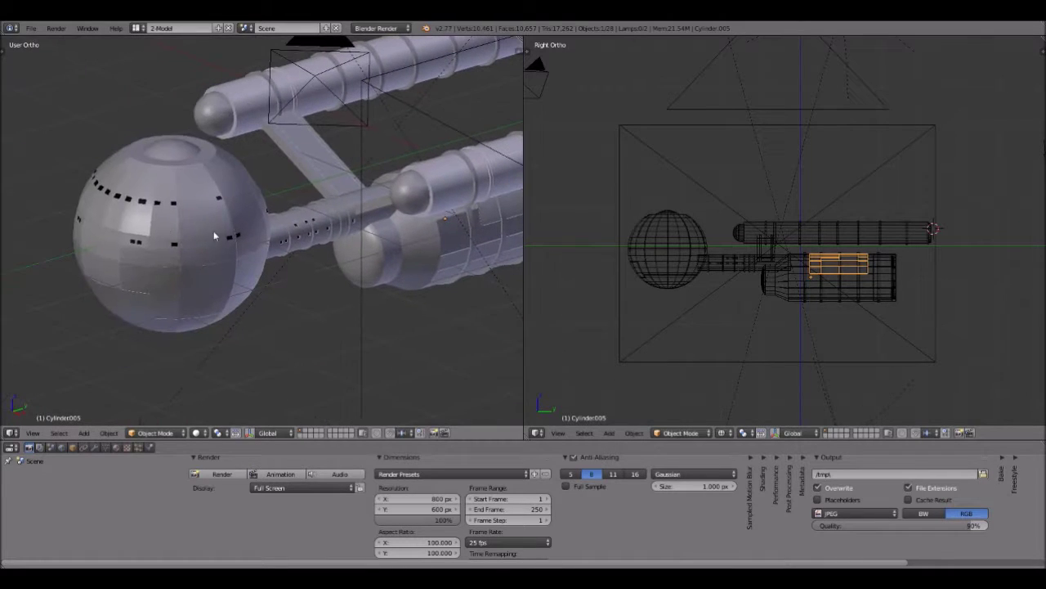
{"action": "right_click", "coordinate": [130, 222]}
{"action": "key", "text": "g"}
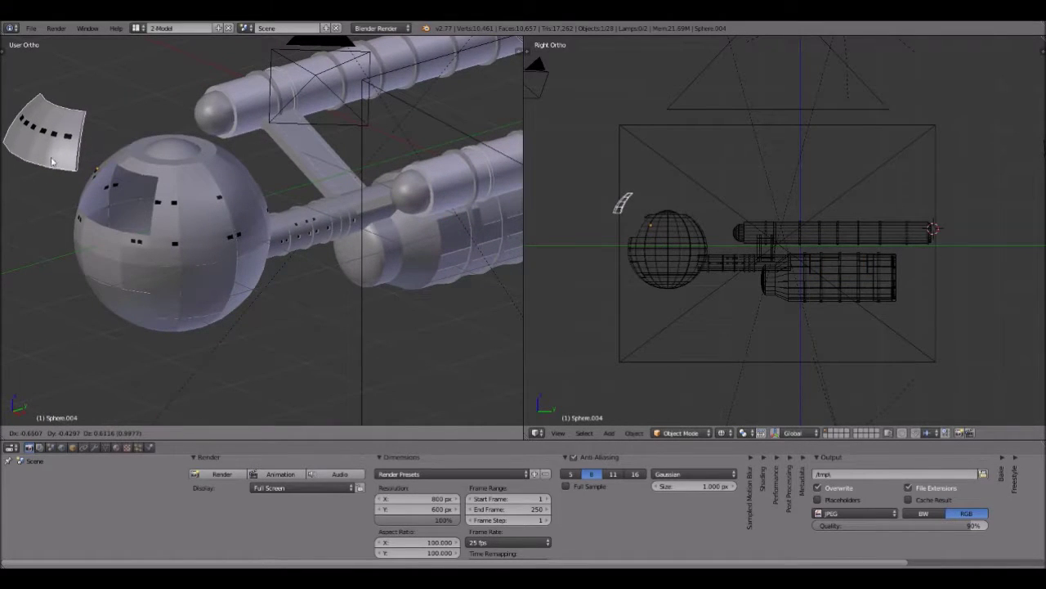
{"action": "right_click", "coordinate": [114, 284]}
Step: Try moving the sphere's main shell and pulling its lower front panel out of the sphere
{"action": "middle_click_drag", "start_coordinate": [115, 284], "coordinate": [311, 149]}
{"action": "right_click", "coordinate": [311, 150]}
{"action": "key", "text": "g"}
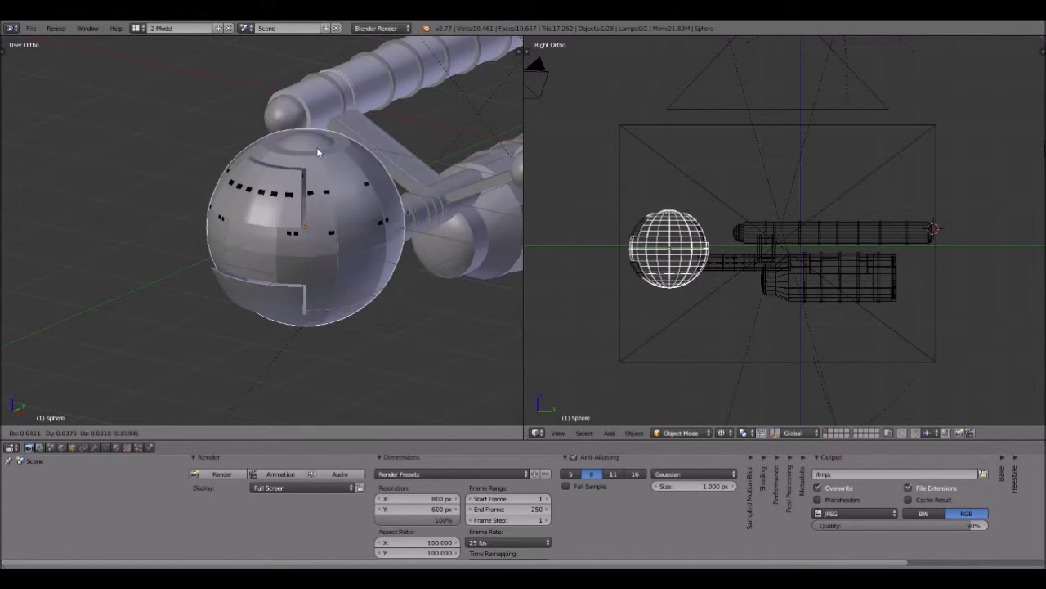
{"action": "right_click", "coordinate": [281, 296]}
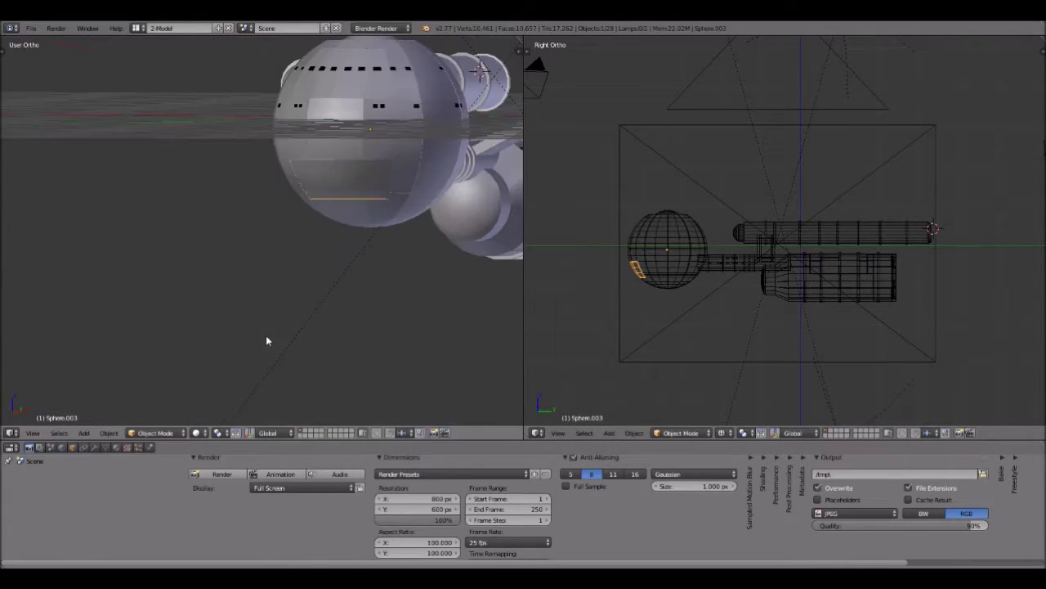
{"action": "key", "text": "g"}
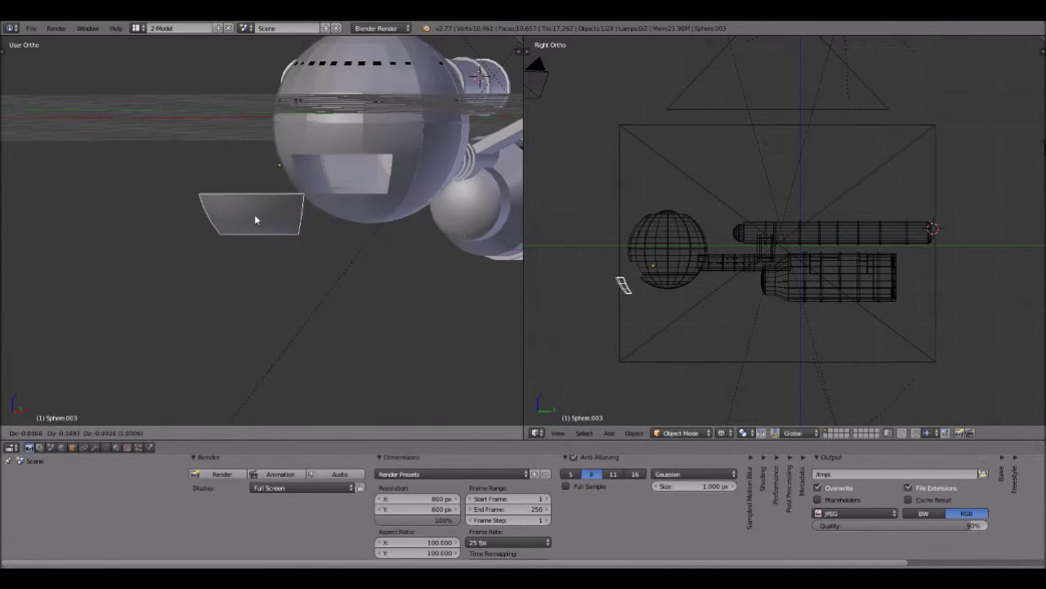
{"action": "left_click", "coordinate": [342, 179]}
Step: Try shifting the sphere's main shell forward, away from its upper rear panel
{"action": "middle_click_drag", "start_coordinate": [342, 178], "coordinate": [241, 280]}
{"action": "middle_click_drag", "start_coordinate": [170, 277], "coordinate": [178, 250]}
{"action": "right_click", "coordinate": [178, 250]}
{"action": "key", "text": "g"}
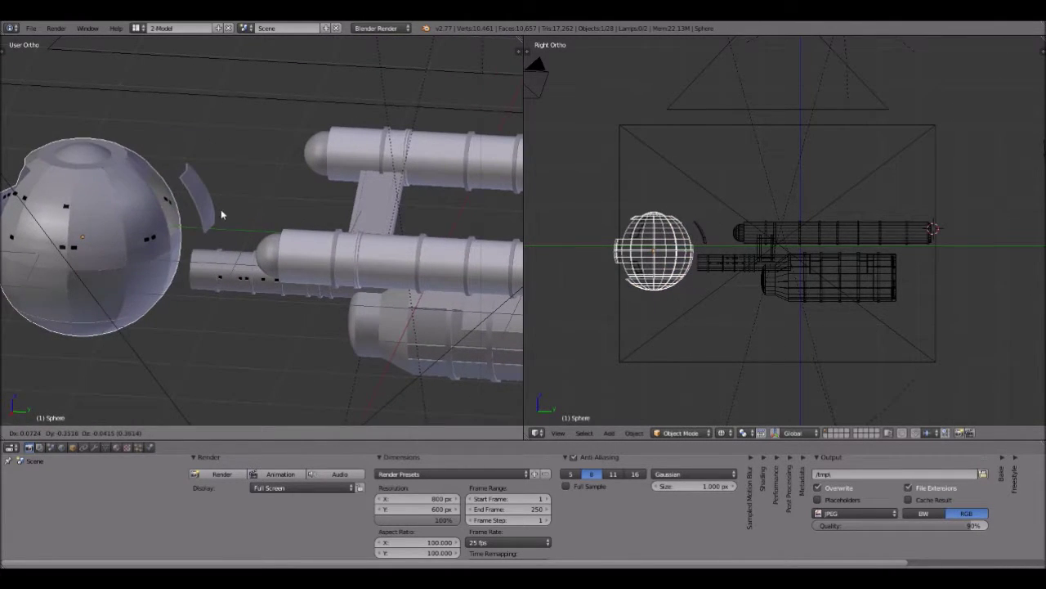
{"action": "right_click", "coordinate": [220, 211]}
Step: Try lifting the upper rear panel off the sphere and examine the ship from behind
{"action": "middle_click_drag", "start_coordinate": [220, 210], "coordinate": [159, 257]}
{"action": "middle_click_drag", "start_coordinate": [104, 211], "coordinate": [92, 219]}
{"action": "right_click", "coordinate": [93, 219]}
{"action": "key", "text": "g"}
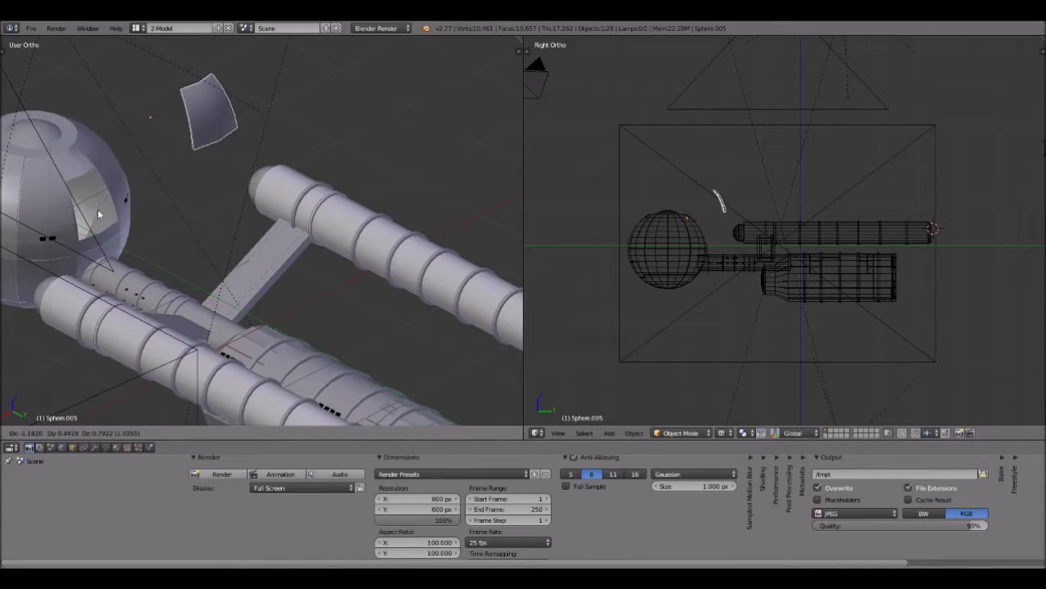
{"action": "right_click", "coordinate": [60, 290]}
{"action": "scroll", "coordinate": [83, 290], "scroll_direction": "down", "scroll_amount": 2}
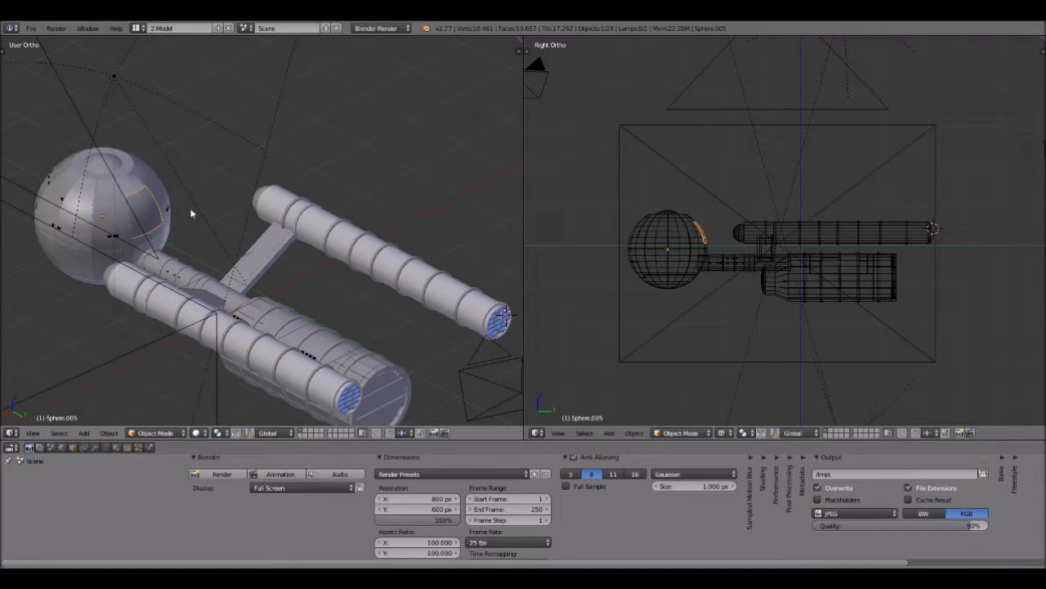
{"action": "middle_click_drag", "start_coordinate": [209, 301], "coordinate": [194, 311]}
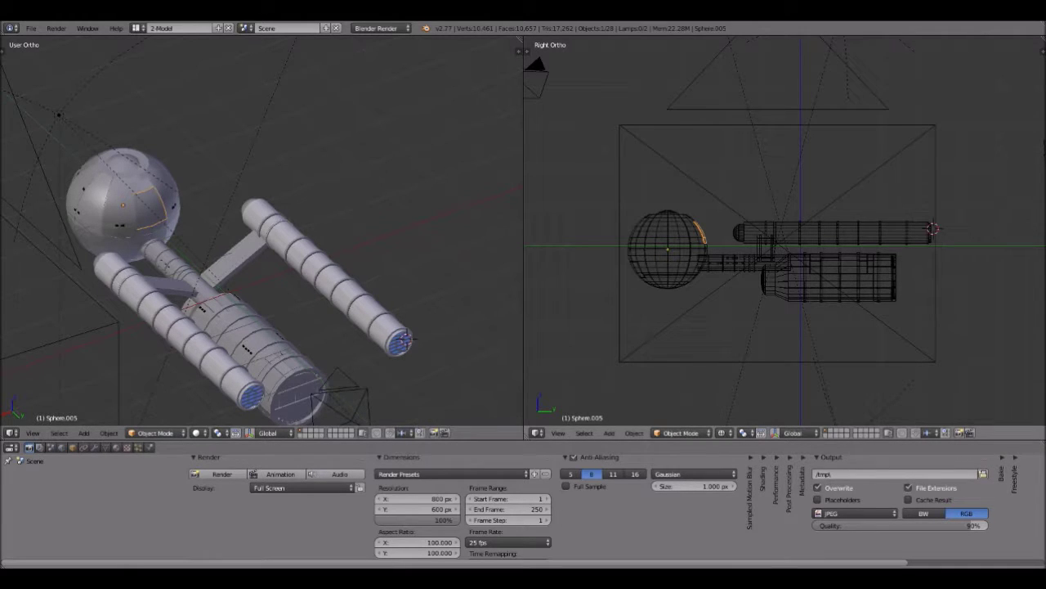
{"action": "middle_click_drag", "start_coordinate": [189, 329], "coordinate": [186, 283]}
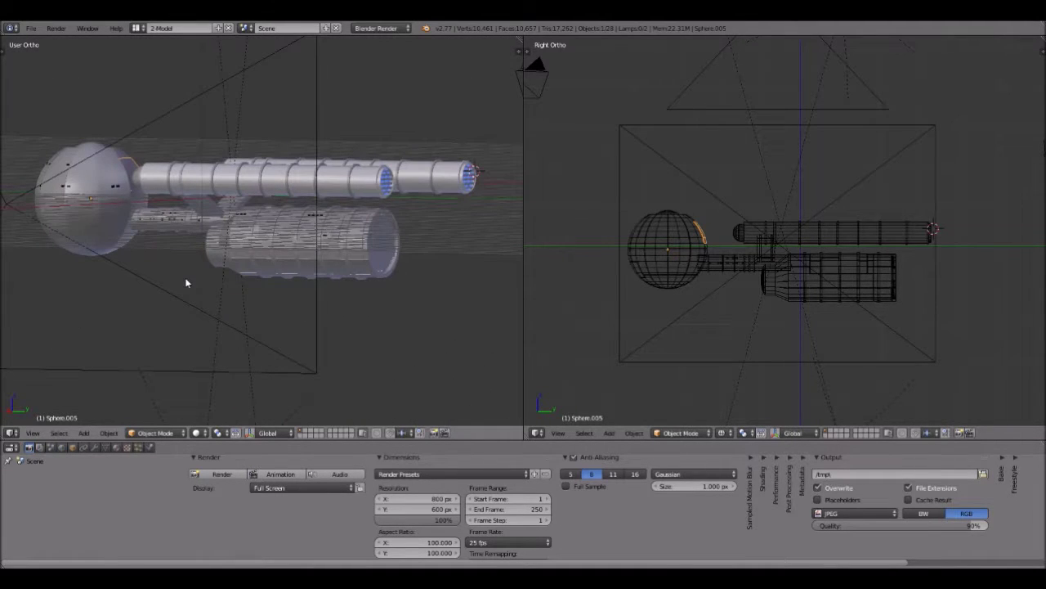
Step: Try shifting a part of the secondary hull and pulling the ribbed door panel out of its rear end
{"action": "middle_click_drag", "start_coordinate": [327, 226], "coordinate": [205, 331]}
{"action": "scroll", "coordinate": [290, 321], "scroll_direction": "up", "scroll_amount": 5}
{"action": "right_click", "coordinate": [209, 281]}
{"action": "key", "text": "g"}
{"action": "left_click", "coordinate": [245, 287]}
{"action": "middle_click_drag", "start_coordinate": [384, 147], "coordinate": [379, 199]}
{"action": "right_click_drag", "start_coordinate": [378, 198], "coordinate": [424, 211]}
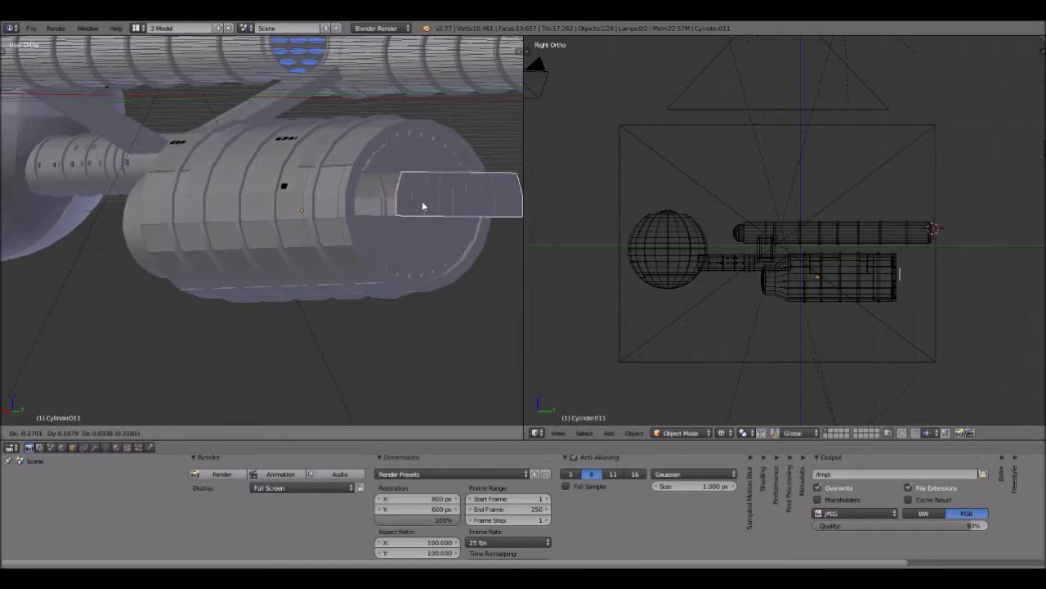
{"action": "left_click", "coordinate": [423, 207]}
{"action": "middle_click_drag", "start_coordinate": [423, 207], "coordinate": [410, 244]}
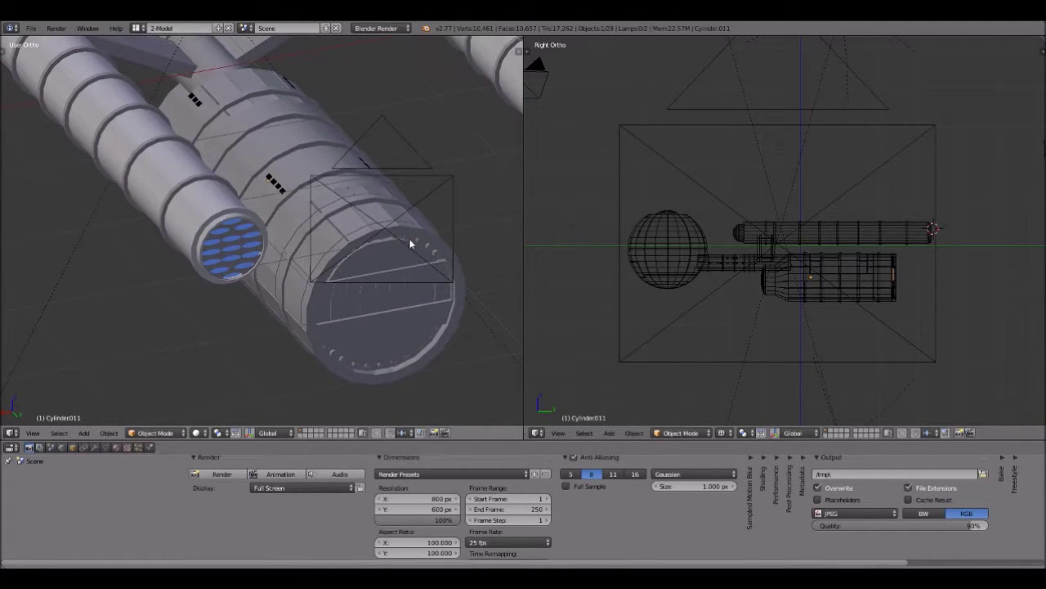
Step: Try moving the set of raised rings off the secondary hull
{"action": "right_click", "coordinate": [285, 147]}
{"action": "key", "text": "g"}
{"action": "left_click", "coordinate": [275, 248]}
{"action": "middle_click_drag", "start_coordinate": [276, 249], "coordinate": [229, 250]}
{"action": "middle_click_drag", "start_coordinate": [360, 248], "coordinate": [282, 260]}
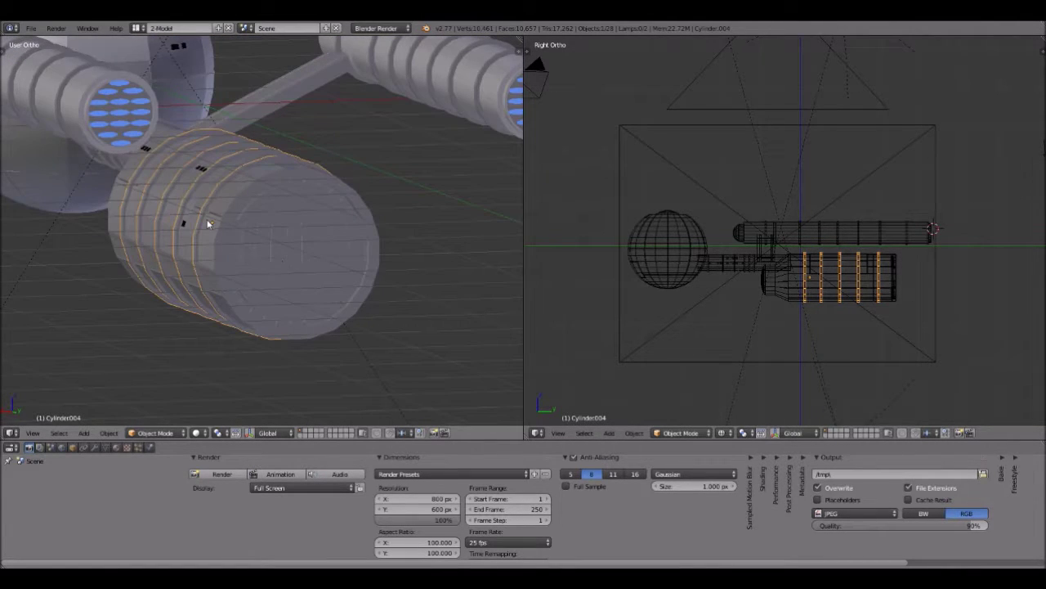
{"action": "middle_click_drag", "start_coordinate": [206, 220], "coordinate": [213, 228]}
{"action": "middle_click_drag", "start_coordinate": [118, 163], "coordinate": [119, 168]}
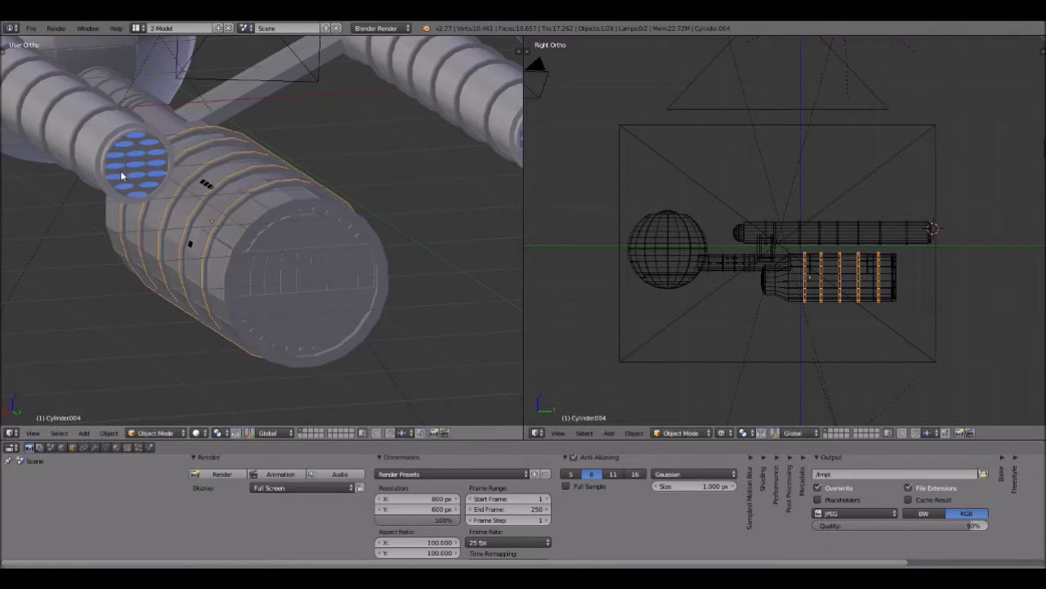
Step: Try pulling the perforated grille off the nacelle's rear end to expose the blue surface behind it
{"action": "right_click", "coordinate": [119, 171]}
{"action": "key", "text": "g"}
{"action": "right_click", "coordinate": [144, 170]}
{"action": "mouse_move", "coordinate": [145, 171]}
{"action": "right_mouse_down"}
{"action": "mouse_move", "coordinate": [204, 199]}
{"action": "mouse_move", "coordinate": [125, 177]}
{"action": "right_mouse_up"}
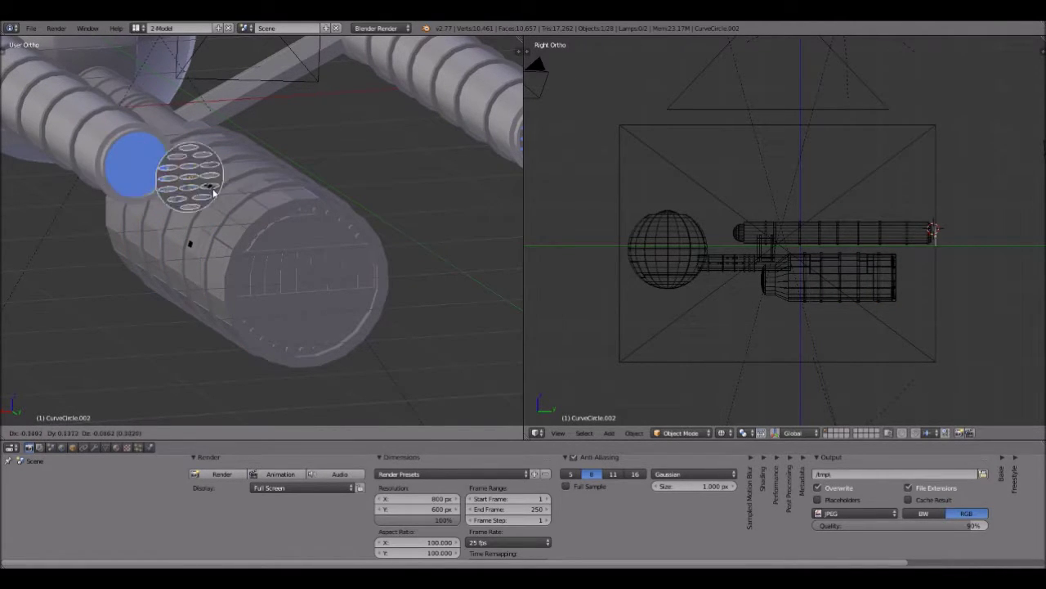
{"action": "right_click", "coordinate": [133, 191]}
Step: Set the shaded view to the right side and examine the windowed connecting neck, its rings and the sphere
{"action": "scroll", "coordinate": [99, 257], "scroll_direction": "down", "scroll_amount": 4}
{"action": "middle_click_drag", "start_coordinate": [114, 270], "coordinate": [303, 286]}
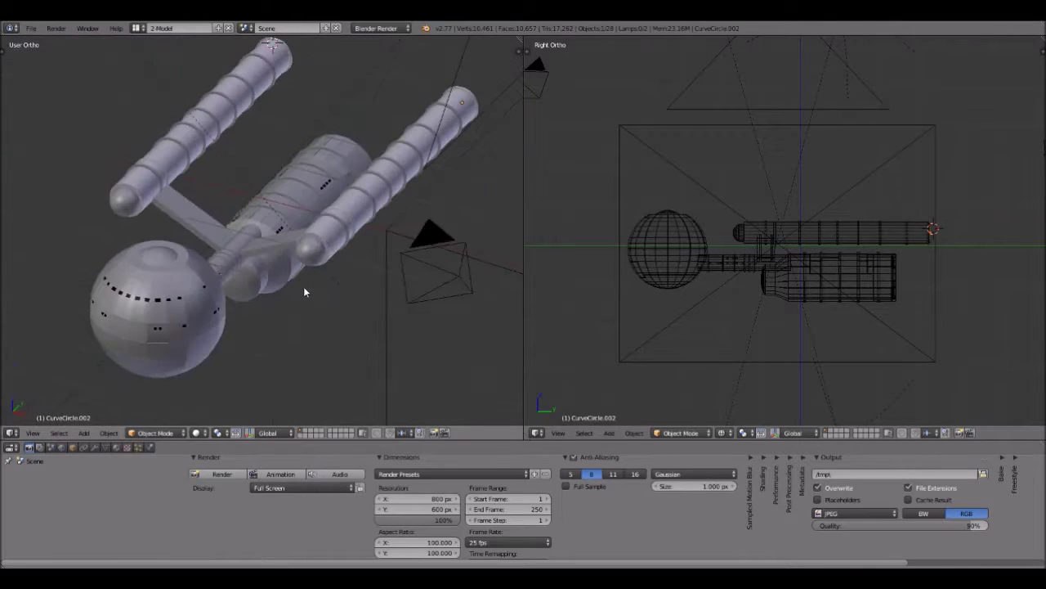
{"action": "scroll", "coordinate": [304, 286], "scroll_direction": "down", "scroll_amount": 1}
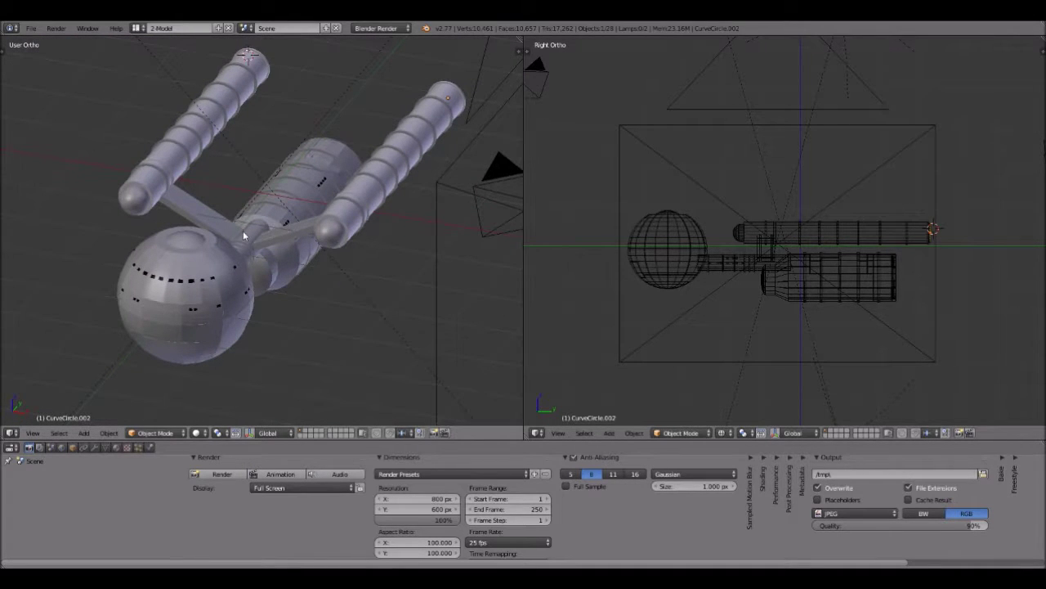
{"action": "middle_click_drag", "start_coordinate": [255, 251], "coordinate": [186, 219]}
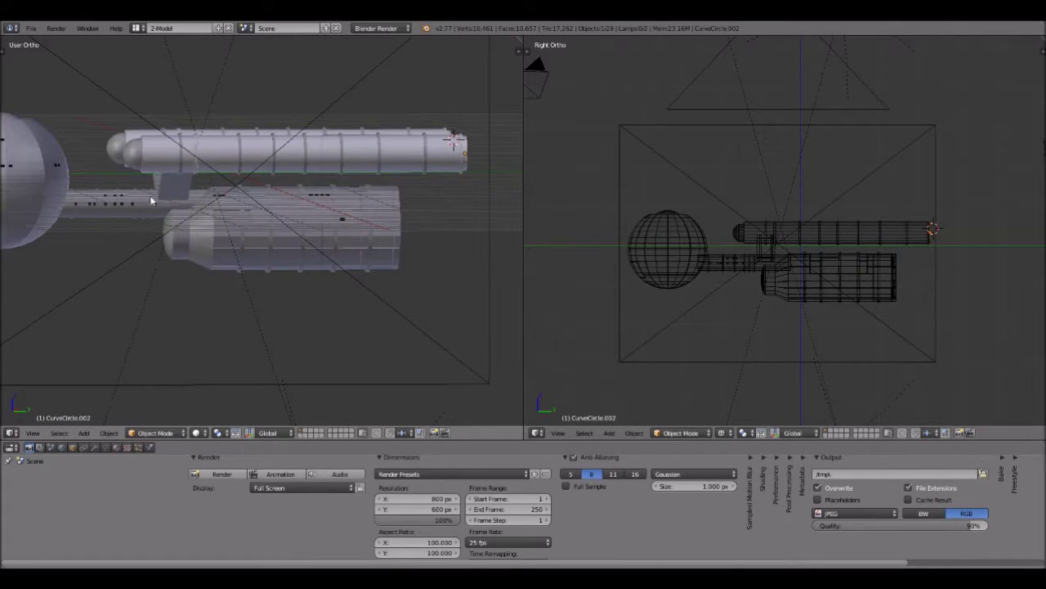
{"action": "left_click", "coordinate": [33, 432]}
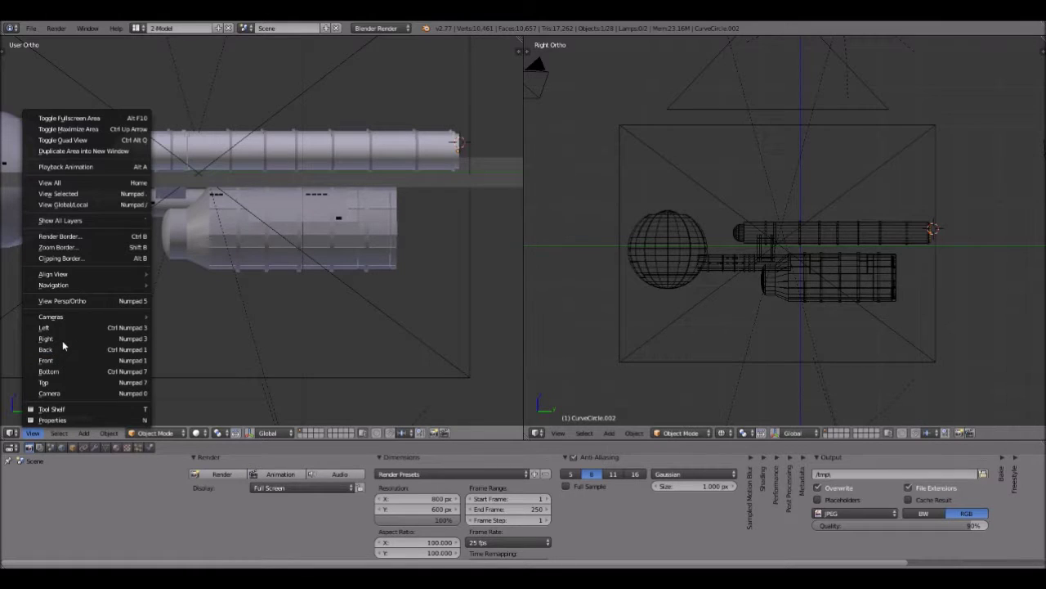
{"action": "key", "text": "Return"}
{"action": "scroll", "coordinate": [367, 329], "scroll_direction": "up", "scroll_amount": 5}
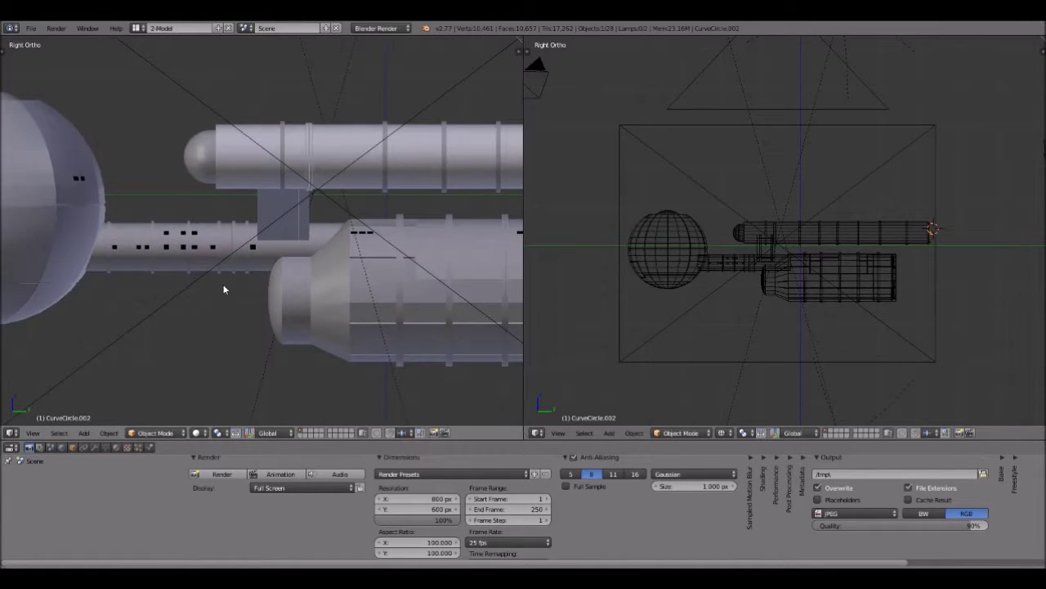
{"action": "scroll", "coordinate": [103, 297], "scroll_direction": "up", "scroll_amount": 1}
{"action": "middle_click_drag", "start_coordinate": [103, 298], "coordinate": [255, 263], "text": "shift"}
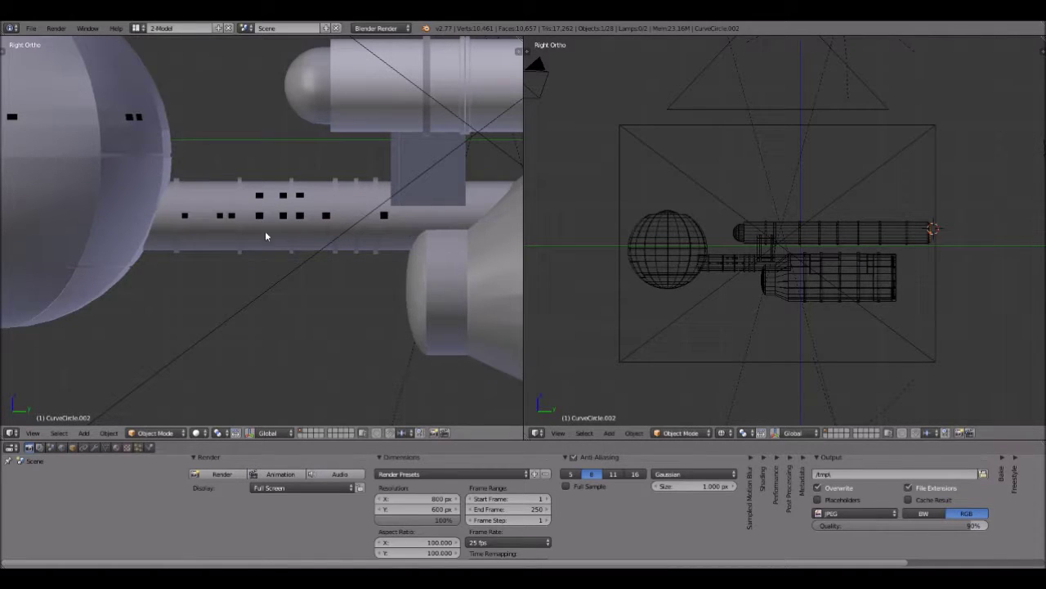
{"action": "scroll", "coordinate": [387, 270], "scroll_direction": "down", "scroll_amount": 2}
{"action": "middle_click_drag", "start_coordinate": [396, 260], "coordinate": [315, 251], "text": "shift"}
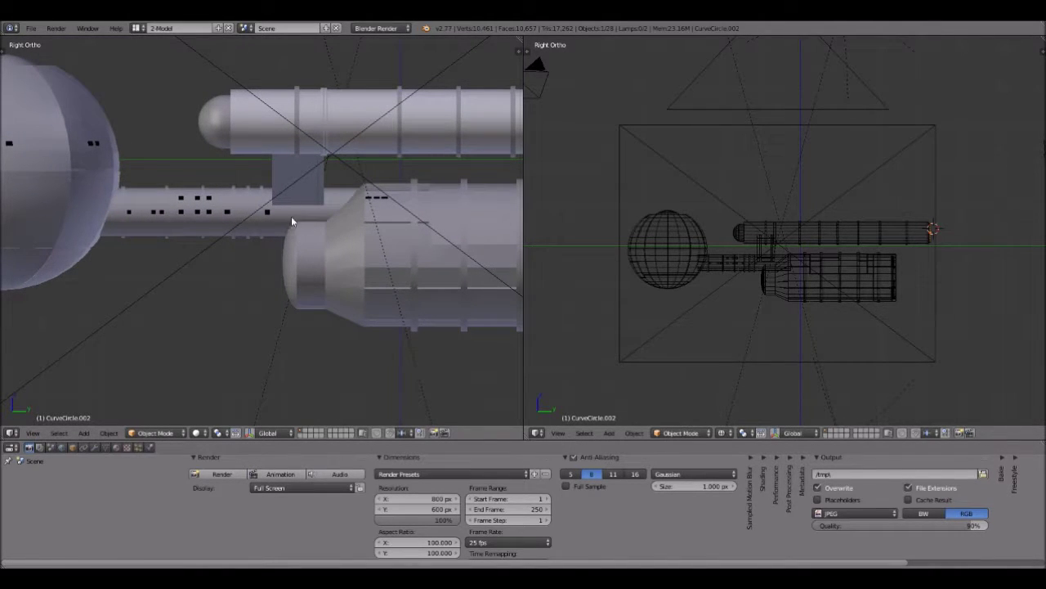
{"action": "middle_click_drag", "start_coordinate": [83, 268], "coordinate": [375, 330], "text": "shift"}
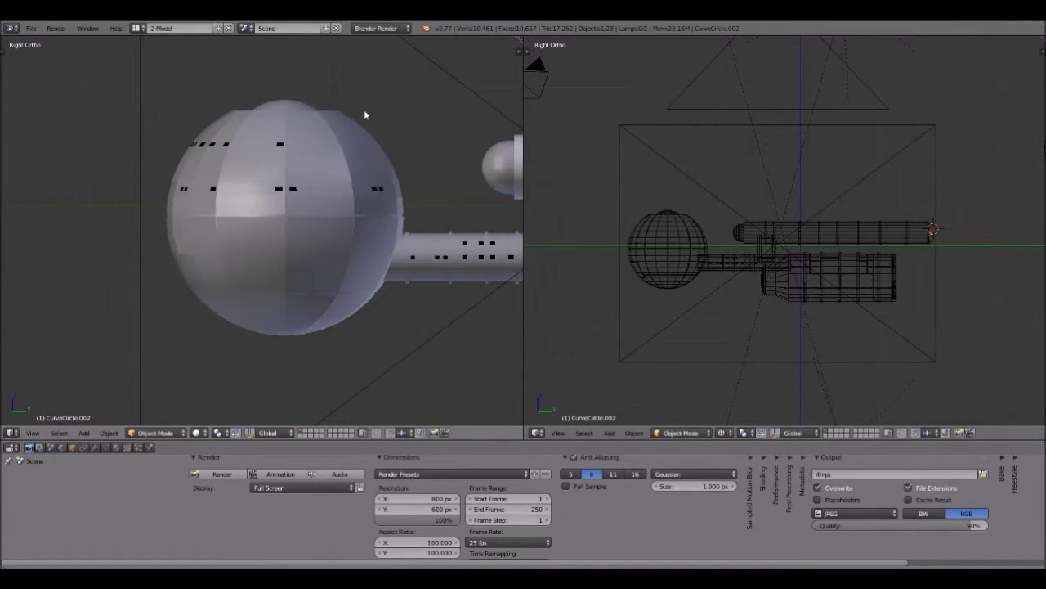
Step: Try moving the sphere's main shell in the right side view
{"action": "scroll", "coordinate": [286, 86], "scroll_direction": "up", "scroll_amount": 1}
{"action": "right_click", "coordinate": [285, 80]}
{"action": "key", "text": "g"}
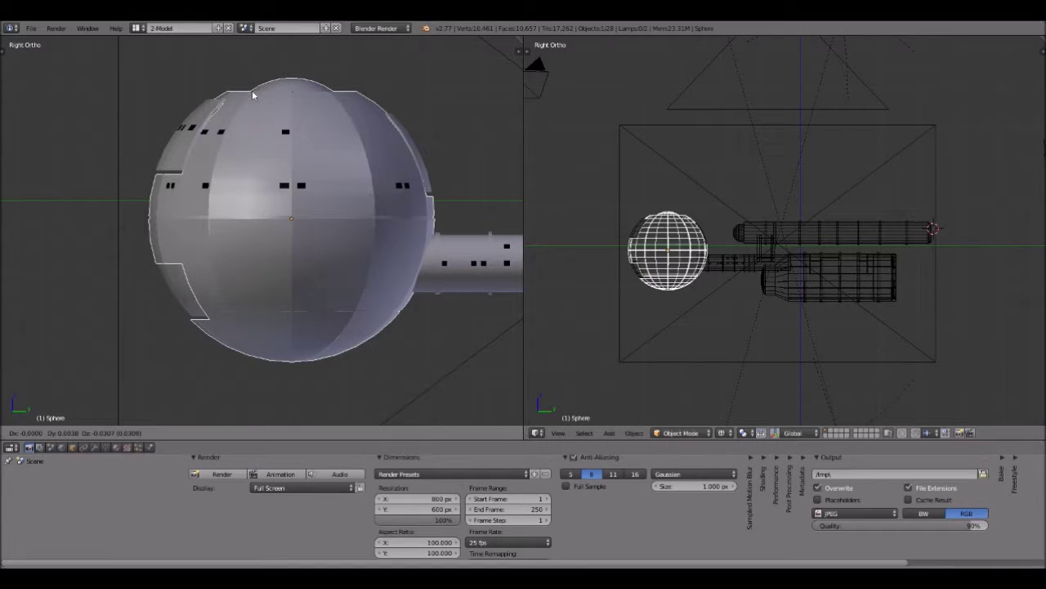
{"action": "right_click", "coordinate": [194, 114]}
Step: Try pulling the windowed upper front panel forward, away from the sphere
{"action": "right_click_drag", "start_coordinate": [193, 113], "coordinate": [106, 103]}
{"action": "right_click", "coordinate": [102, 124]}
{"action": "middle_click_drag", "start_coordinate": [103, 125], "coordinate": [154, 169]}
{"action": "right_click_drag", "start_coordinate": [206, 161], "coordinate": [101, 175]}
{"action": "right_click", "coordinate": [286, 204]}
{"action": "middle_click_drag", "start_coordinate": [285, 204], "coordinate": [182, 136]}
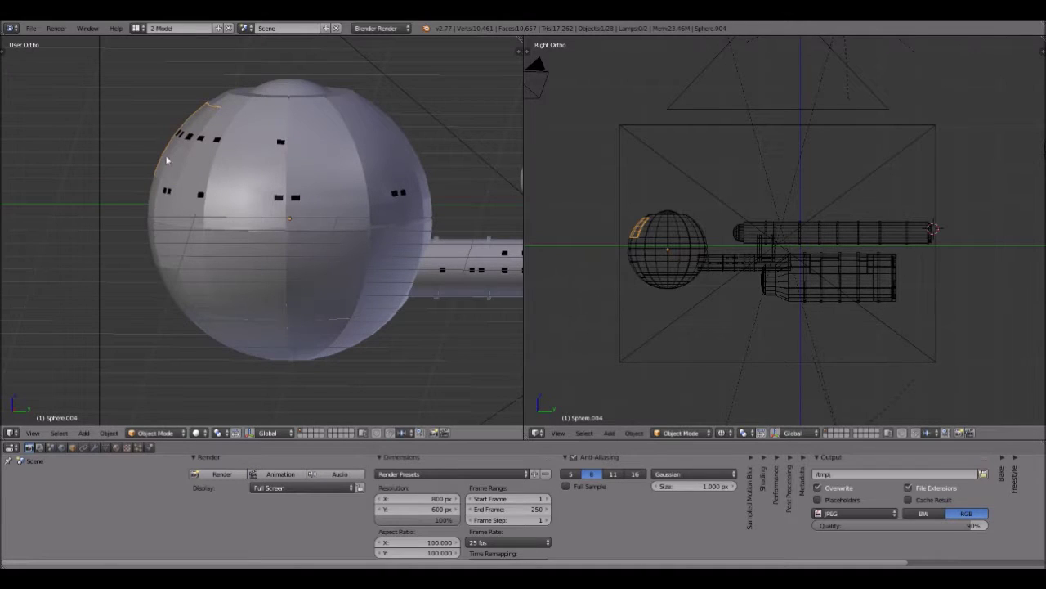
Step: Return to the right side view and try moving the secondary hull's main body away from its panels and rings
{"action": "left_click", "coordinate": [32, 432]}
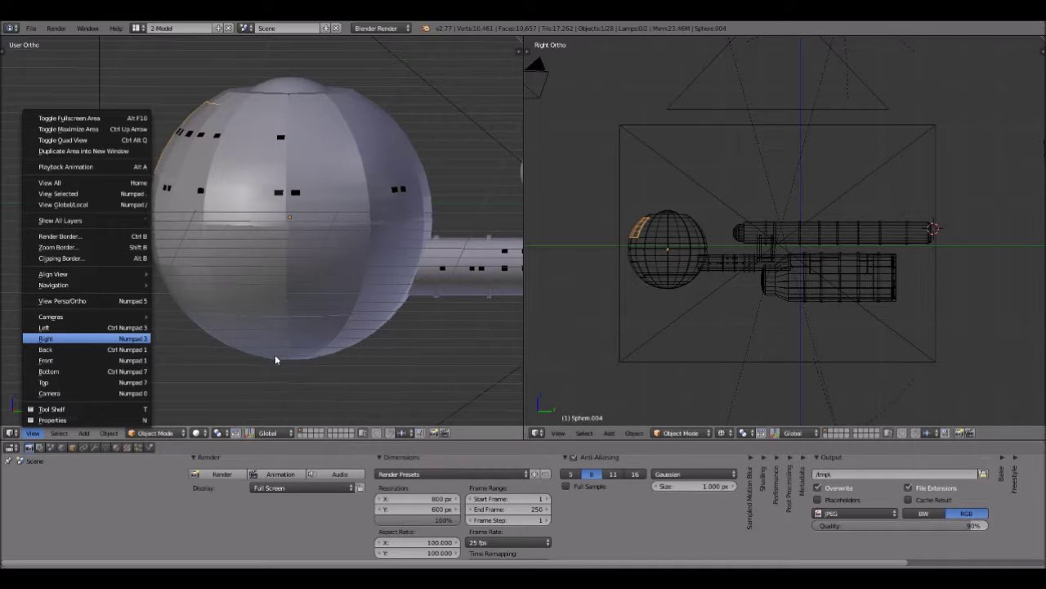
{"action": "key", "text": "Return"}
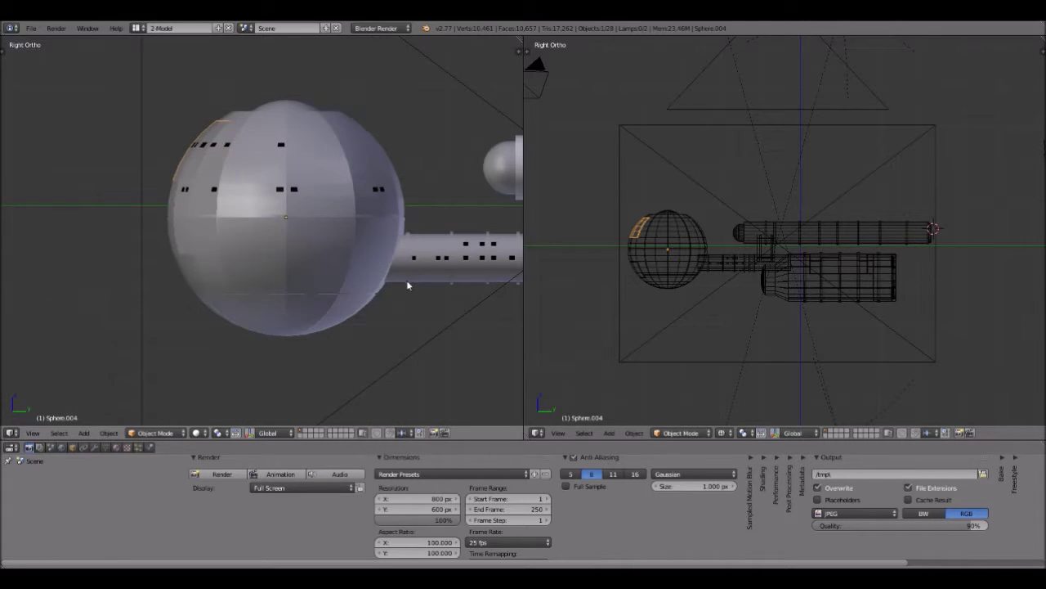
{"action": "middle_click_drag", "start_coordinate": [365, 214], "coordinate": [372, 254]}
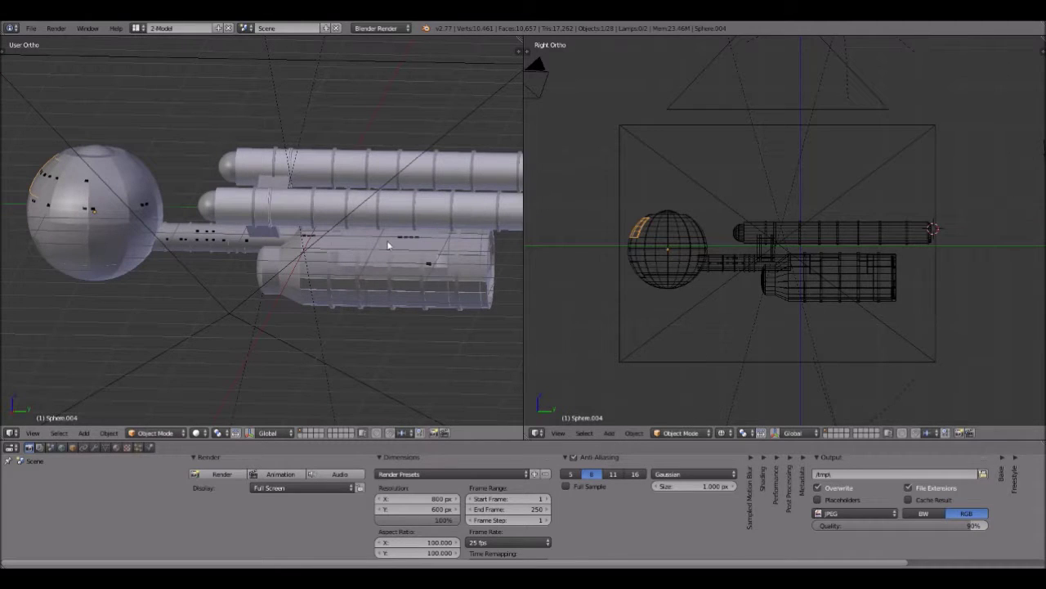
{"action": "middle_click_drag", "start_coordinate": [459, 305], "coordinate": [297, 269]}
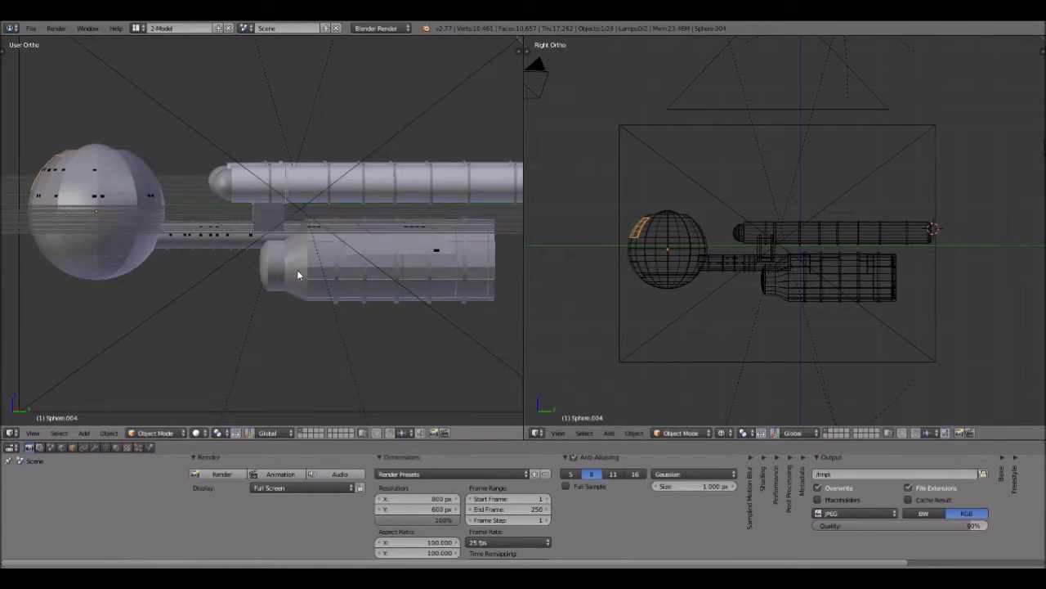
{"action": "right_click_drag", "start_coordinate": [319, 270], "coordinate": [312, 292]}
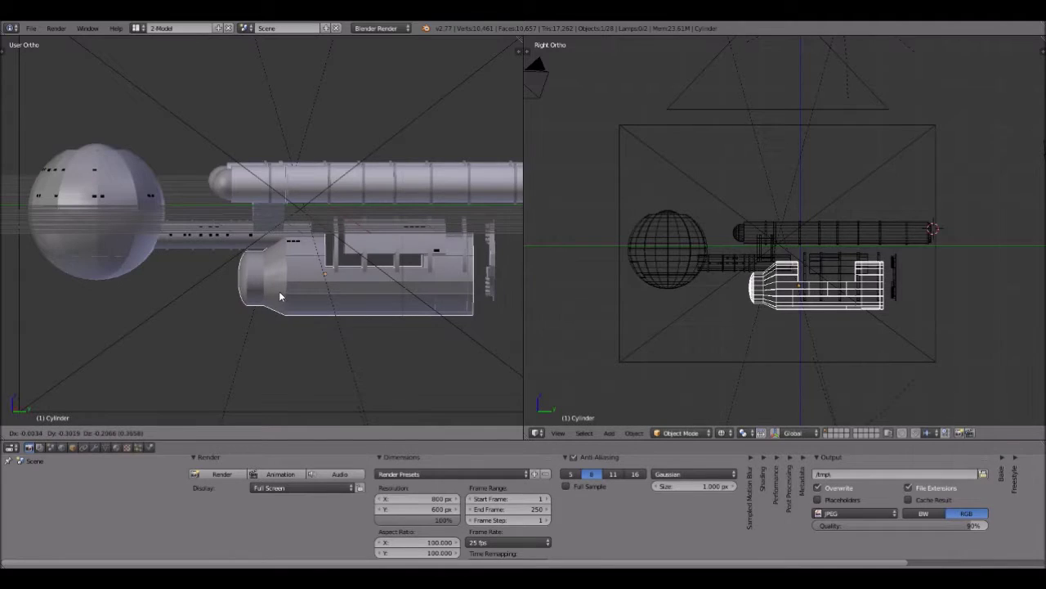
{"action": "right_click", "coordinate": [278, 292]}
Step: Try moving the ribbed door panel out of the secondary hull's rear end
{"action": "middle_click_drag", "start_coordinate": [299, 325], "coordinate": [239, 324]}
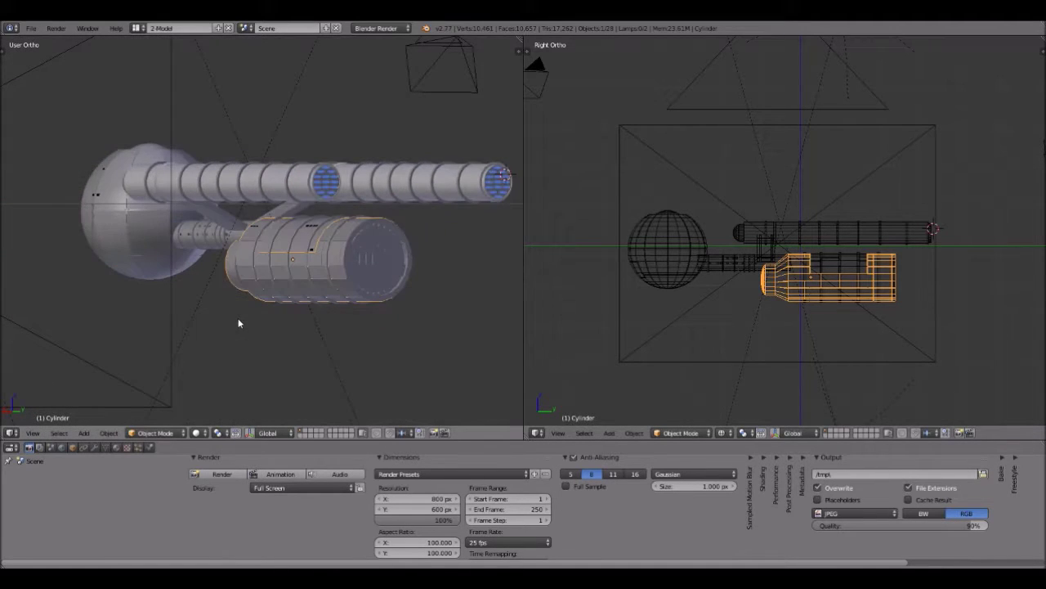
{"action": "right_click", "coordinate": [371, 250]}
{"action": "middle_click_drag", "start_coordinate": [348, 251], "coordinate": [276, 274]}
{"action": "right_click_drag", "start_coordinate": [276, 275], "coordinate": [263, 247]}
{"action": "right_click", "coordinate": [282, 258]}
{"action": "right_click", "coordinate": [262, 248]}
{"action": "middle_click_drag", "start_coordinate": [226, 324], "coordinate": [277, 323]}
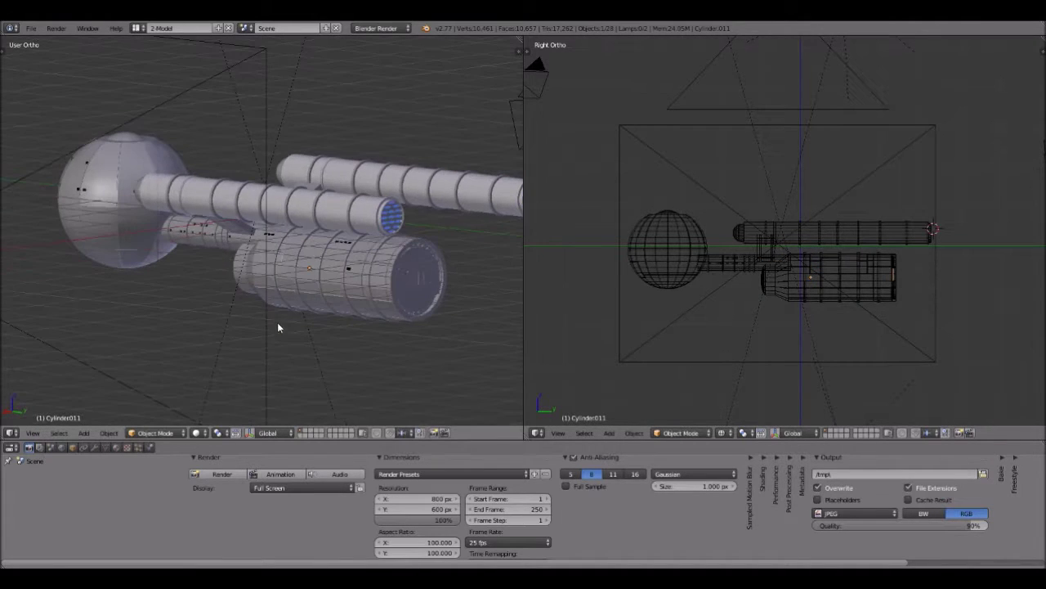
Step: Try pulling the rectangular door piece out of the secondary hull's rear face
{"action": "right_click", "coordinate": [411, 270]}
{"action": "right_click", "coordinate": [419, 272]}
{"action": "key", "text": "g"}
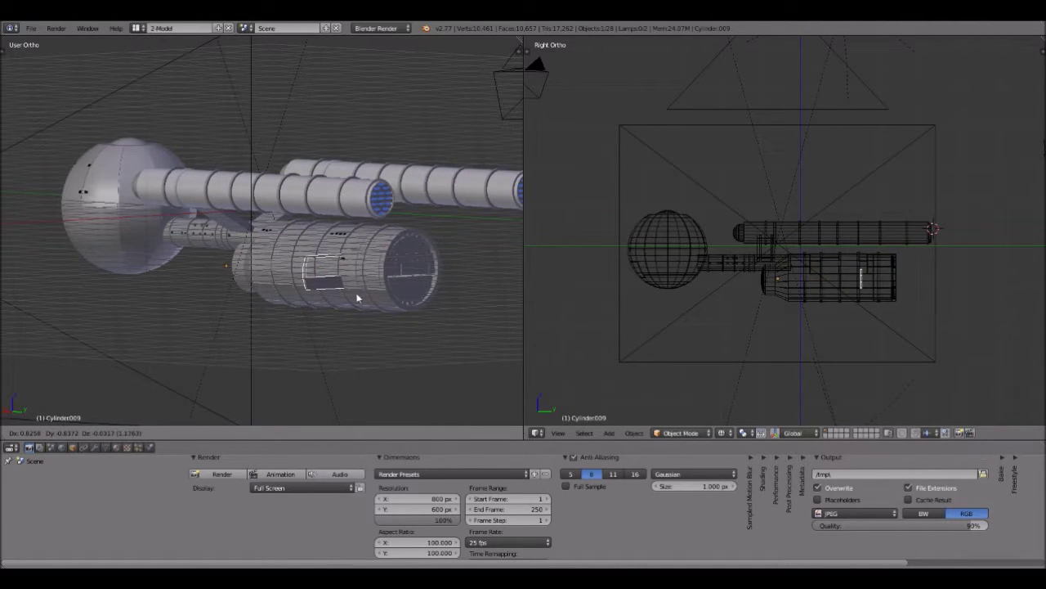
{"action": "left_click", "coordinate": [361, 297]}
{"action": "middle_click_drag", "start_coordinate": [361, 298], "coordinate": [321, 293]}
{"action": "scroll", "coordinate": [313, 329], "scroll_direction": "up", "scroll_amount": 1}
{"action": "scroll", "coordinate": [319, 300], "scroll_direction": "up", "scroll_amount": 1}
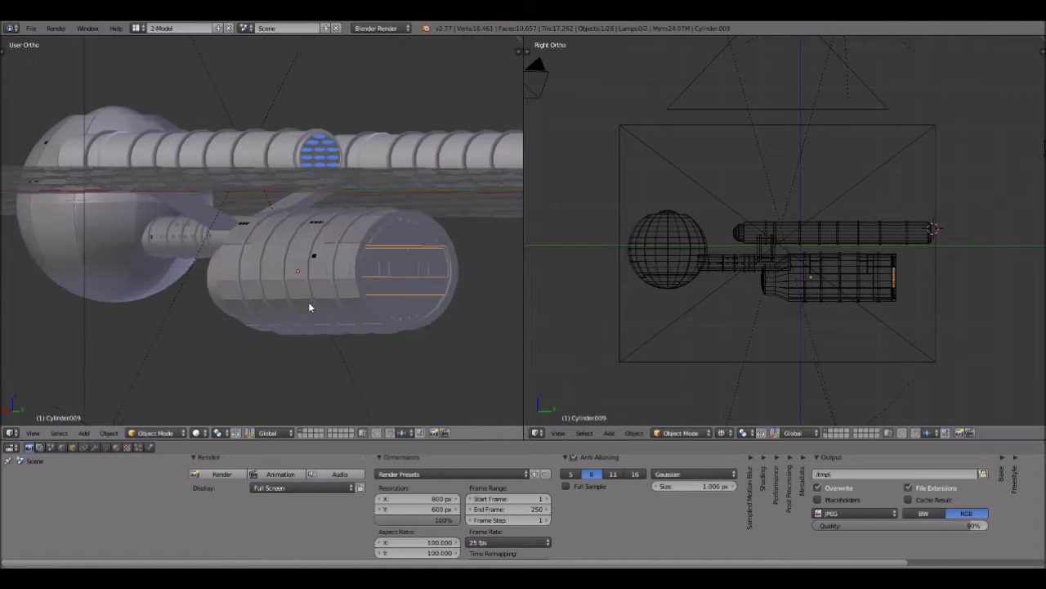
Step: Try moving the raised rings along the secondary hull and examine the ship from the front
{"action": "right_click", "coordinate": [309, 307]}
{"action": "key", "text": "g"}
{"action": "left_click", "coordinate": [217, 292]}
{"action": "middle_click_drag", "start_coordinate": [217, 292], "coordinate": [296, 236]}
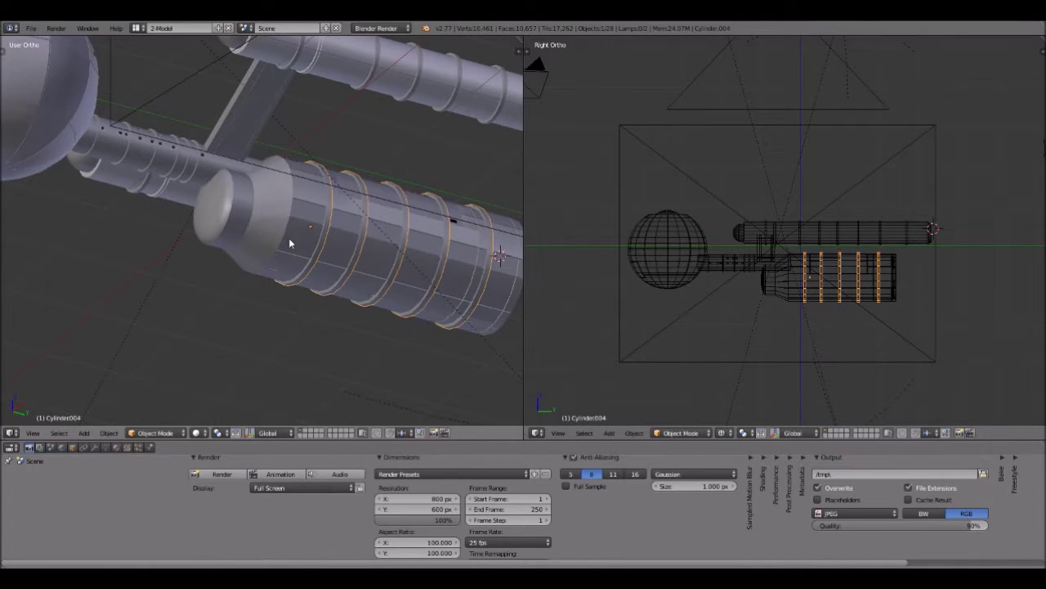
{"action": "scroll", "coordinate": [182, 161], "scroll_direction": "down", "scroll_amount": 3}
{"action": "middle_click_drag", "start_coordinate": [182, 162], "coordinate": [221, 242]}
{"action": "scroll", "coordinate": [241, 211], "scroll_direction": "up", "scroll_amount": 3}
{"action": "middle_click_drag", "start_coordinate": [376, 211], "coordinate": [304, 288]}
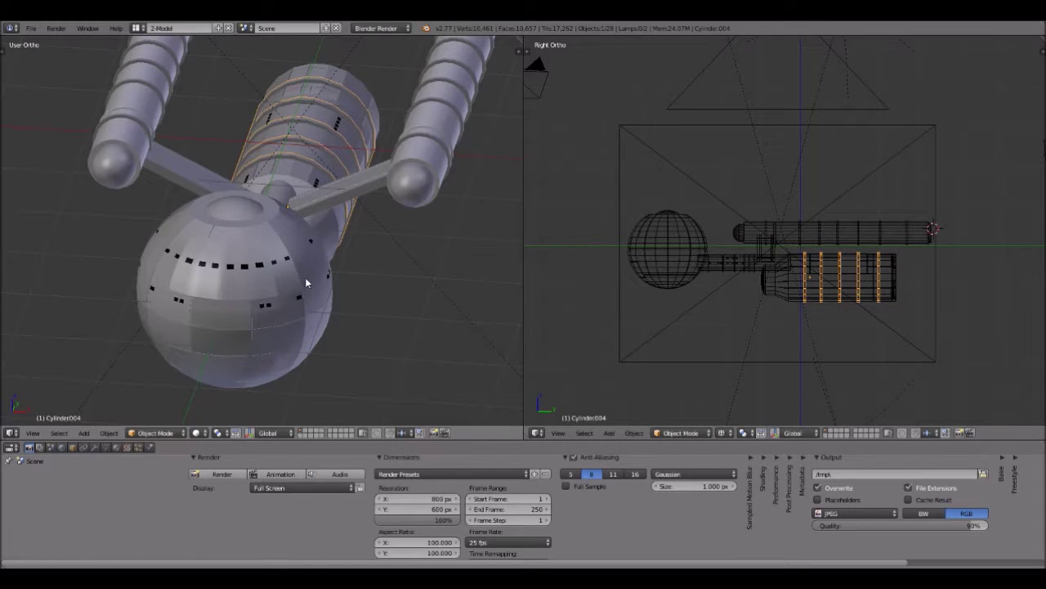
{"action": "middle_click_drag", "start_coordinate": [305, 278], "coordinate": [306, 283]}
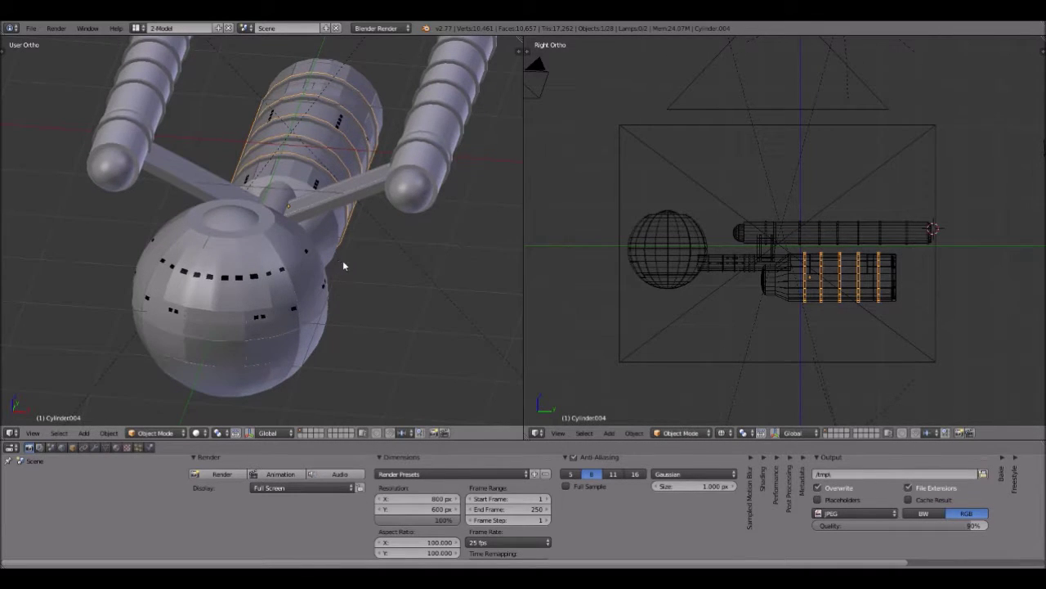
Step: Examine the starship from the front and side, selecting the upper front panel of the sphere hull
{"action": "scroll", "coordinate": [350, 273], "scroll_direction": "down", "scroll_amount": 2}
{"action": "scroll", "coordinate": [340, 279], "scroll_direction": "down", "scroll_amount": 2}
{"action": "scroll", "coordinate": [330, 288], "scroll_direction": "up", "scroll_amount": 4}
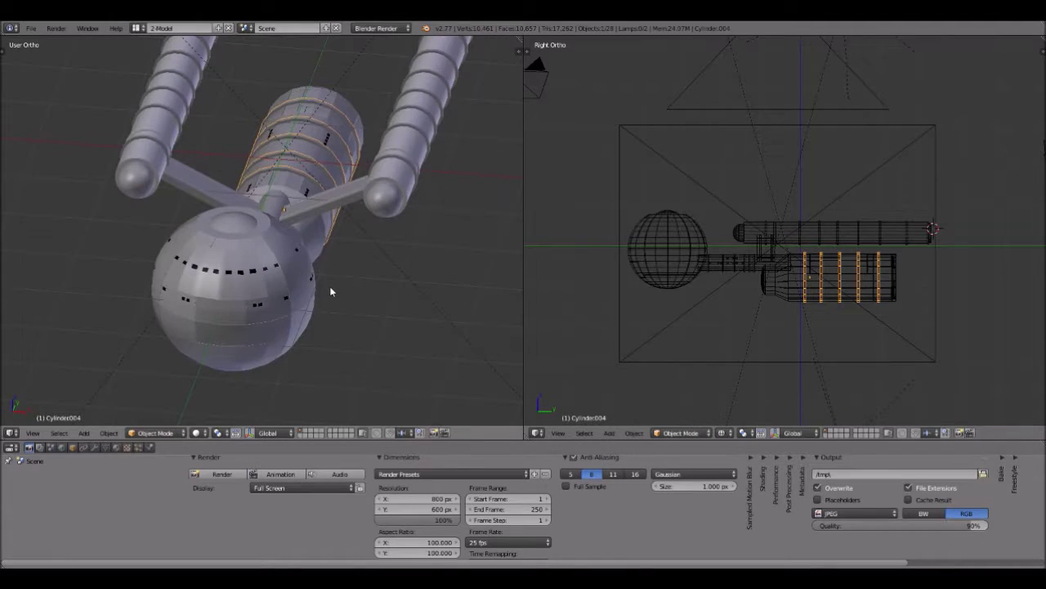
{"action": "middle_click_drag", "start_coordinate": [277, 259], "coordinate": [260, 266]}
{"action": "right_click", "coordinate": [258, 265]}
{"action": "middle_click_drag", "start_coordinate": [407, 371], "coordinate": [311, 297]}
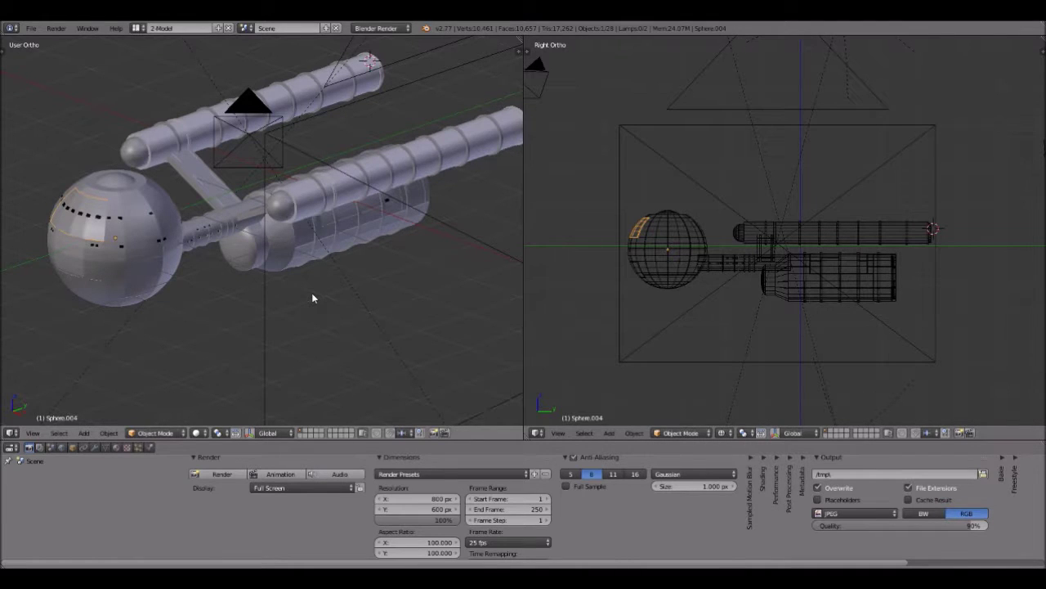
{"action": "middle_click_drag", "start_coordinate": [251, 286], "coordinate": [254, 243]}
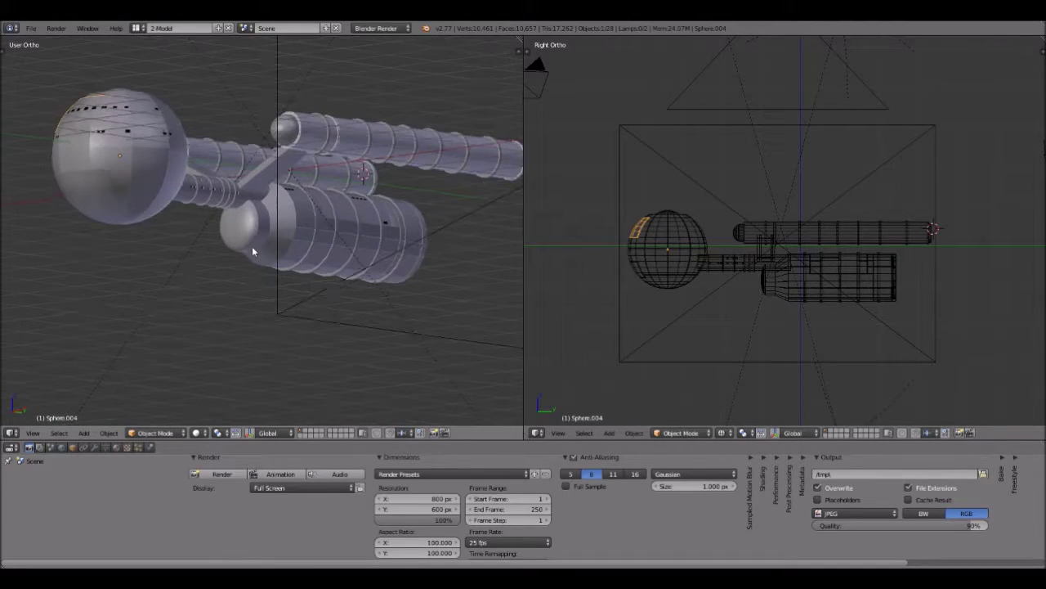
Step: Try moving the secondary hull's main body sideways, away from its raised rings and inset panels
{"action": "scroll", "coordinate": [350, 259], "scroll_direction": "up", "scroll_amount": 5}
{"action": "scroll", "coordinate": [321, 245], "scroll_direction": "up", "scroll_amount": 3}
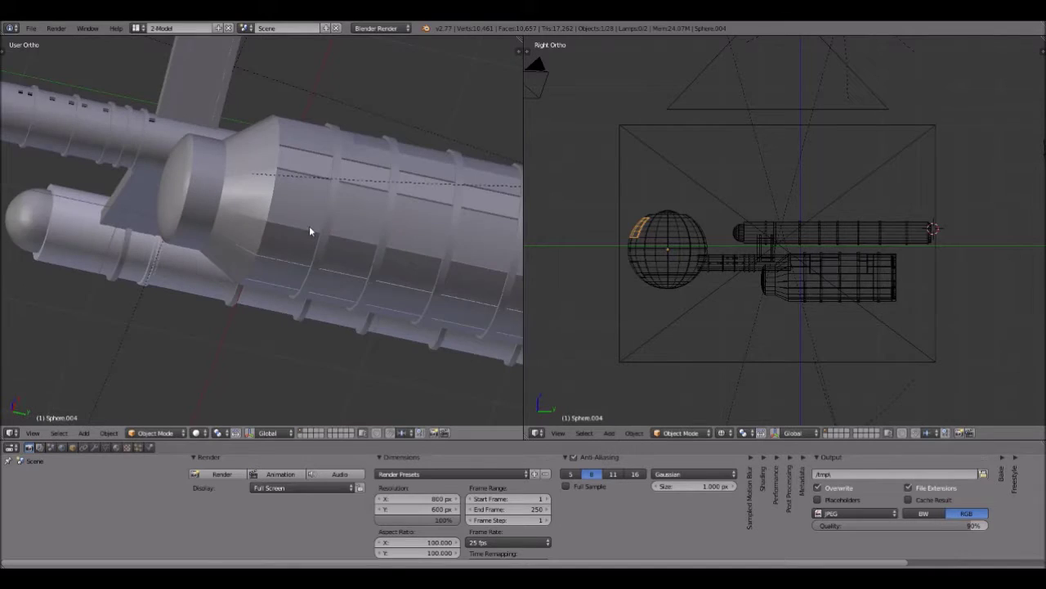
{"action": "right_click", "coordinate": [283, 245]}
{"action": "key", "text": "g"}
{"action": "left_click", "coordinate": [242, 271]}
{"action": "middle_click_drag", "start_coordinate": [242, 272], "coordinate": [338, 276]}
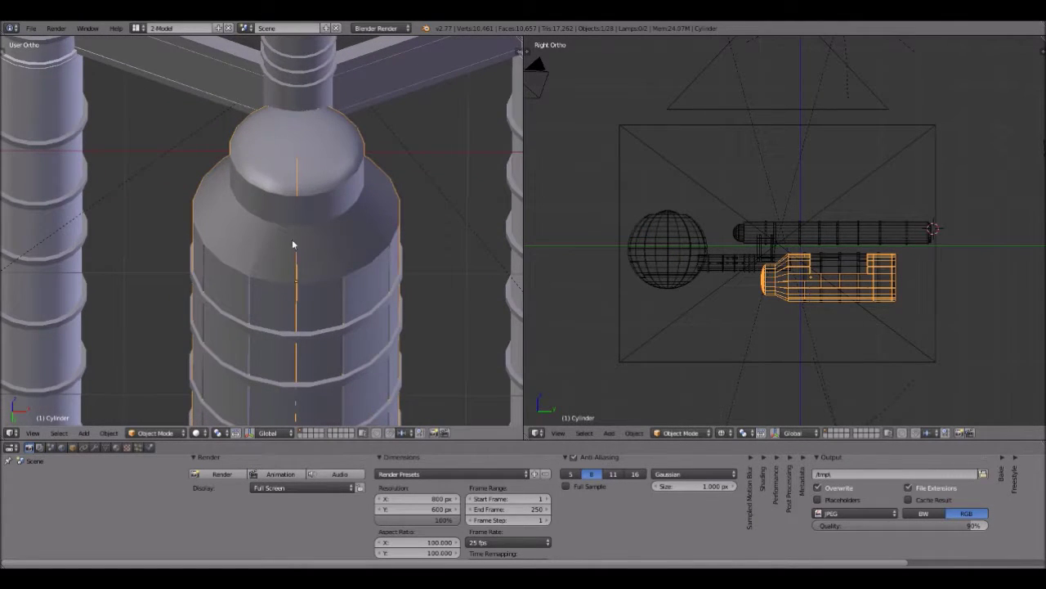
{"action": "key", "text": "g"}
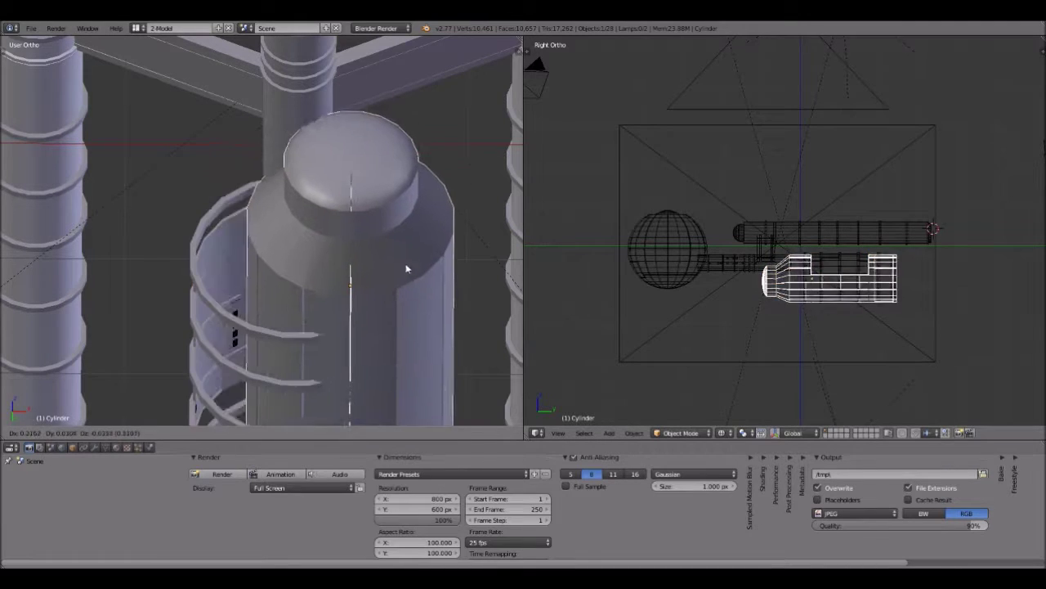
{"action": "left_click", "coordinate": [339, 253]}
Step: Examine the whole ship from above the front and from a low side angle
{"action": "middle_click_drag", "start_coordinate": [339, 253], "coordinate": [385, 272]}
{"action": "scroll", "coordinate": [339, 297], "scroll_direction": "down", "scroll_amount": 5}
{"action": "scroll", "coordinate": [393, 272], "scroll_direction": "up", "scroll_amount": 3}
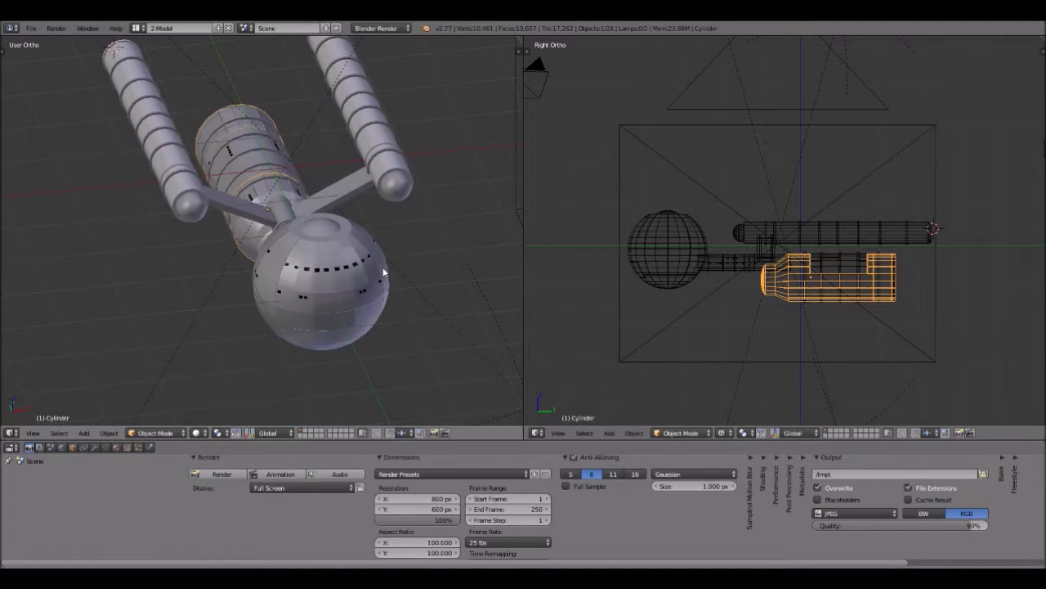
{"action": "scroll", "coordinate": [381, 273], "scroll_direction": "down", "scroll_amount": 2}
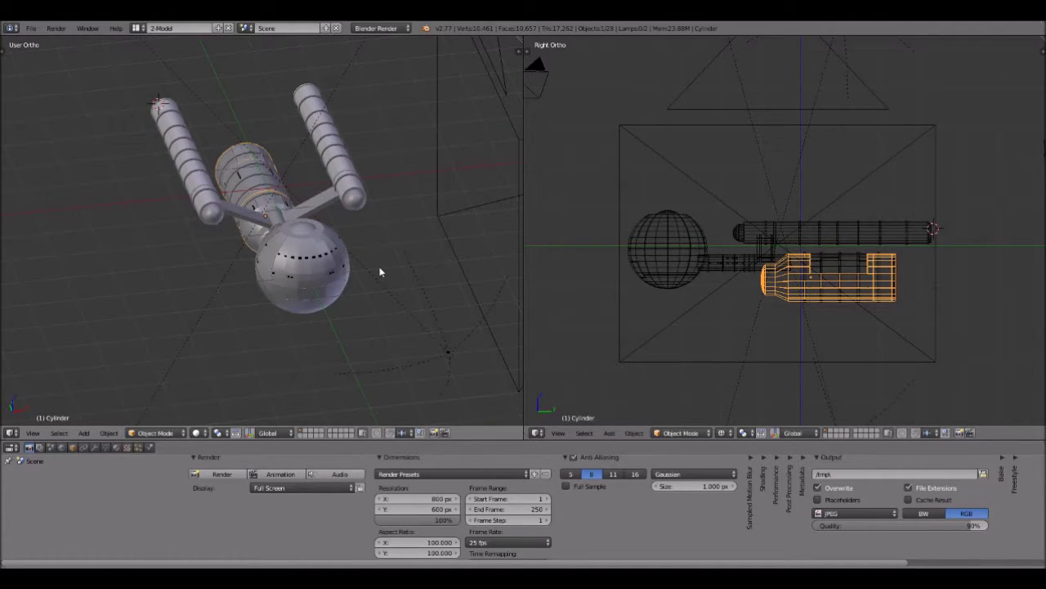
{"action": "scroll", "coordinate": [380, 272], "scroll_direction": "down", "scroll_amount": 1}
{"action": "middle_click_drag", "start_coordinate": [381, 273], "coordinate": [387, 303]}
{"action": "scroll", "coordinate": [365, 325], "scroll_direction": "up", "scroll_amount": 4}
{"action": "scroll", "coordinate": [387, 303], "scroll_direction": "down", "scroll_amount": 1}
{"action": "scroll", "coordinate": [387, 304], "scroll_direction": "up", "scroll_amount": 1}
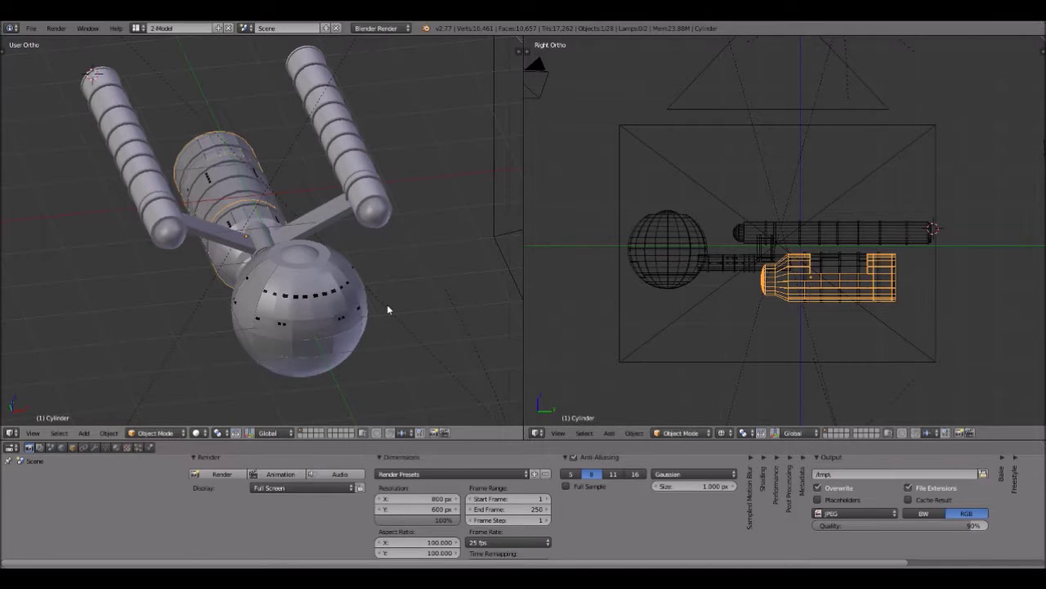
{"action": "scroll", "coordinate": [460, 302], "scroll_direction": "up", "scroll_amount": 1}
{"action": "middle_click_drag", "start_coordinate": [460, 301], "coordinate": [367, 299]}
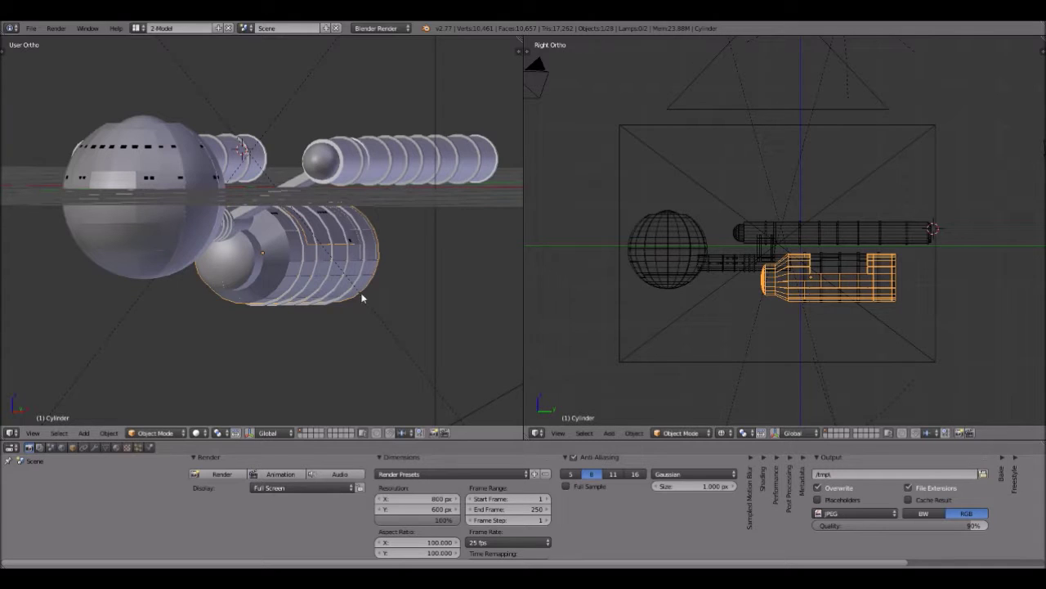
{"action": "mouse_move", "coordinate": [339, 266]}
{"action": "middle_mouse_down"}
{"action": "mouse_move", "coordinate": [357, 271]}
{"action": "mouse_move", "coordinate": [335, 278]}
{"action": "mouse_move", "coordinate": [286, 251]}
{"action": "mouse_move", "coordinate": [305, 243]}
{"action": "mouse_move", "coordinate": [331, 266]}
{"action": "middle_mouse_up"}
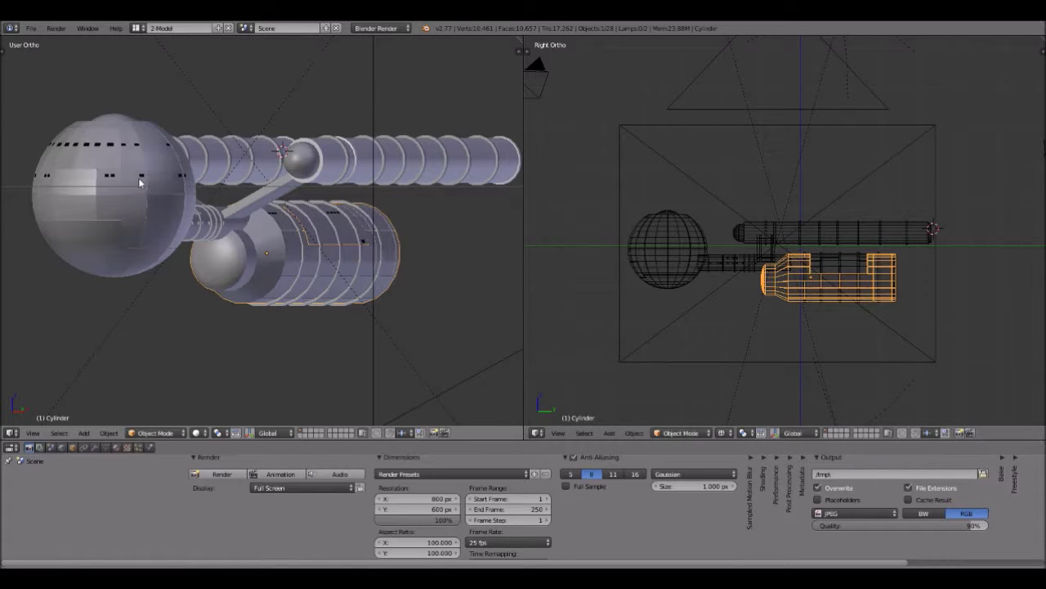
Step: Try shifting the lower front panel of the sphere hull out of its place
{"action": "middle_click_drag", "start_coordinate": [196, 275], "coordinate": [284, 302]}
{"action": "scroll", "coordinate": [275, 289], "scroll_direction": "up", "scroll_amount": 4}
{"action": "mouse_move", "coordinate": [255, 237]}
{"action": "right_mouse_down"}
{"action": "mouse_move", "coordinate": [264, 259]}
{"action": "mouse_move", "coordinate": [269, 236]}
{"action": "right_mouse_up"}
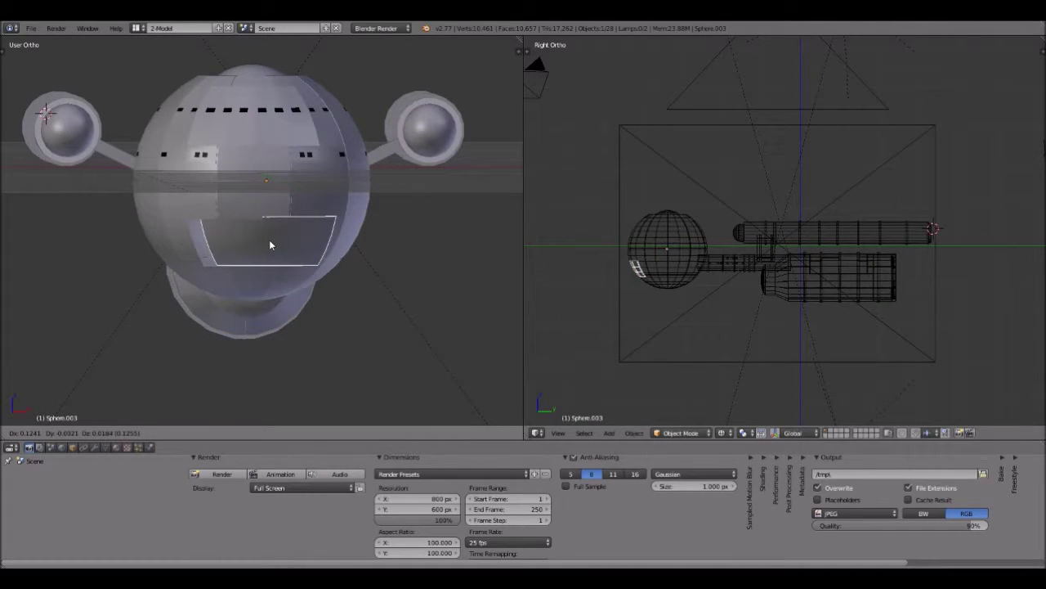
{"action": "right_click_drag", "start_coordinate": [265, 247], "coordinate": [262, 273]}
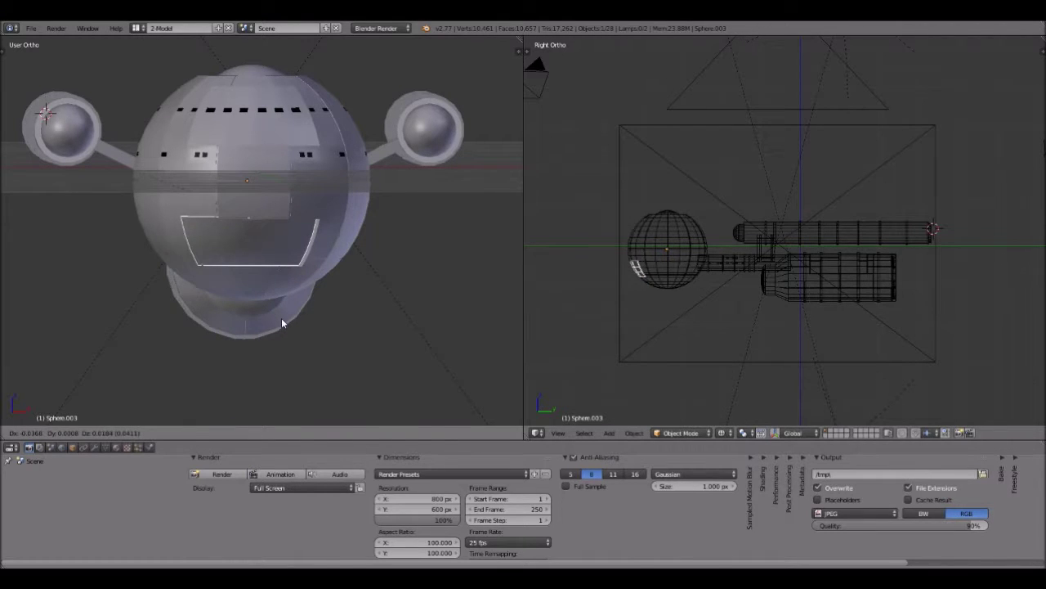
{"action": "middle_click_drag", "start_coordinate": [282, 317], "coordinate": [268, 324]}
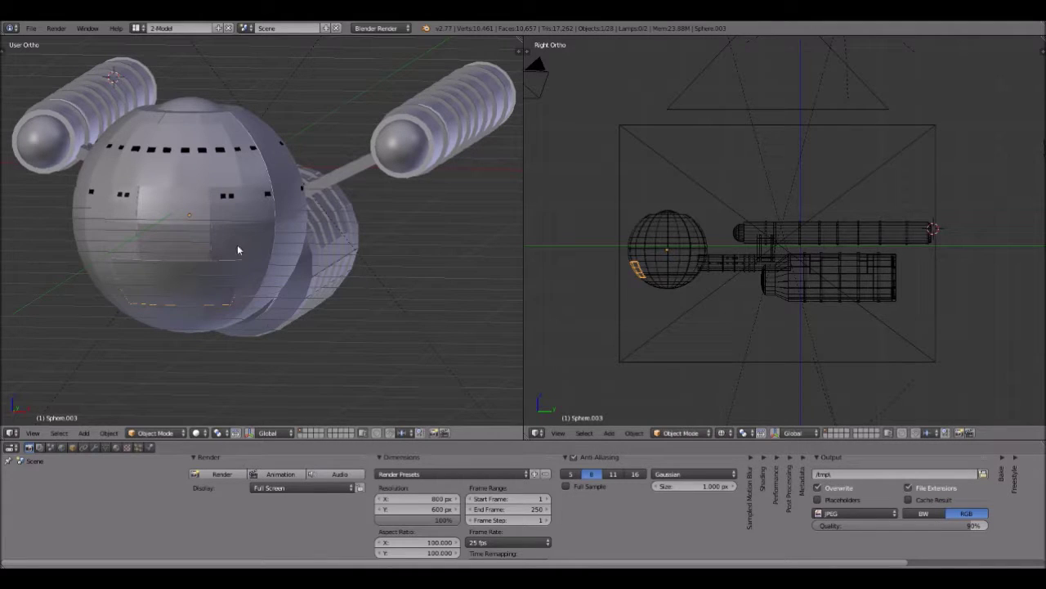
Step: Try moving the upper front panel of the sphere hull and the main sphere body
{"action": "key", "text": "shift+d"}
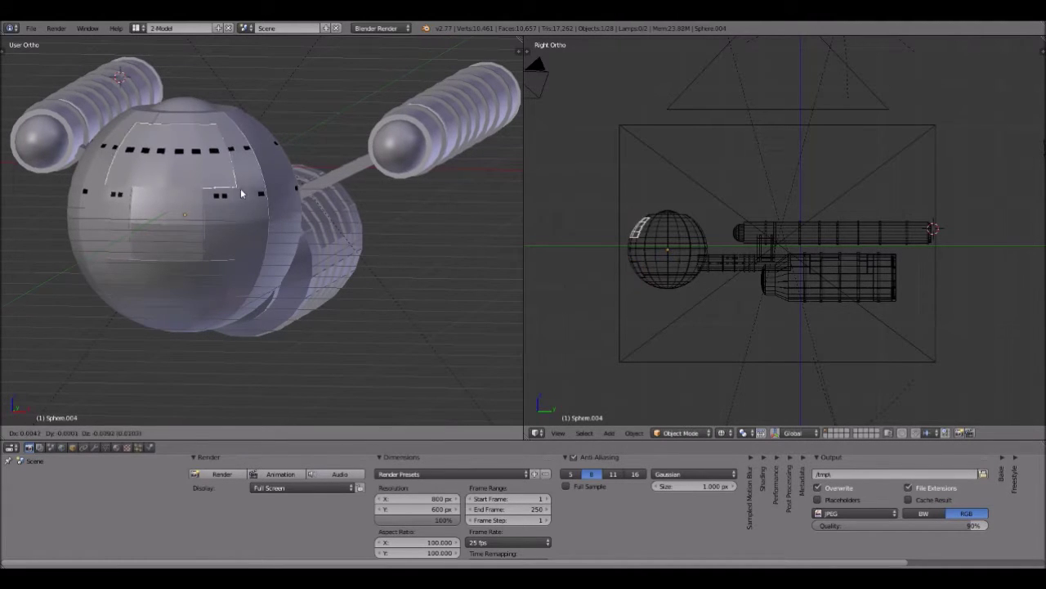
{"action": "right_click", "coordinate": [280, 205]}
{"action": "right_click", "coordinate": [281, 205]}
{"action": "key", "text": "g"}
{"action": "right_click", "coordinate": [331, 168]}
{"action": "middle_click_drag", "start_coordinate": [386, 259], "coordinate": [296, 282]}
{"action": "scroll", "coordinate": [358, 237], "scroll_direction": "down", "scroll_amount": 2}
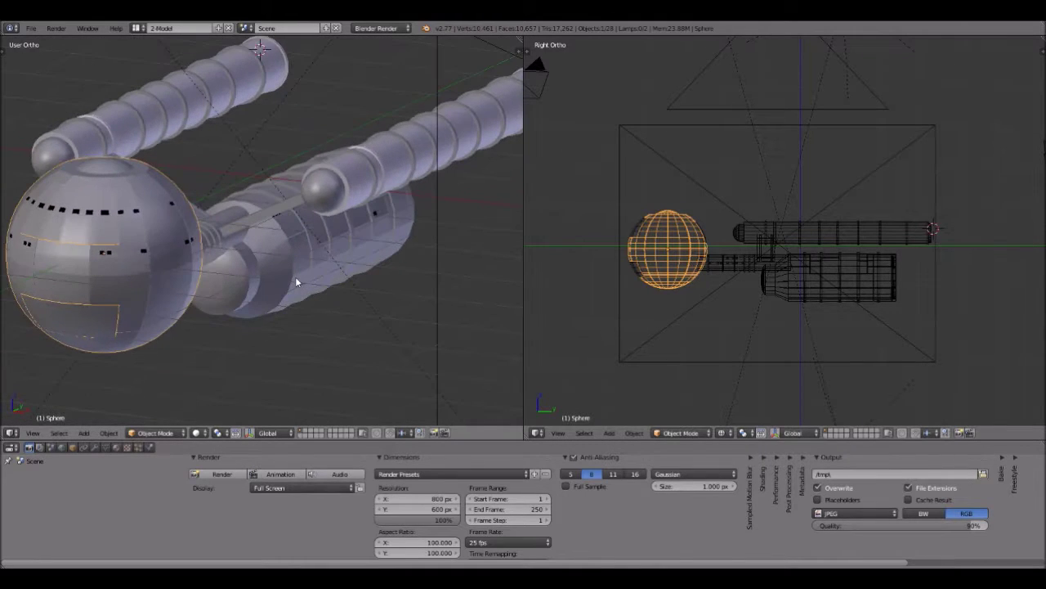
Step: Try moving the secondary hull's main body once more
{"action": "right_click", "coordinate": [251, 279]}
{"action": "key", "text": "g"}
{"action": "left_click", "coordinate": [258, 300]}
Step: Try moving the curved panel pieces above and below the door in the secondary hull's rear face
{"action": "middle_click_drag", "start_coordinate": [257, 301], "coordinate": [435, 157]}
{"action": "middle_click_drag", "start_coordinate": [342, 213], "coordinate": [260, 234]}
{"action": "scroll", "coordinate": [260, 215], "scroll_direction": "up", "scroll_amount": 4}
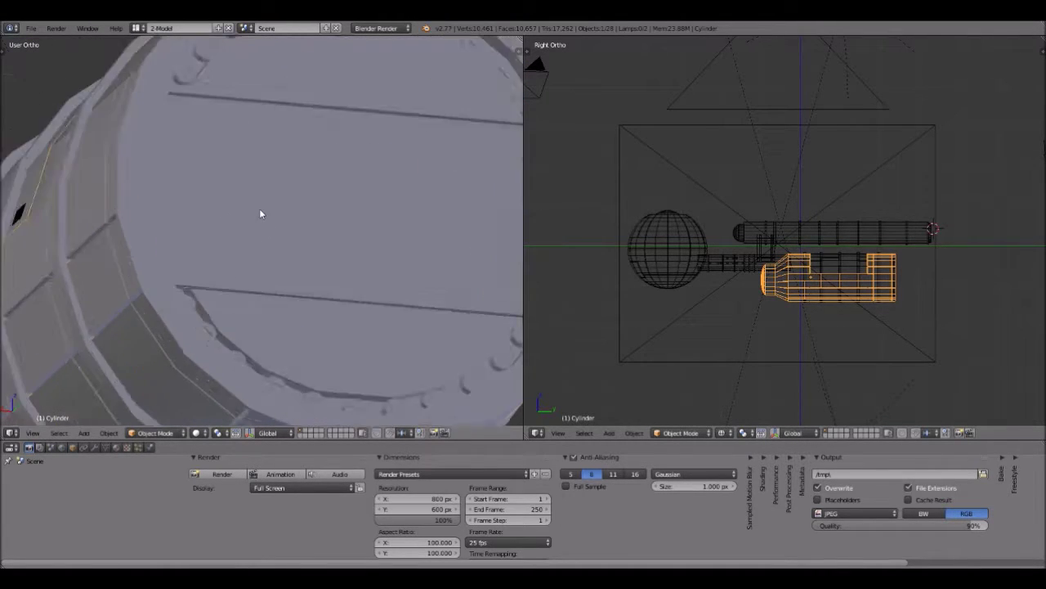
{"action": "scroll", "coordinate": [260, 207], "scroll_direction": "down", "scroll_amount": 2}
{"action": "scroll", "coordinate": [260, 203], "scroll_direction": "up", "scroll_amount": 1}
{"action": "middle_click_drag", "start_coordinate": [259, 190], "coordinate": [224, 205], "text": "shift"}
{"action": "key", "text": "shift+d"}
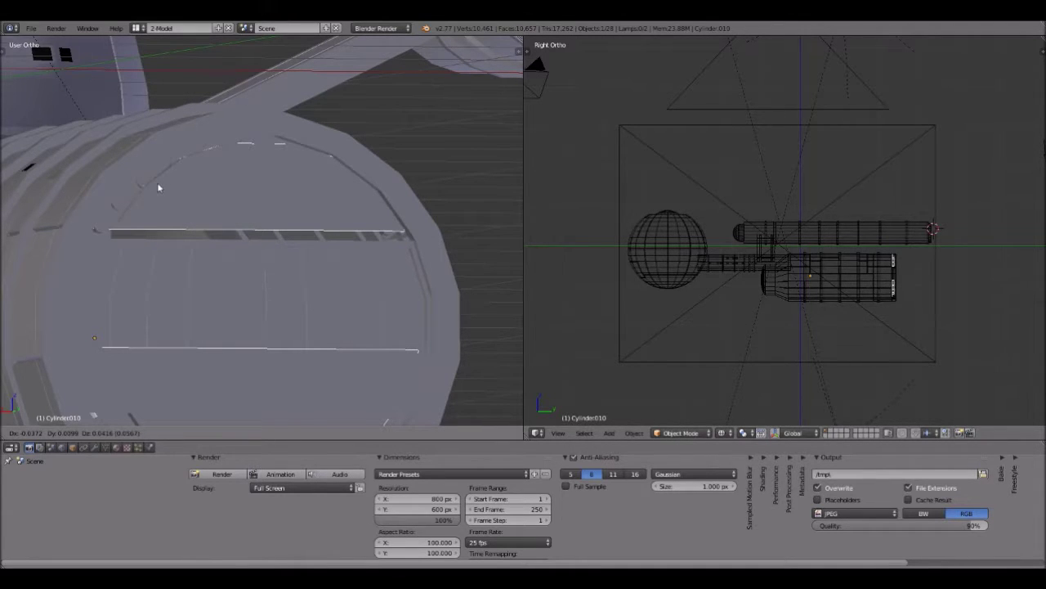
{"action": "right_click", "coordinate": [203, 219]}
Step: Examine the full ship from behind and then from the front at sphere level
{"action": "scroll", "coordinate": [202, 204], "scroll_direction": "down", "scroll_amount": 2}
{"action": "scroll", "coordinate": [192, 217], "scroll_direction": "down", "scroll_amount": 6}
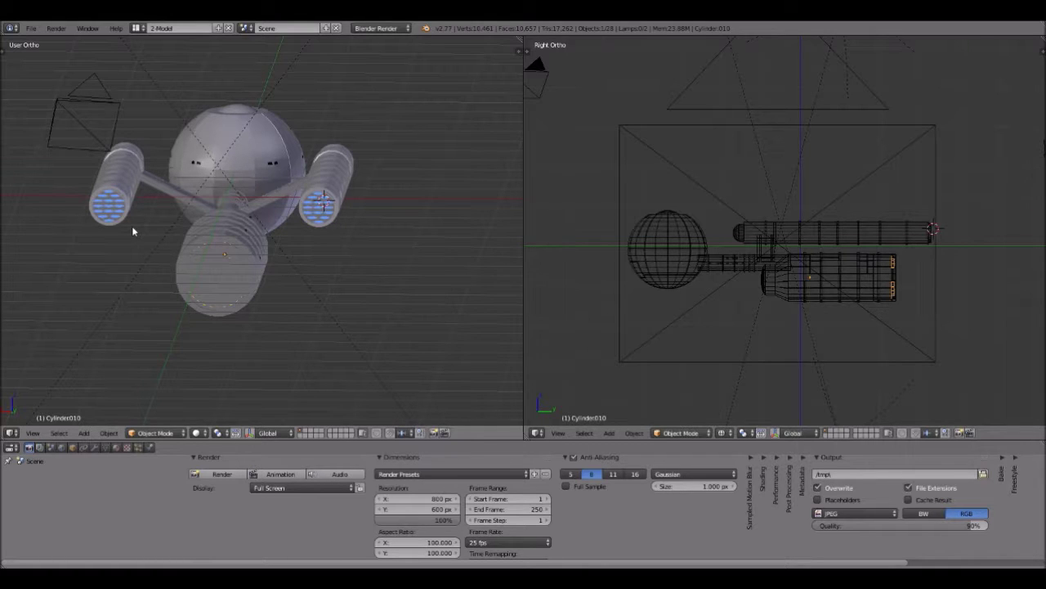
{"action": "middle_click_drag", "start_coordinate": [144, 237], "coordinate": [365, 220]}
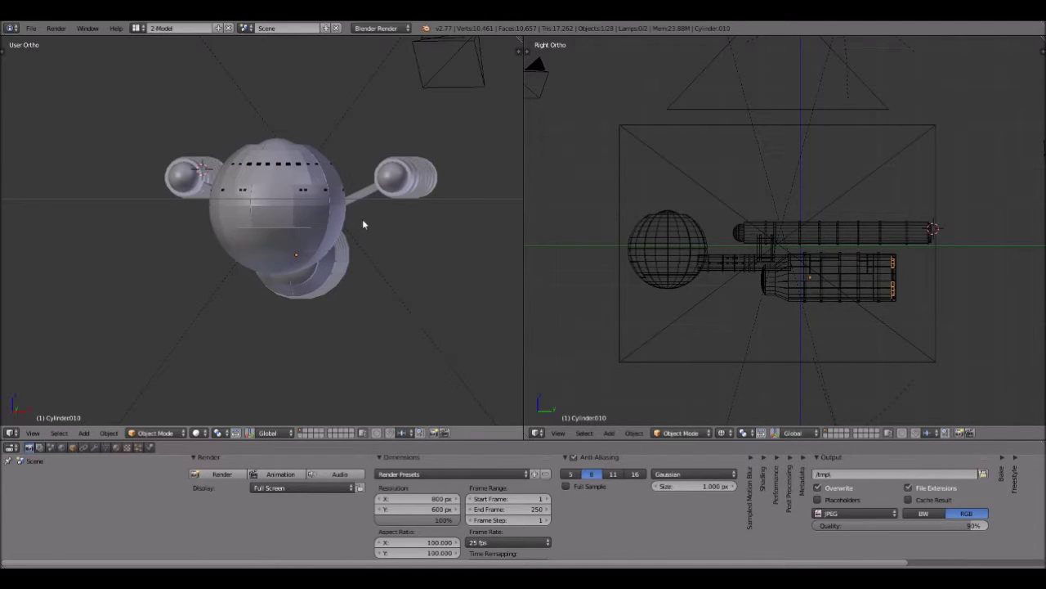
{"action": "middle_click_drag", "start_coordinate": [364, 229], "coordinate": [325, 240], "text": "shift"}
{"action": "scroll", "coordinate": [324, 237], "scroll_direction": "up", "scroll_amount": 3}
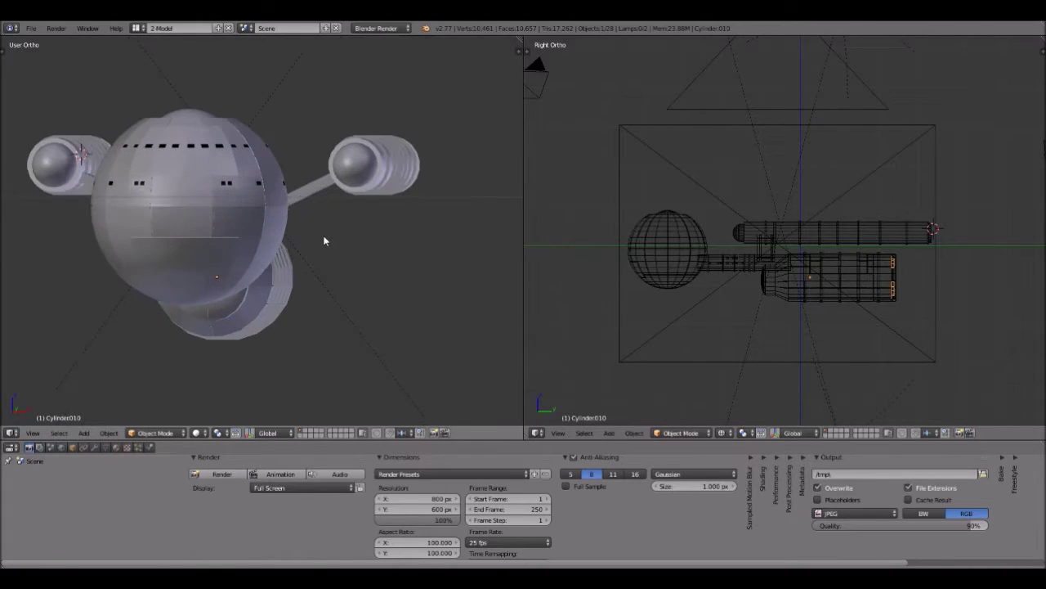
{"action": "scroll", "coordinate": [322, 239], "scroll_direction": "down", "scroll_amount": 1}
{"action": "middle_click_drag", "start_coordinate": [322, 239], "coordinate": [347, 247], "text": "shift"}
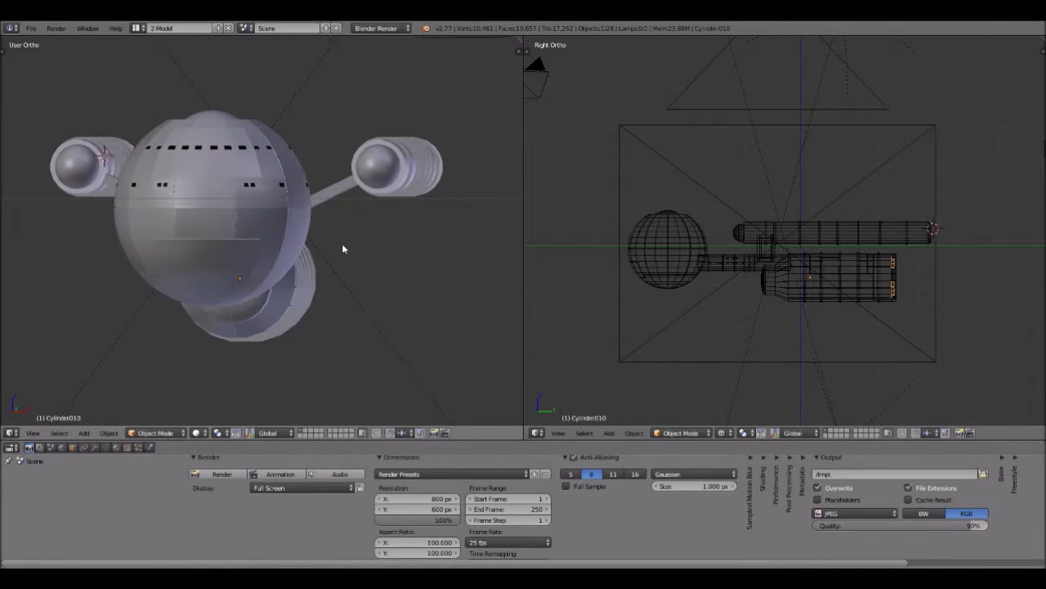
{"action": "mouse_move", "coordinate": [341, 243]}
{"action": "middle_mouse_down"}
{"action": "mouse_move", "coordinate": [353, 244]}
{"action": "mouse_move", "coordinate": [342, 247]}
{"action": "middle_mouse_up"}
{"action": "middle_click_drag", "start_coordinate": [241, 417], "coordinate": [237, 422]}
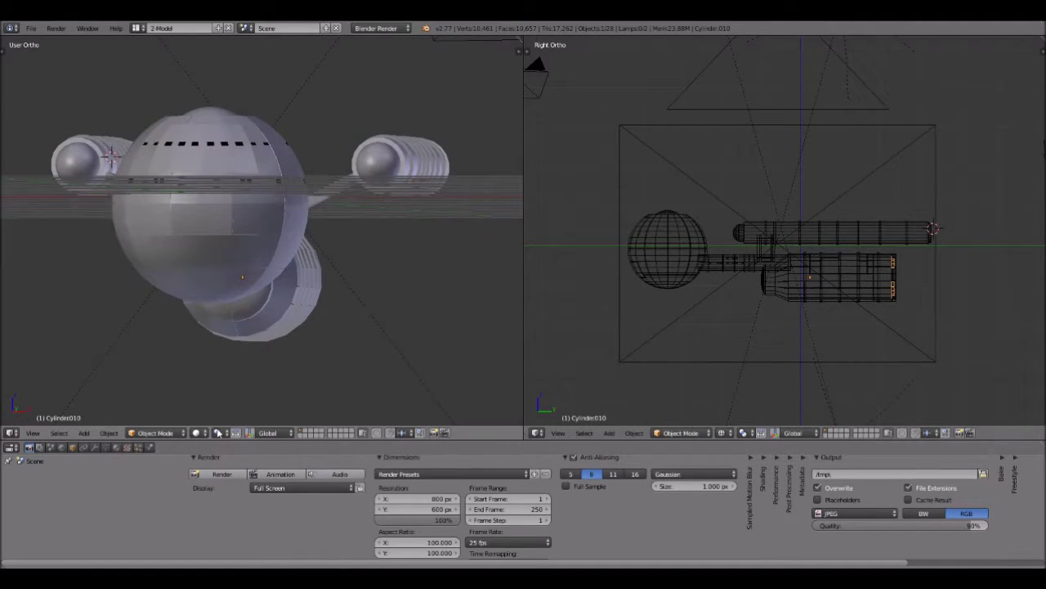
Step: Switch the shaded front viewport to Rendered shading and turn the ship slightly
{"action": "left_click", "coordinate": [200, 433]}
{"action": "left_click", "coordinate": [219, 361]}
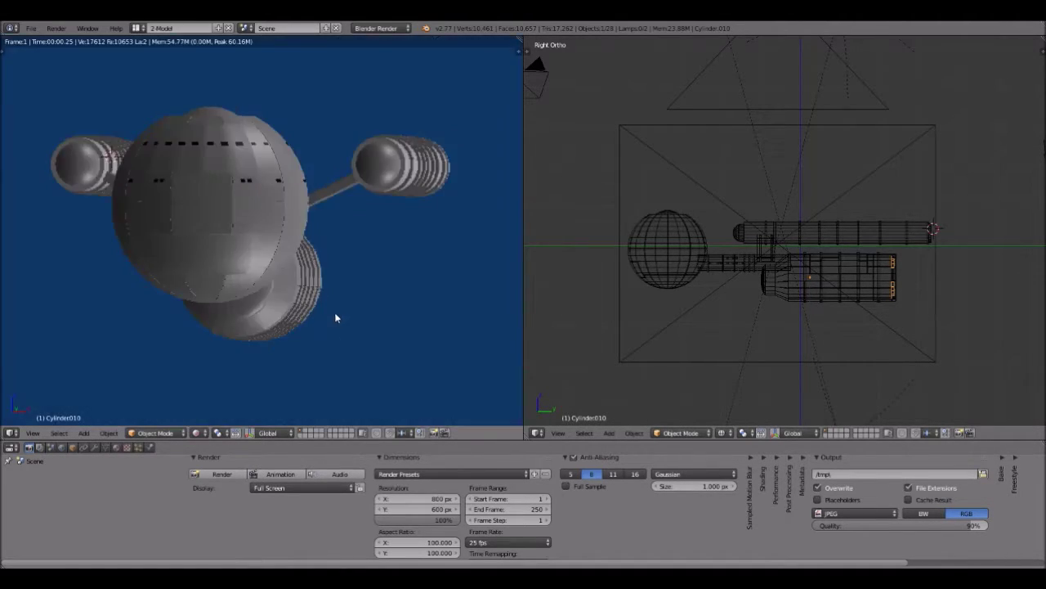
{"action": "middle_click_drag", "start_coordinate": [336, 312], "coordinate": [333, 318]}
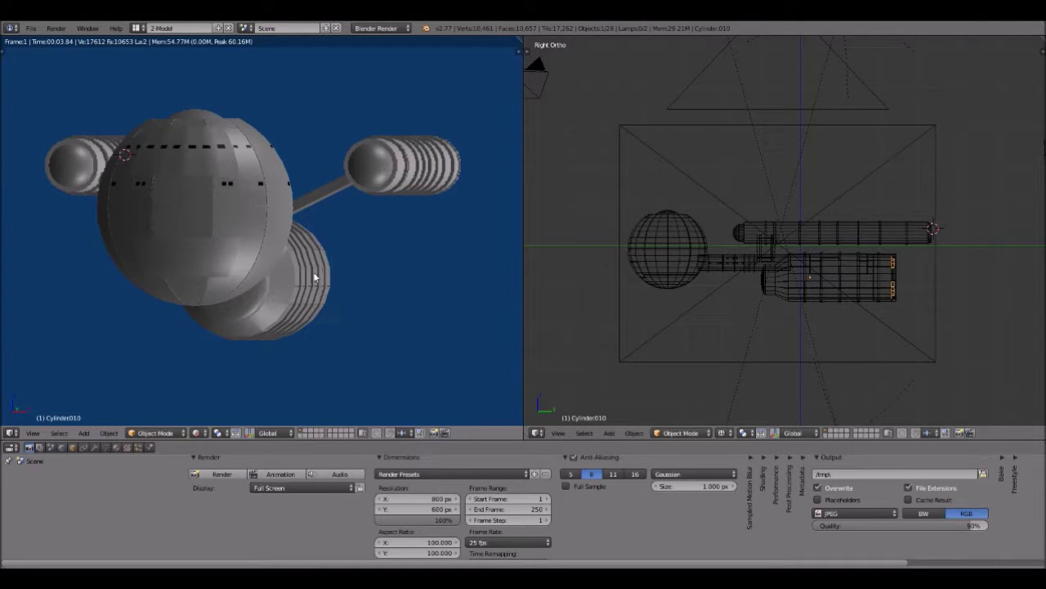
Step: Turn the wireframe side view to show the ship's rear and underside, and set that viewport to Rendered shading
{"action": "mouse_move", "coordinate": [878, 260]}
{"action": "middle_mouse_down"}
{"action": "mouse_move", "coordinate": [815, 254]}
{"action": "mouse_move", "coordinate": [728, 367]}
{"action": "middle_mouse_up"}
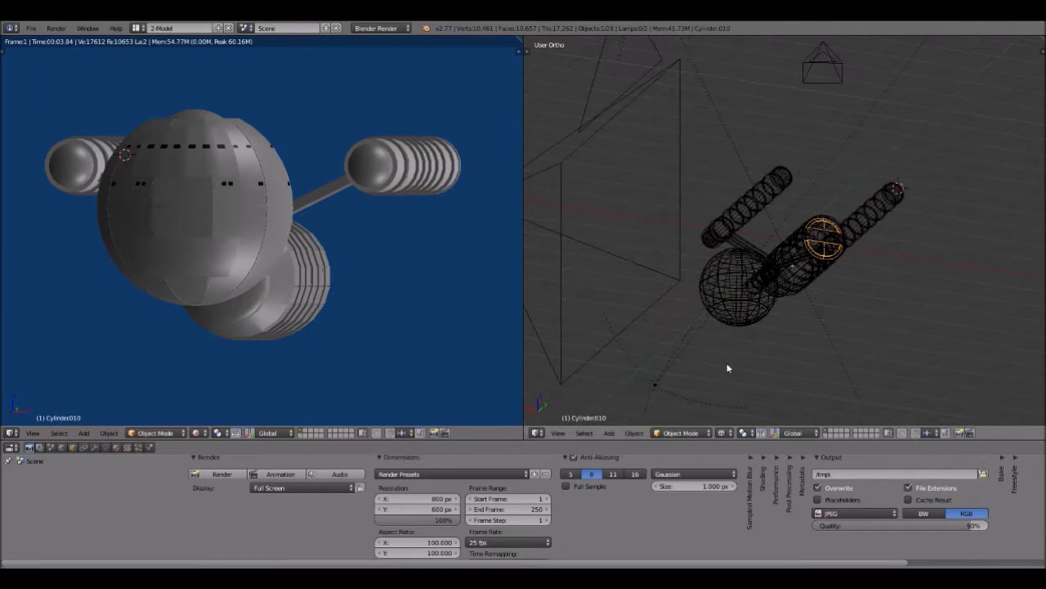
{"action": "left_click", "coordinate": [722, 432]}
{"action": "left_click", "coordinate": [742, 359]}
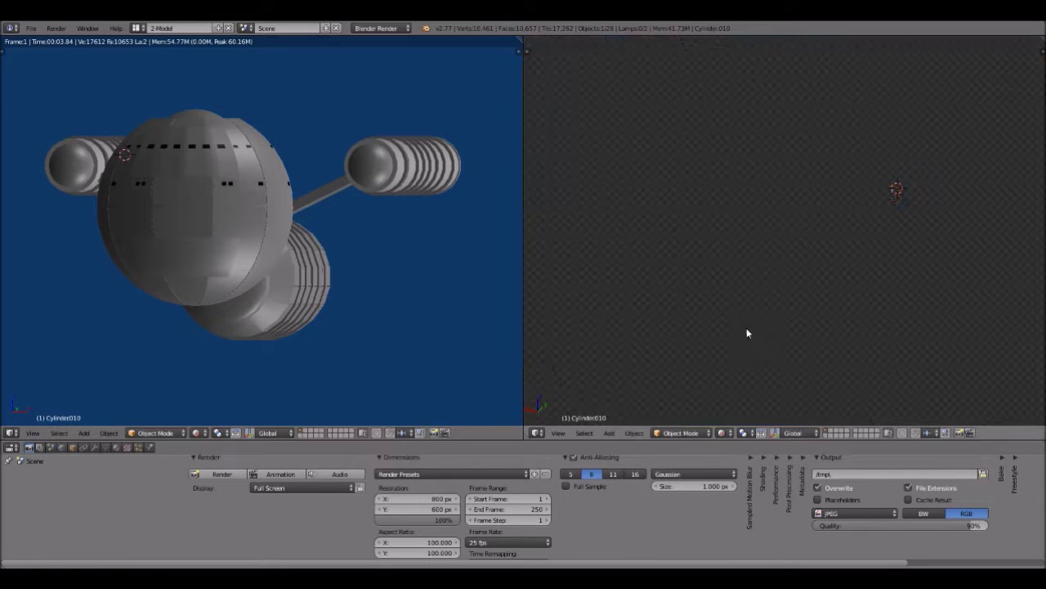
{"action": "scroll", "coordinate": [771, 299], "scroll_direction": "up", "scroll_amount": 4}
{"action": "mouse_move", "coordinate": [775, 302]}
{"action": "middle_mouse_down"}
{"action": "mouse_move", "coordinate": [788, 283]}
{"action": "mouse_move", "coordinate": [770, 289]}
{"action": "middle_mouse_up"}
{"action": "scroll", "coordinate": [772, 289], "scroll_direction": "down", "scroll_amount": 1}
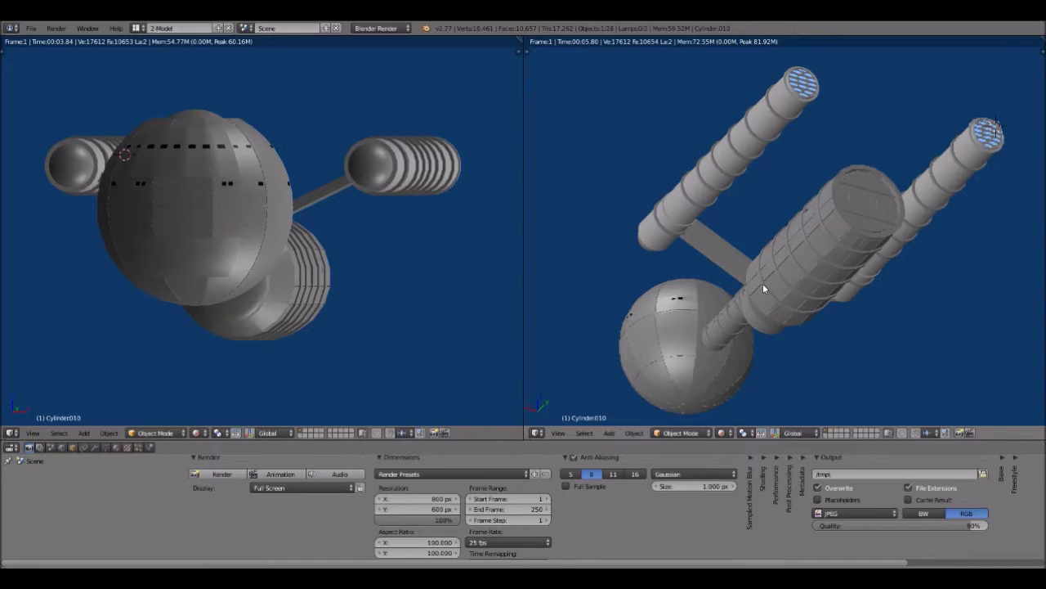
Step: Examine the rendered ship's secondary hull, engine grilles and panel seams from both rear sides
{"action": "middle_click_drag", "start_coordinate": [899, 271], "coordinate": [820, 262]}
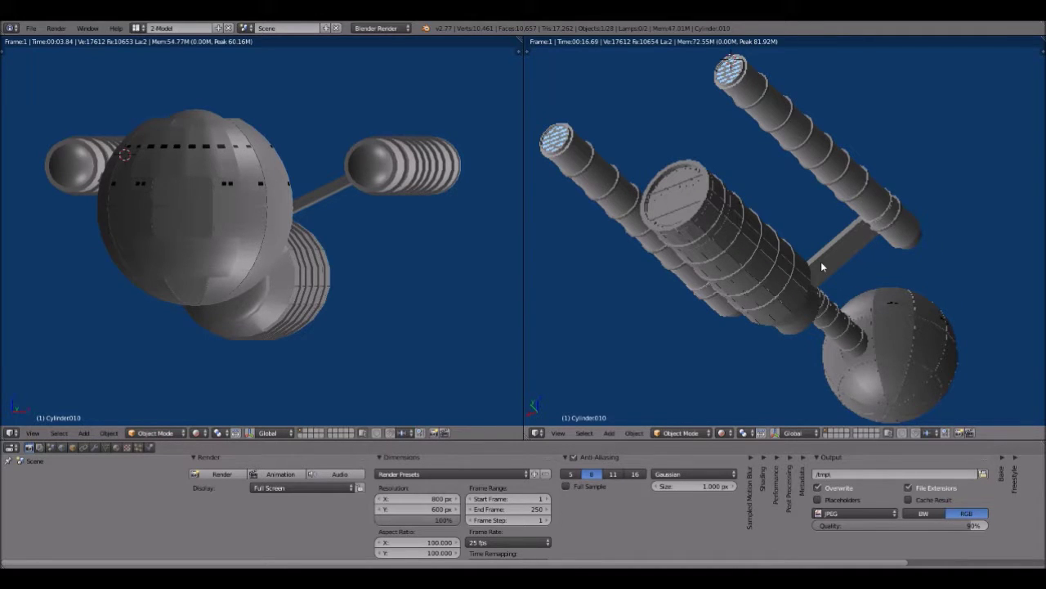
{"action": "middle_click_drag", "start_coordinate": [759, 278], "coordinate": [755, 279]}
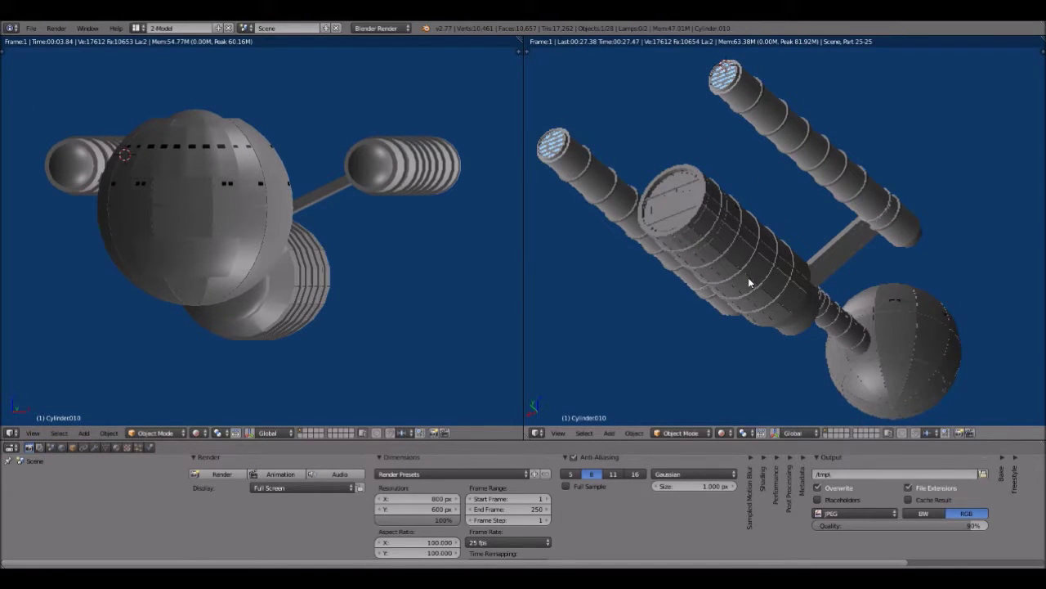
{"action": "middle_click_drag", "start_coordinate": [754, 283], "coordinate": [763, 280]}
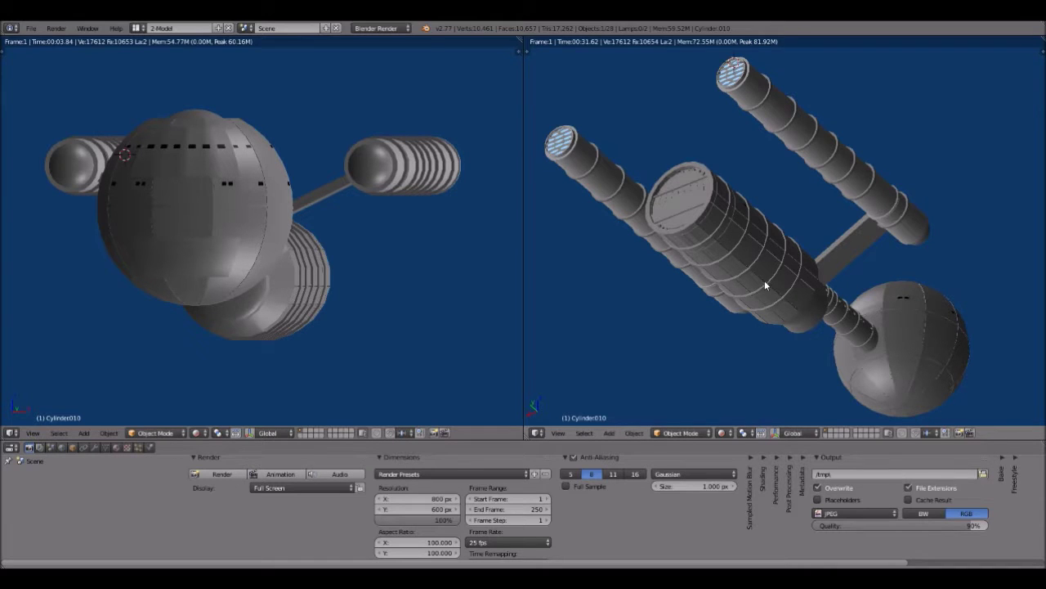
{"action": "middle_click_drag", "start_coordinate": [762, 280], "coordinate": [831, 293]}
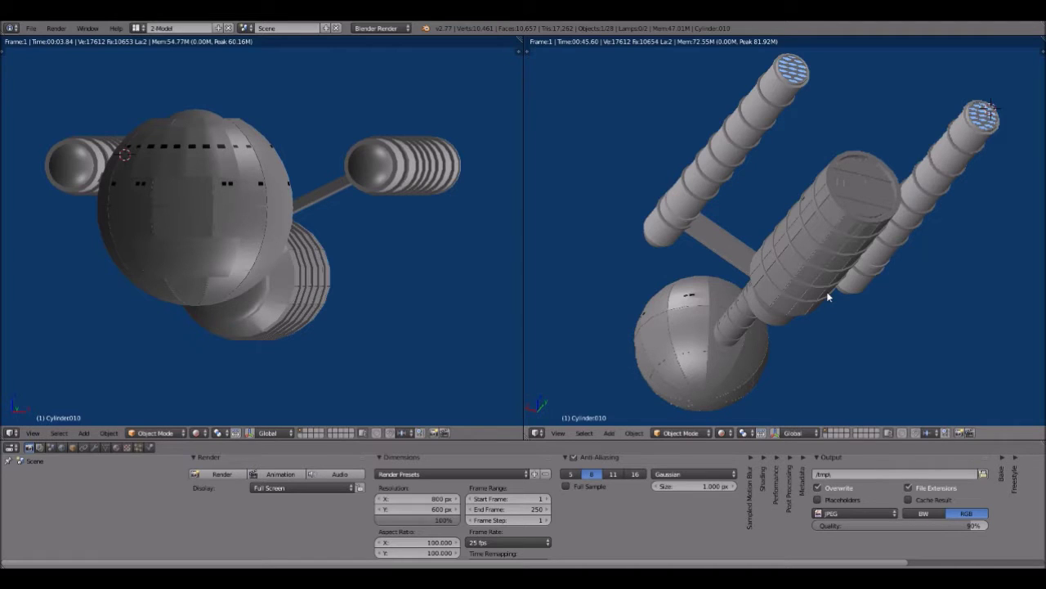
{"action": "mouse_move", "coordinate": [823, 298]}
{"action": "middle_mouse_down"}
{"action": "mouse_move", "coordinate": [830, 304]}
{"action": "mouse_move", "coordinate": [826, 297]}
{"action": "middle_mouse_up"}
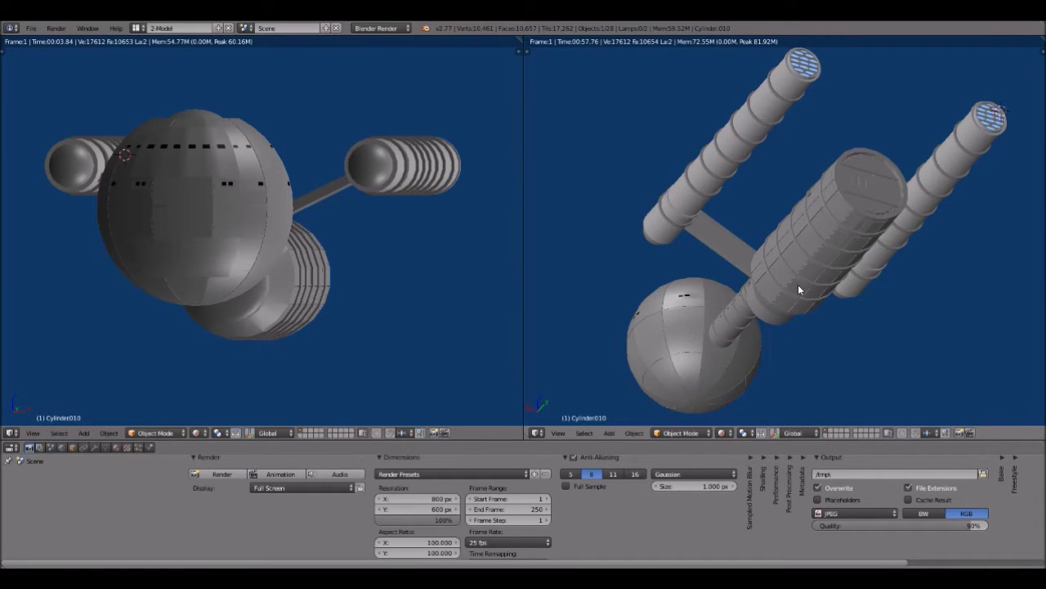
{"action": "middle_click_drag", "start_coordinate": [798, 290], "coordinate": [796, 289]}
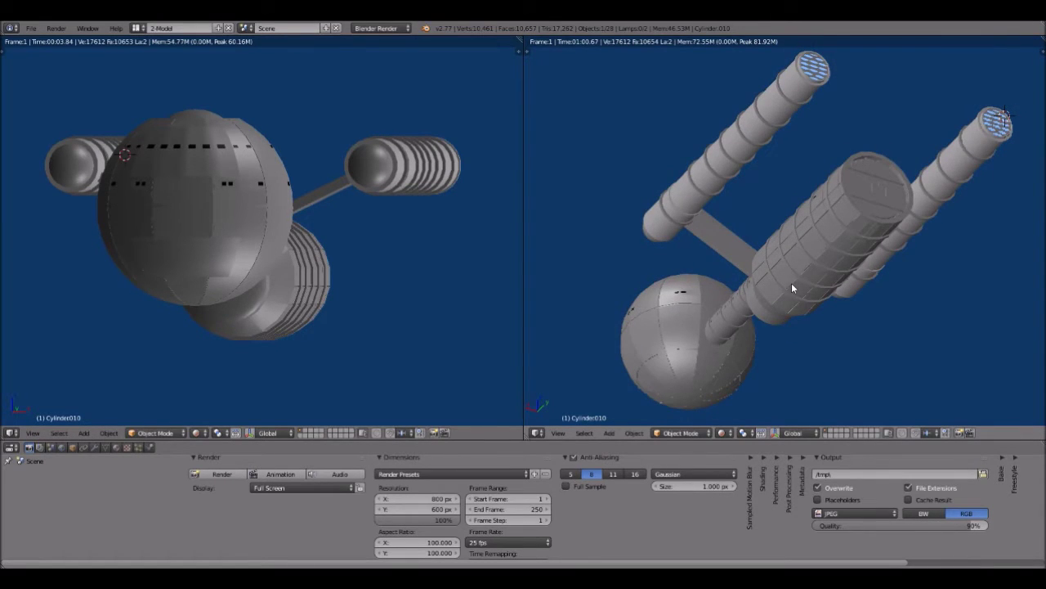